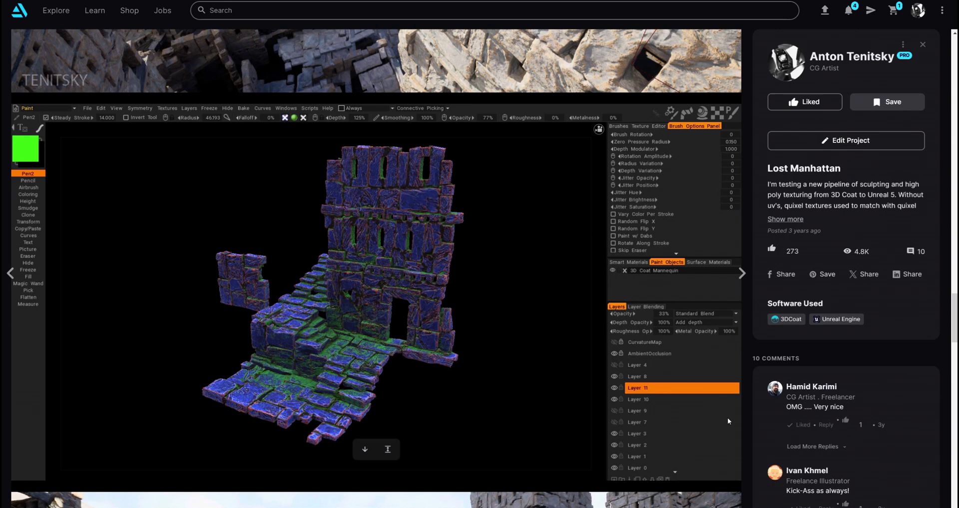
Step: Review the images of the Lost Manhattan project on its artwork page
scroll(728, 421, "up", 10)
scroll(749, 457, "up", 5)
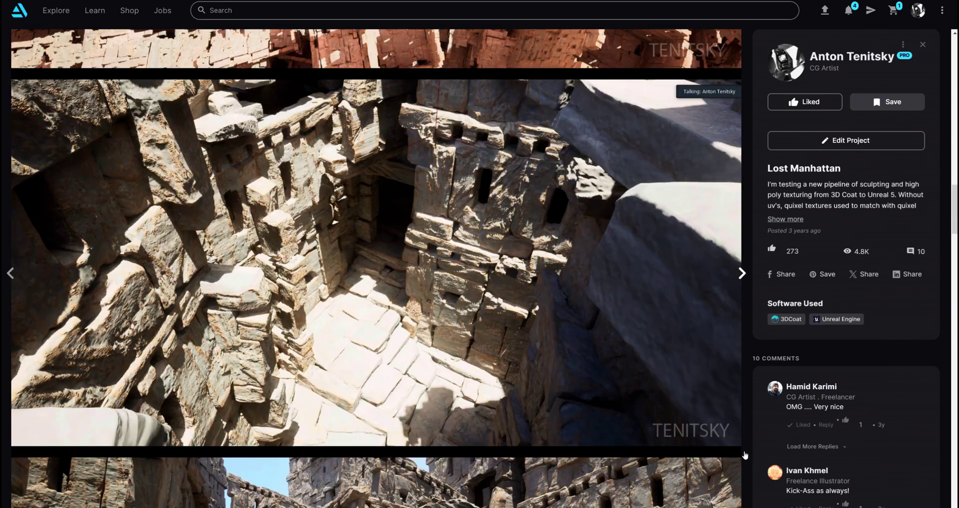
scroll(743, 459, "up", 10)
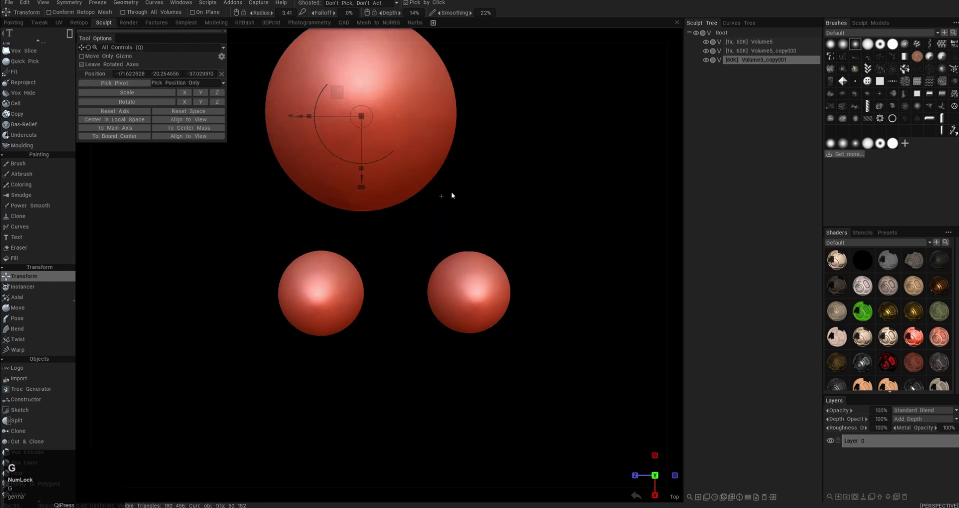
Step: In 3DCoat, cut off the lower halves of the three spheres with Vox Hide and stretch their bottoms down into cylinders with Pose
left_click_drag(132, 360, 490, 289)
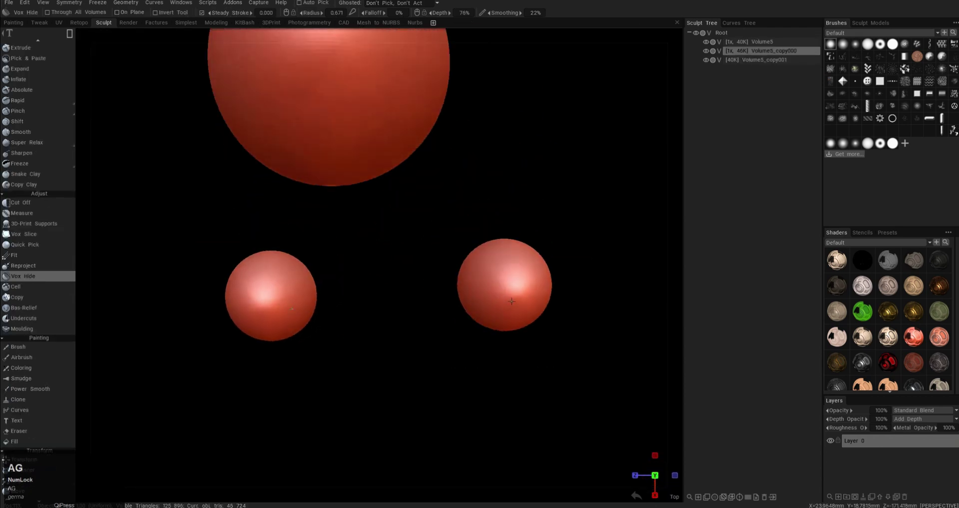
left_click_drag(511, 301, 348, 409, "alt+shift")
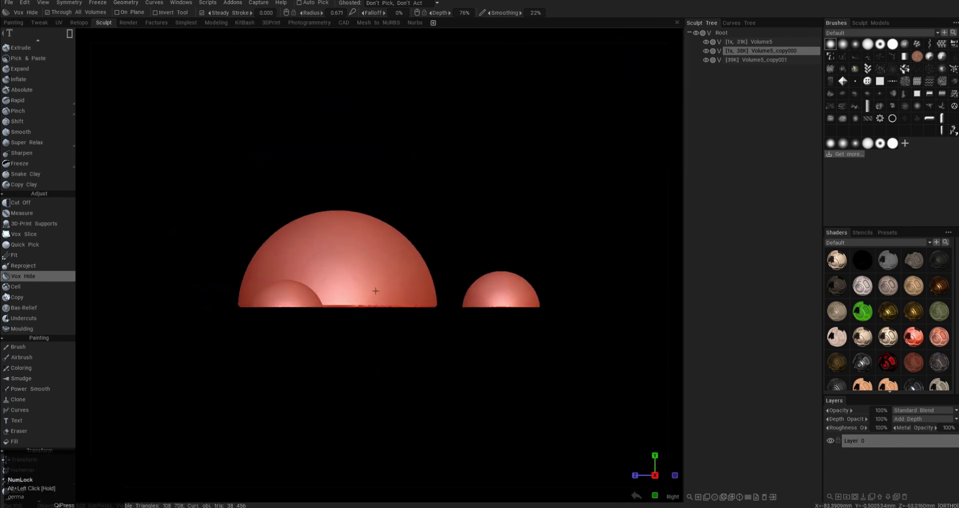
key("e")
middle_click_drag(342, 338, 378, 275, "alt")
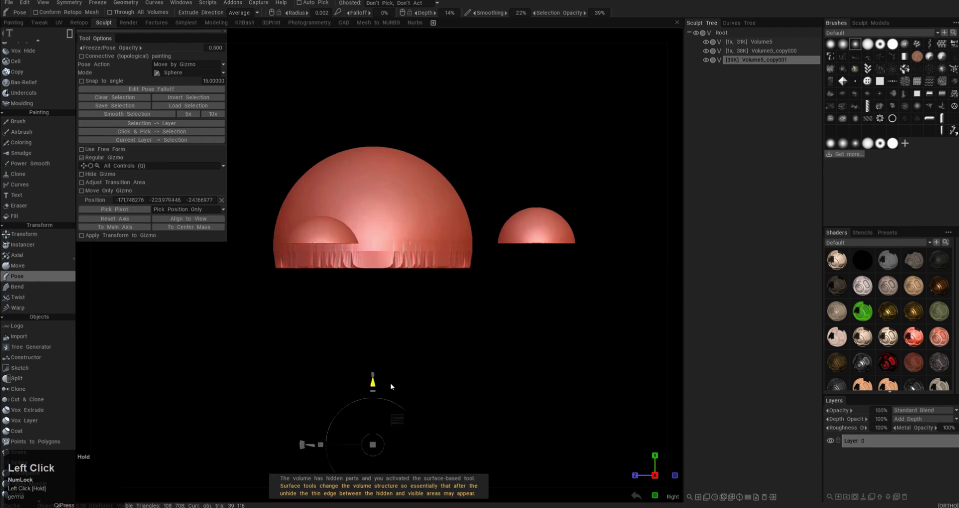
left_click_drag(372, 191, 372, 410)
left_click_drag(450, 252, 450, 349, "alt")
key("ctrl+d")
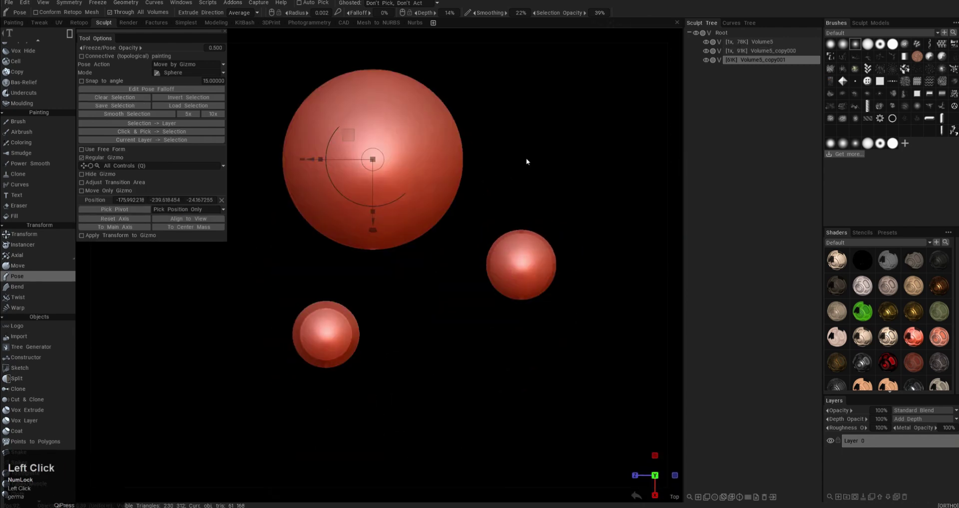
Step: Duplicate the large dome with Transform and place the copy over the nearby small dome
key("g")
left_click_drag(380, 166, 339, 320, "ctrl")
middle_click_drag(415, 301, 424, 295, "alt")
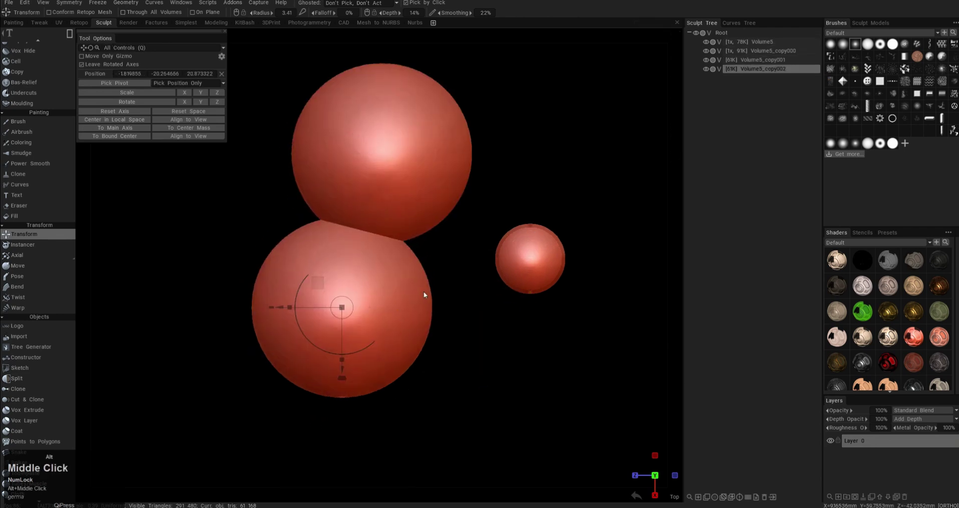
Step: Mark a square region of the duplicated dome with Vox Hide and invert the hidden part to keep only that region
key("e")
left_click_drag(463, 357, 422, 366, "alt")
key("e")
middle_click_drag(422, 366, 415, 276, "alt")
left_click_drag(333, 245, 426, 329)
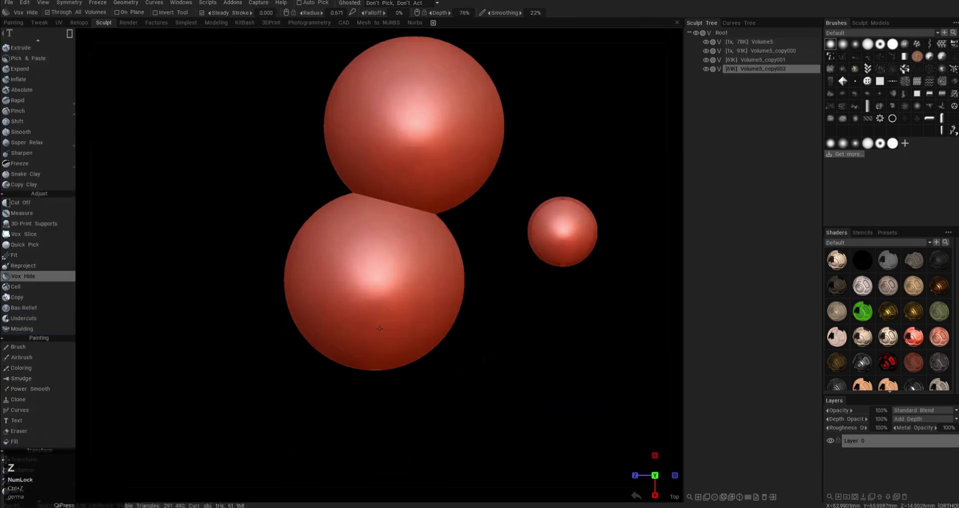
middle_click_drag(411, 332, 415, 321, "alt")
mouse_move(335, 321)
left_mouse_down()
mouse_move(428, 227)
mouse_move(419, 165)
left_mouse_up()
left_click(125, 3)
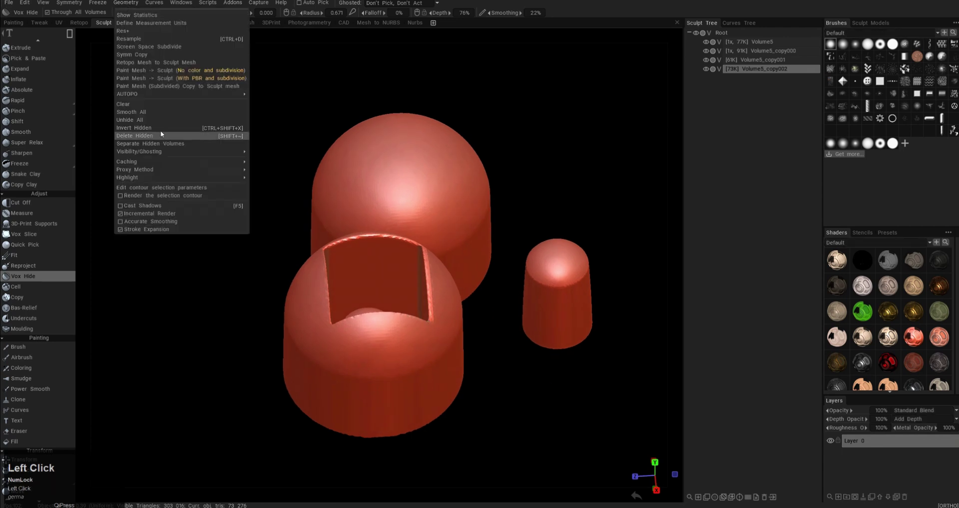
left_click(160, 133)
Step: Trim the rounded top off the remaining piece to leave a flat-sided square block
left_click_drag(415, 280, 429, 210, "alt")
left_click_drag(280, 130, 490, 226)
left_click_drag(360, 353, 353, 202)
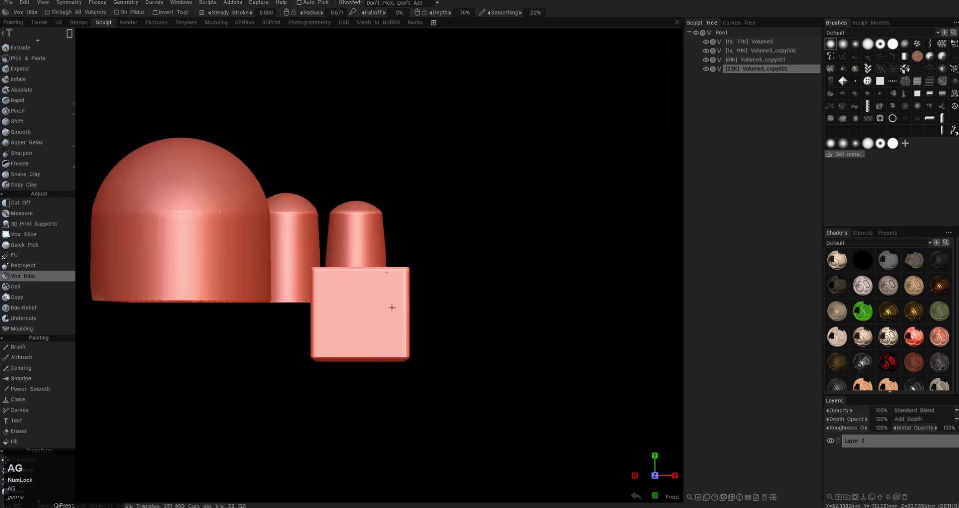
Step: Position the square block under the small arched column and flatten it into a thin slab
left_click_drag(392, 308, 339, 301)
left_click_drag(294, 270, 293, 273)
left_click_drag(332, 297, 341, 299, "alt")
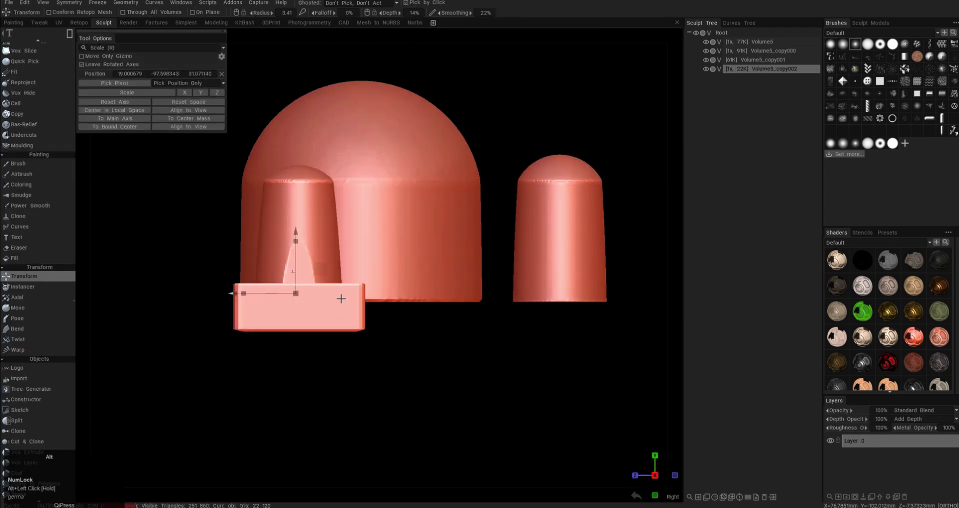
left_click_drag(302, 218, 383, 296, "alt")
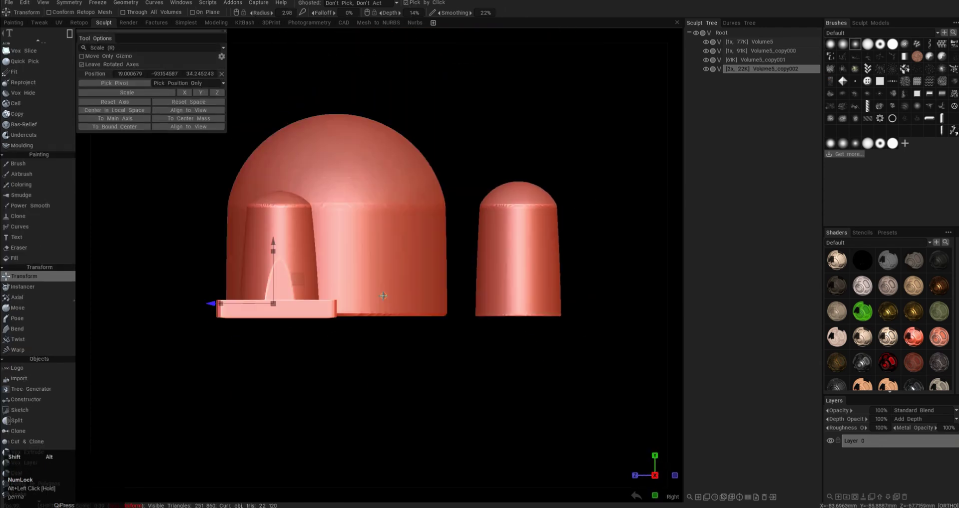
Step: Duplicate the large dome, shrink the copy and place it so it overlaps the large dome's side
left_click_drag(271, 223, 449, 219)
key("e")
key("r")
left_click_drag(511, 164, 511, 217)
left_click_drag(511, 216, 470, 254, "alt")
middle_click_drag(469, 254, 430, 263, "alt+shift")
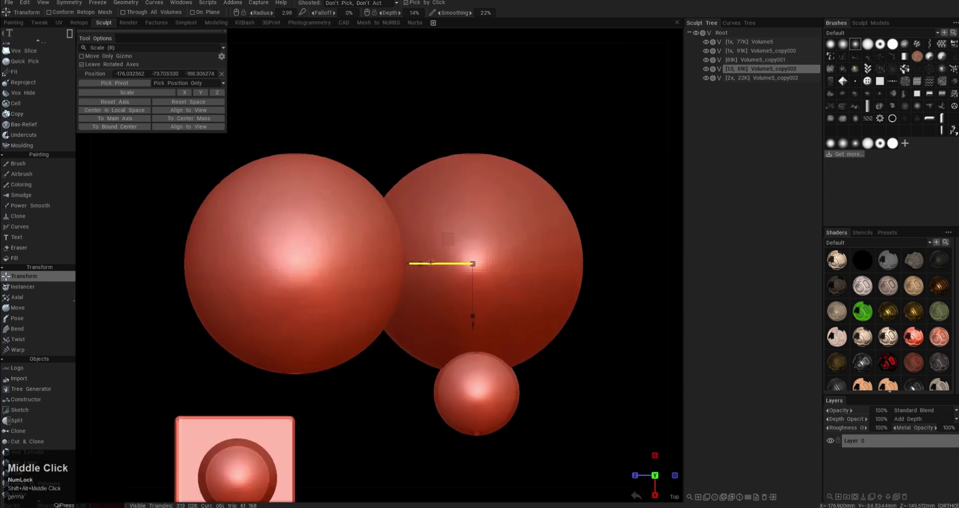
left_click_drag(446, 361, 439, 290, "alt")
left_click_drag(406, 225, 399, 425, "alt")
Step: Raise the slab's resolution, duplicate it and place the copy beside the original
key("a")
middle_click_drag(513, 459, 523, 322, "alt+shift")
key("ctrl+b")
left_click(318, 285)
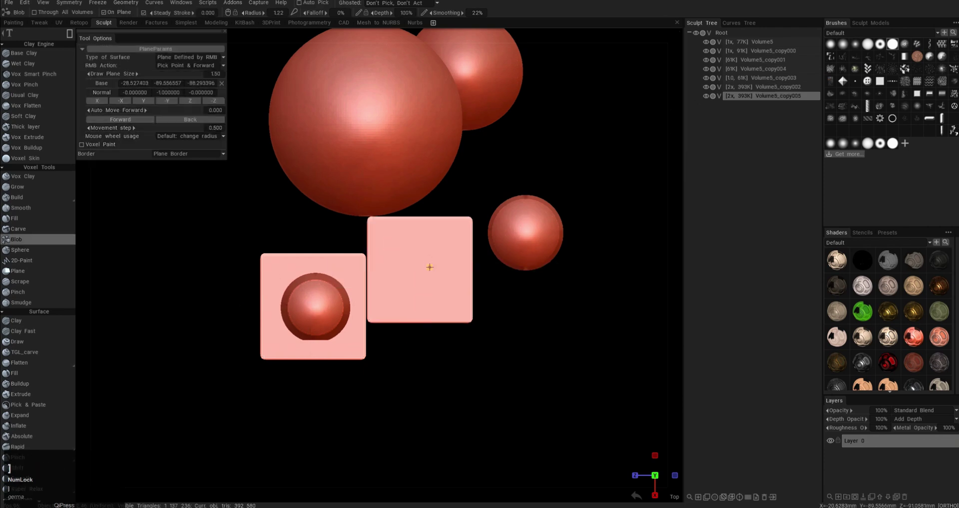
Step: Extend the duplicated slab into a wide, thin base plate beneath all the domes and resample it
right_click_drag(430, 267, 411, 278, "alt")
key("space")
mouse_move(273, 75)
left_mouse_down()
mouse_move(528, 363)
mouse_move(505, 280)
left_mouse_up()
right_click_drag(504, 280, 468, 299, "alt")
key("ctrl+d")
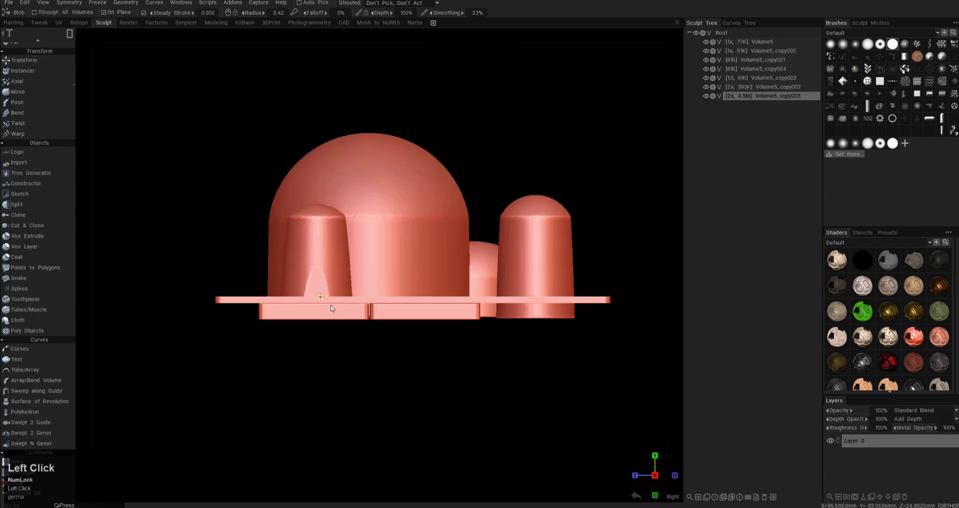
mouse_move(332, 309)
left_mouse_down("alt")
mouse_move(422, 281)
mouse_move(431, 256)
left_mouse_up("alt")
key("e")
mouse_move(447, 308)
left_mouse_down("alt")
mouse_move(422, 353)
mouse_move(439, 295)
mouse_move(404, 338)
left_mouse_up("alt")
left_click_drag(259, 173, 344, 290)
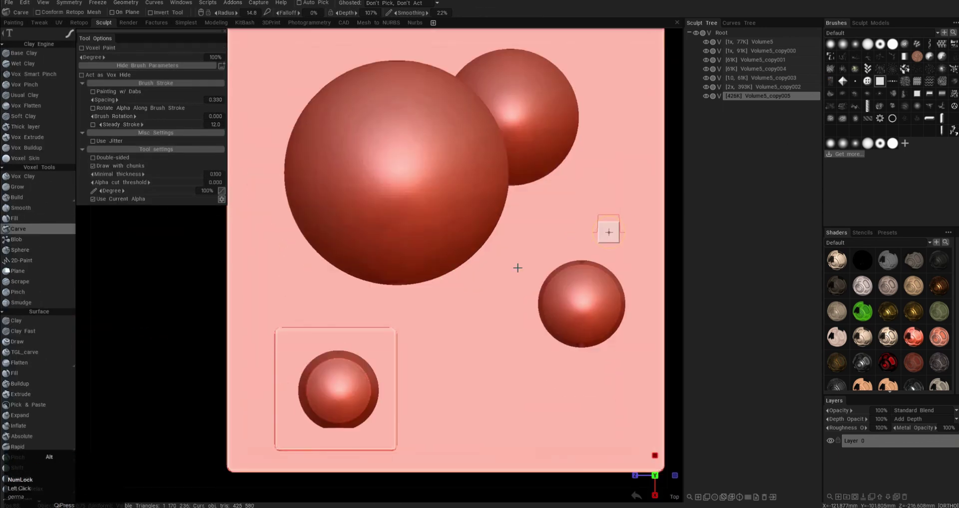
Step: Try a few square-brush Carve strokes on the base plate around the domes
left_click_drag(609, 232, 554, 170, "alt")
left_click_drag(283, 305, 543, 320)
key("ctrl+z")
left_click(349, 330)
mouse_move(450, 320)
left_mouse_down("alt")
mouse_move(399, 294)
mouse_move(449, 299)
left_mouse_up("alt")
key("ctrl+z")
mouse_move(367, 233)
left_mouse_down()
mouse_move(425, 302)
mouse_move(395, 265)
left_mouse_up()
key("ctrl+z")
key("ctrl+z")
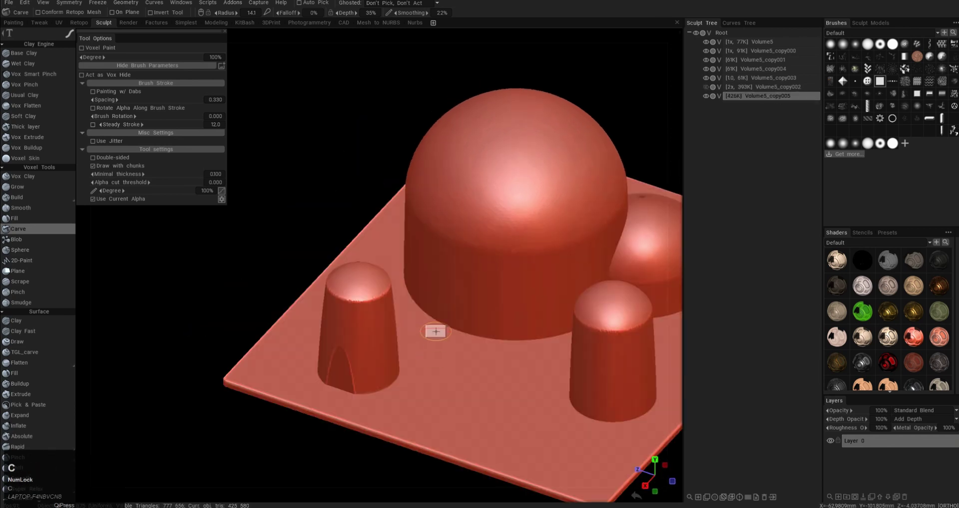
Step: Hide the two small column volumes, Volume5 and Volume5_copy000
left_click_drag(511, 381, 532, 407, "alt")
key("h")
left_click(706, 51)
key("h")
left_click(705, 42)
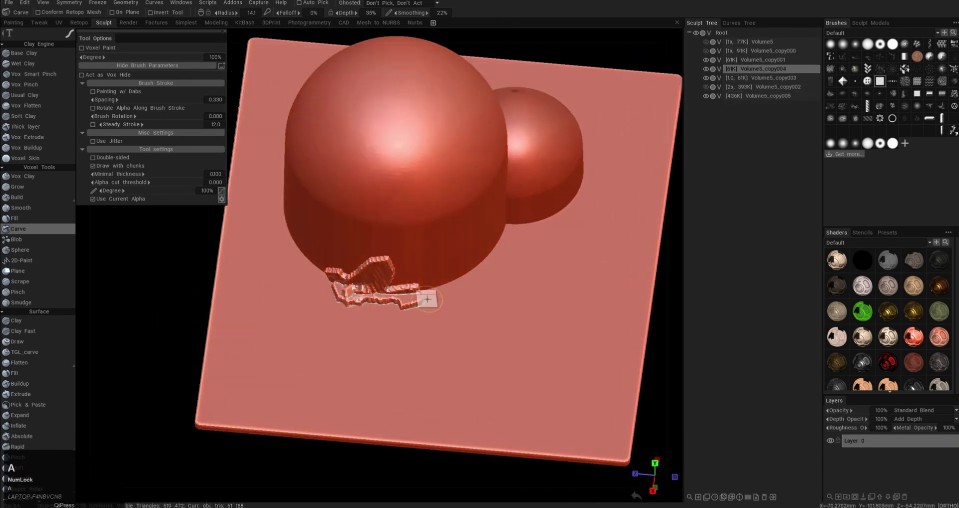
Step: Carve angular rock chunks out of the base plate around the foot of the large dome with the square brush
left_click_drag(426, 300, 389, 284, "alt")
key("h")
mouse_move(345, 265)
left_mouse_down()
mouse_move(446, 256)
mouse_move(479, 368)
left_mouse_up()
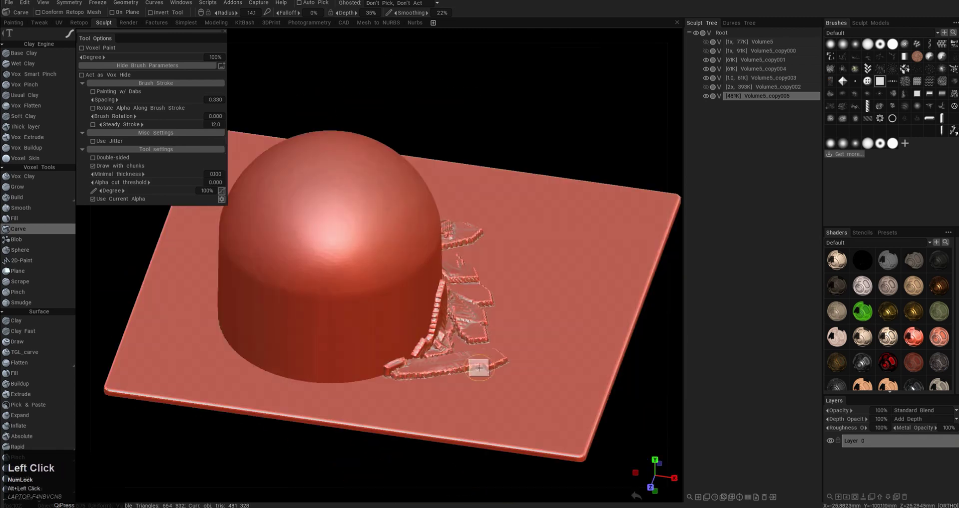
left_click_drag(282, 368, 345, 379)
middle_click_drag(344, 380, 425, 350, "alt")
left_click_drag(424, 349, 604, 279, "alt")
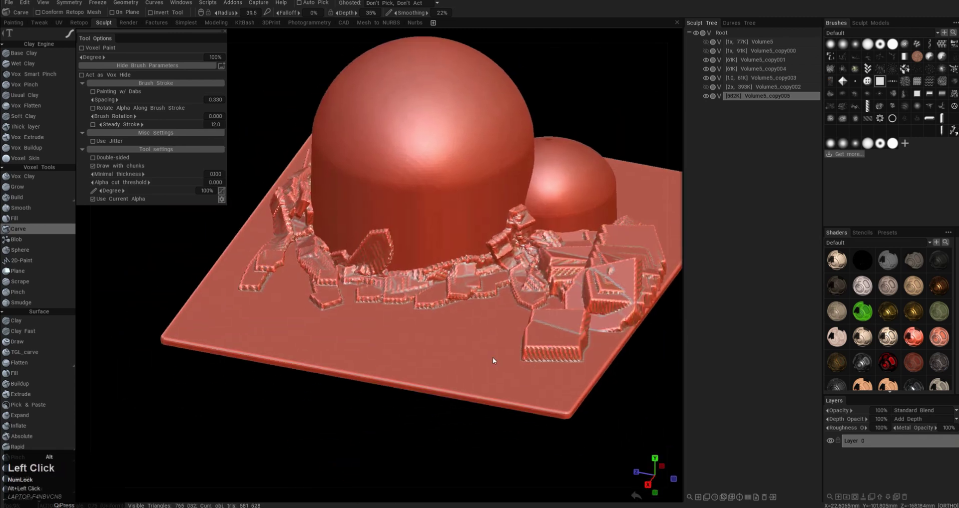
Step: Build larger blocky slabs on the base plate at either side of the large dome with the Carve tool
left_click_drag(492, 359, 389, 349, "alt")
mouse_move(285, 300)
left_mouse_down()
mouse_move(265, 324)
mouse_move(225, 294)
left_mouse_up()
left_click_drag(310, 380, 280, 360, "alt")
mouse_move(349, 224)
left_mouse_down()
mouse_move(352, 295)
mouse_move(394, 380)
left_mouse_up()
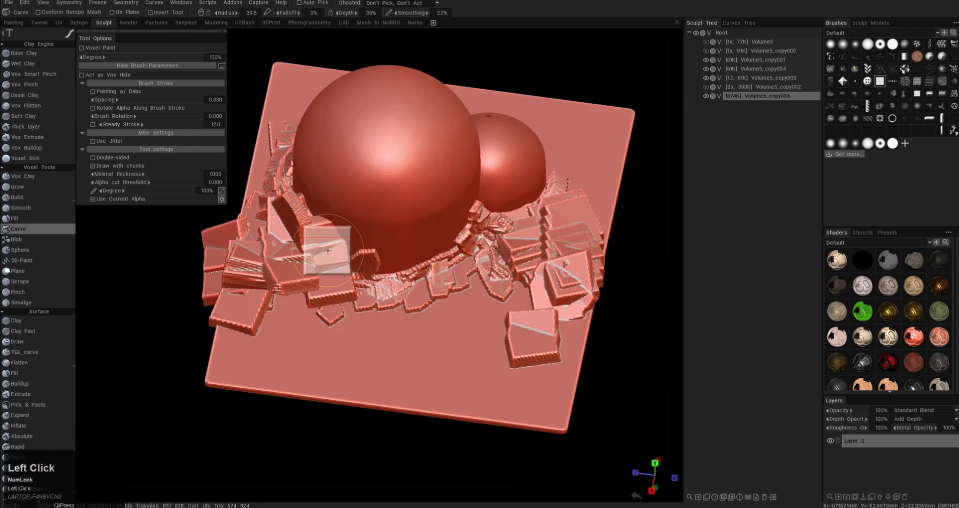
left_click_drag(310, 370, 329, 400, "alt")
mouse_move(370, 320)
left_mouse_down()
mouse_move(294, 362)
mouse_move(342, 351)
mouse_move(319, 345)
mouse_move(279, 369)
mouse_move(345, 349)
left_mouse_up()
left_click_drag(344, 349, 304, 310, "ctrl+alt")
Step: Refine the rubble piles around the large dome by adding and cutting away blocks with the Carve tool
left_click_drag(346, 179, 400, 150, "alt")
middle_click_drag(400, 149, 429, 170, "alt")
left_click_drag(430, 170, 424, 279, "alt")
left_click(343, 250, "ctrl")
mouse_move(424, 199)
left_mouse_down()
mouse_move(430, 250)
mouse_move(396, 265)
mouse_move(444, 304)
mouse_move(411, 312)
mouse_move(529, 219)
mouse_move(360, 249)
mouse_move(408, 285)
mouse_move(492, 296)
mouse_move(528, 374)
mouse_move(488, 332)
mouse_move(519, 280)
mouse_move(549, 302)
mouse_move(514, 353)
mouse_move(494, 300)
left_mouse_up()
left_click(396, 265)
Step: Change the viewport shading and turn on cast shadows to bring out the carved rubble
key("Tab")
left_click(528, 218)
left_click(407, 286)
scroll(492, 296, "down", 5)
scroll(491, 296, "up", 5)
left_click(488, 331)
key("F12")
key("F5")
Step: Build up more stacked rock blocks against the side of the large dome
scroll(495, 299, "up", 1)
left_click_drag(323, 225, 370, 319)
left_click_drag(281, 263, 359, 259)
mouse_move(280, 200)
left_mouse_down()
mouse_move(394, 262)
mouse_move(451, 264)
mouse_move(364, 261)
mouse_move(429, 330)
mouse_move(444, 275)
mouse_move(459, 260)
left_mouse_up()
key("e")
mouse_move(199, 400)
left_mouse_down()
mouse_move(661, 338)
mouse_move(588, 377)
mouse_move(553, 273)
mouse_move(500, 230)
left_mouse_up()
scroll(480, 250, "up", 2)
middle_click_drag(479, 250, 464, 280, "alt")
key("Tab")
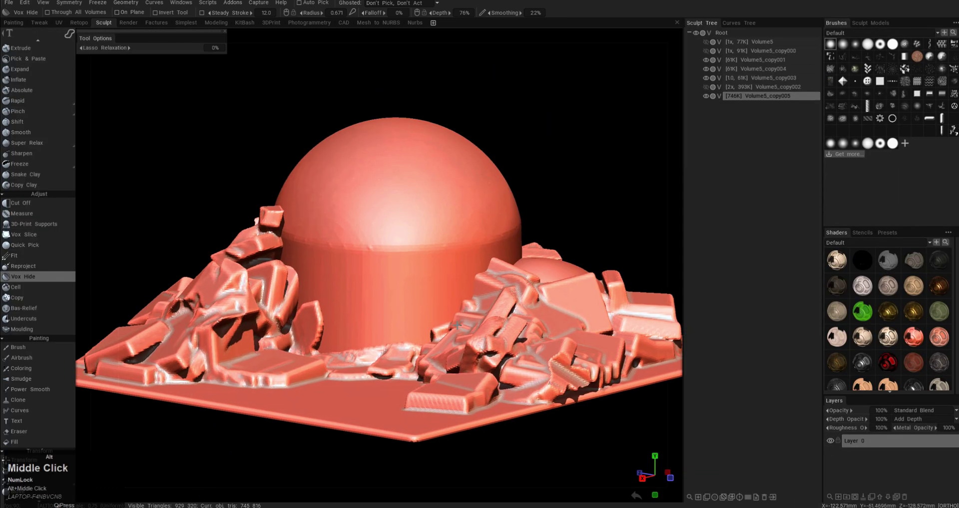
Step: Try to scale a horizontal band of the large dome with the Pose tool
left_click_drag(464, 280, 455, 287, "alt")
key("h")
key("shift+w")
middle_click_drag(393, 274, 527, 278, "alt")
scroll(453, 293, "down", 2)
key("space")
mouse_move(294, 263)
left_mouse_down()
mouse_move(609, 278)
mouse_move(542, 319)
left_mouse_up()
key("r")
left_click_drag(458, 260, 465, 260)
left_click_drag(426, 289, 410, 273, "alt")
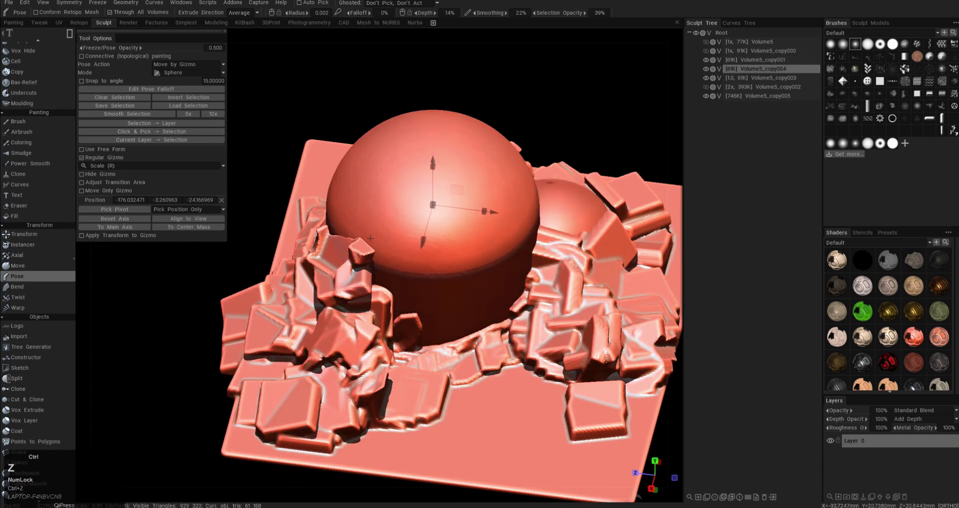
Step: Edit the pose falloff and clear the previous selection
left_click(120, 90)
left_click(291, 366)
left_click(118, 98)
Step: Select a thin band along the large dome's lower edge and scale it outward into a raised ridge
left_click_drag(259, 310, 255, 249, "alt")
left_click_drag(255, 258, 573, 284)
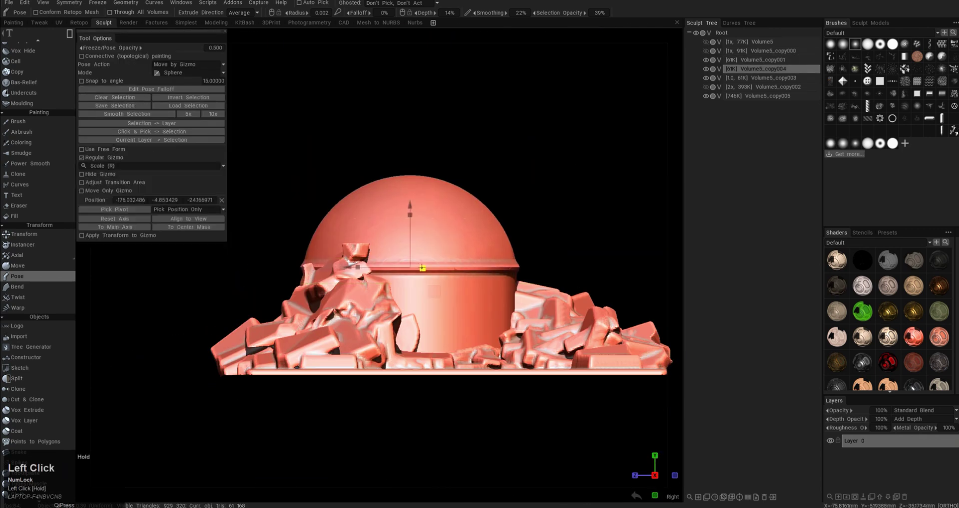
left_click_drag(422, 268, 426, 268)
left_click_drag(429, 310, 450, 349, "alt")
left_click(118, 98)
Step: Scale a lower band of the large dome's cylindrical wall outward to form a second ring
middle_click_drag(440, 350, 449, 297, "alt")
left_click_drag(319, 275, 554, 325)
left_click_drag(449, 280, 464, 330, "alt")
left_click_drag(452, 193, 456, 193)
left_click_drag(456, 280, 400, 272, "alt")
left_click(118, 98)
Step: Rotate the base plate with its rubble by about a quarter turn around the large dome using Transform
middle_click_drag(340, 275, 316, 285, "alt")
left_click_drag(349, 284, 359, 379, "alt")
key("a")
key("w")
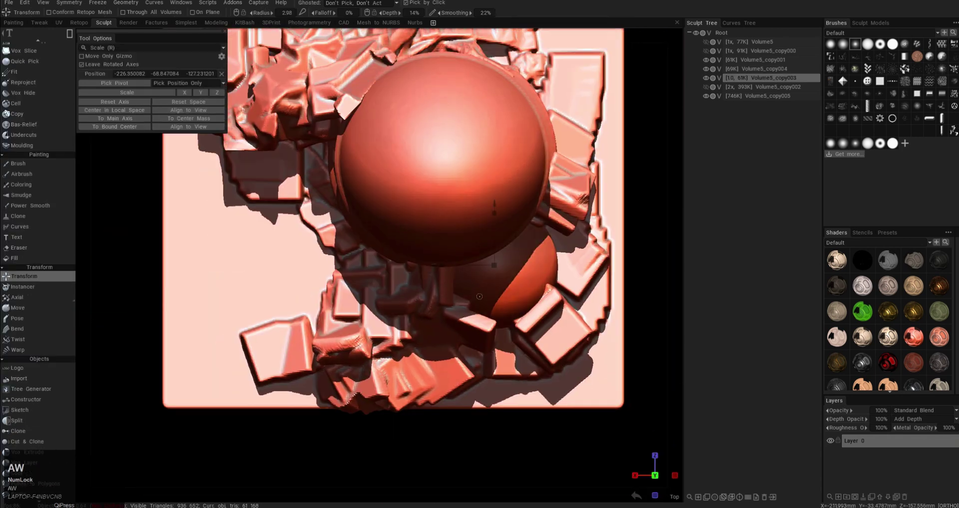
middle_click_drag(480, 297, 472, 323, "alt")
left_click(472, 324)
key("a")
left_click_drag(393, 224, 416, 285, "shift")
left_click_drag(435, 242, 460, 203)
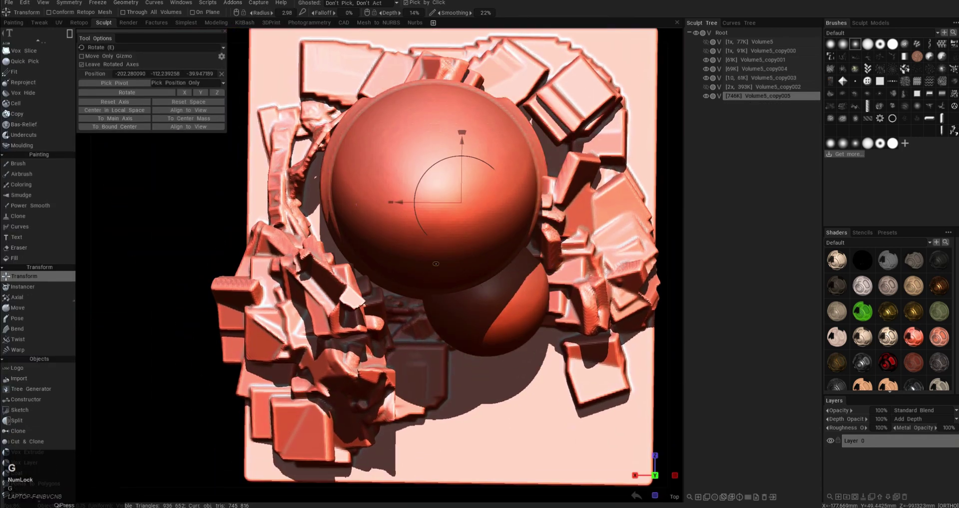
Step: Shift the rotated base plate into position beneath the large dome
left_click_drag(465, 280, 475, 200, "alt")
middle_click_drag(539, 430, 524, 397, "alt")
left_click_drag(535, 396, 528, 396)
left_click_drag(509, 320, 479, 400, "alt")
middle_click_drag(477, 395, 486, 347, "alt+shift")
left_click_drag(486, 347, 492, 280, "alt")
right_click_drag(492, 300, 480, 319, "alt")
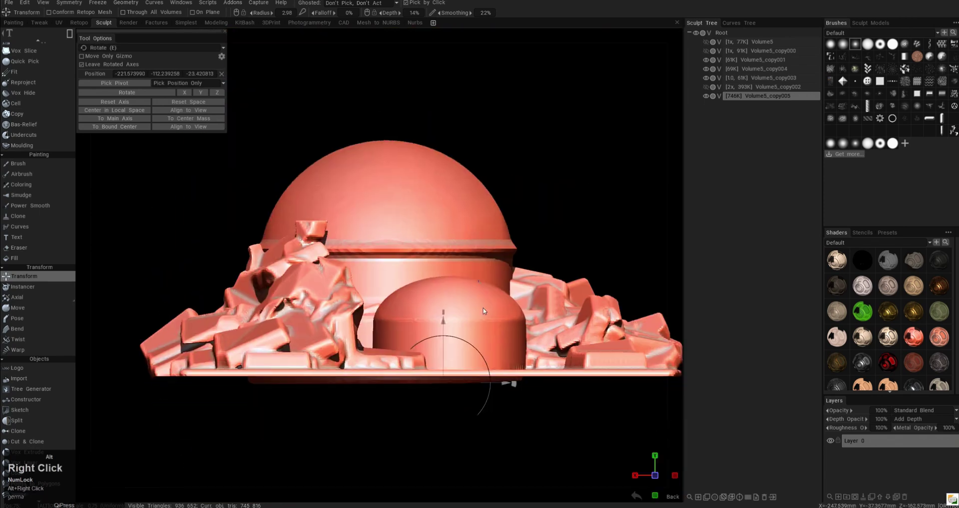
Step: Lower the small dome so that it sinks partly into the base plate
key("g")
left_click_drag(449, 280, 425, 250, "alt")
left_click_drag(407, 209, 408, 234)
left_click_drag(424, 250, 424, 280, "alt")
middle_click_drag(424, 280, 429, 290, "alt")
Step: Rescale the sunken small dome and shift it to sit in front of the large dome between the rubble piles
key("r")
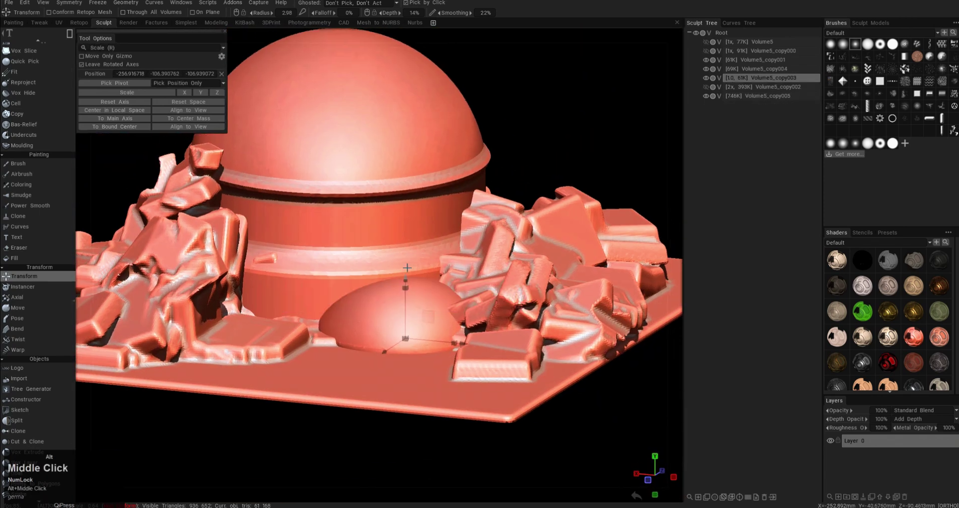
left_click_drag(428, 300, 464, 290)
left_click_drag(449, 319, 500, 300, "alt")
left_click_drag(369, 287, 369, 294)
left_click_drag(503, 371, 530, 375)
right_click_drag(530, 375, 499, 395, "alt")
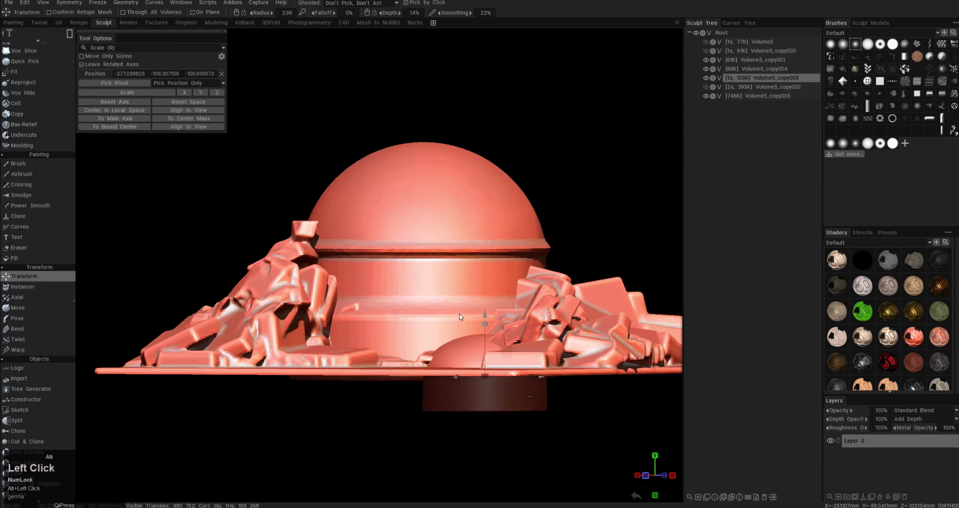
mouse_move(499, 394)
left_mouse_down("alt")
mouse_move(469, 428)
mouse_move(499, 399)
left_mouse_up("alt")
Step: Show the two small column volumes, Volume5_copy000 and Volume5, keeping the original slab hidden
left_click(705, 87)
left_click(705, 87)
left_click(705, 51)
left_click_drag(450, 380, 430, 249, "alt")
left_click(706, 41)
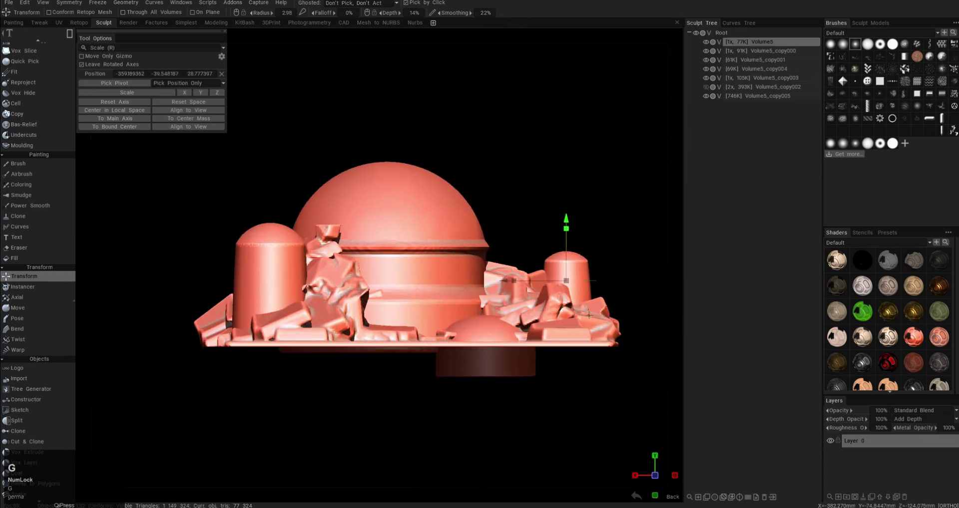
left_click_drag(589, 316, 554, 370, "alt")
right_click_drag(554, 370, 520, 344, "alt")
key("g")
left_click_drag(480, 295, 540, 339, "alt")
right_click_drag(539, 339, 558, 345, "alt")
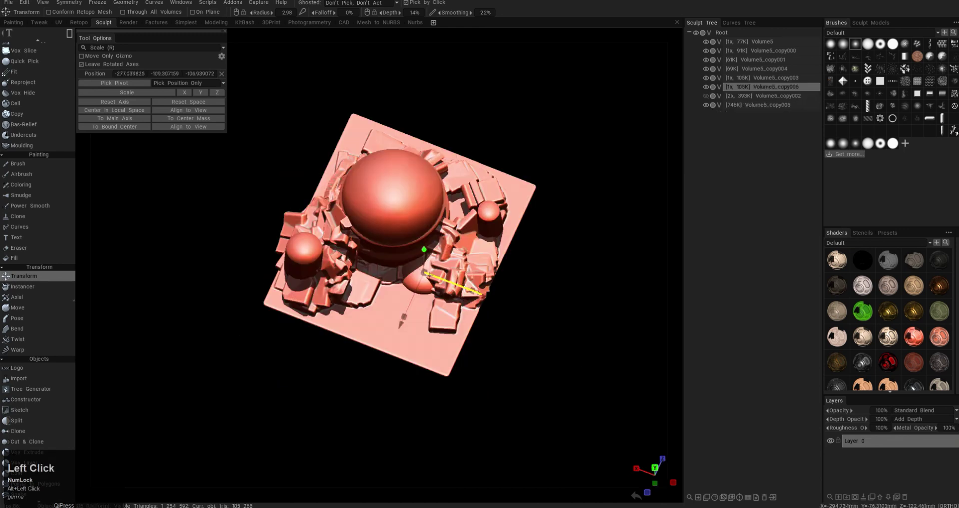
Step: Duplicate the base plate and scale the copy into a much wider, flatter slab surrounding the whole complex
left_click_drag(446, 332, 470, 375, "alt")
middle_click_drag(355, 208, 357, 214, "alt")
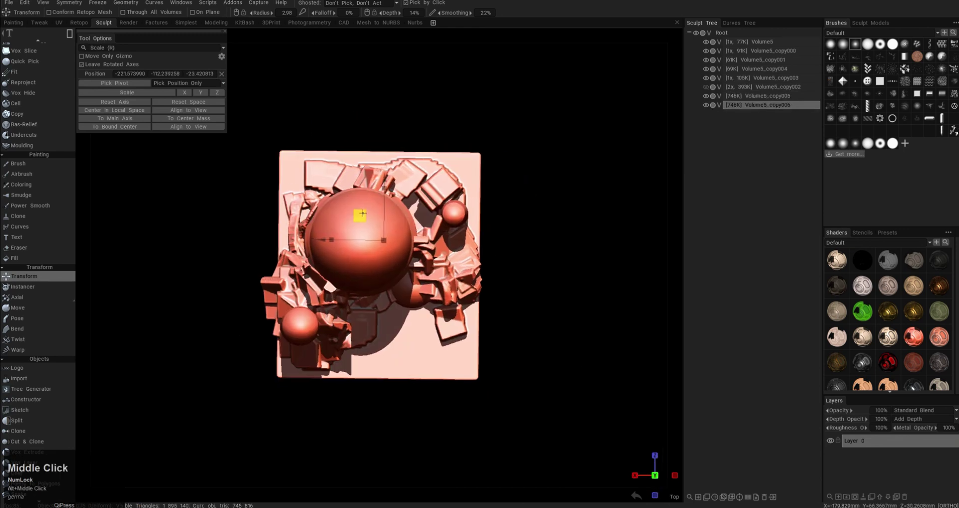
left_click_drag(359, 214, 399, 320)
left_click_drag(399, 320, 406, 262, "alt")
left_click_drag(385, 155, 386, 186)
mouse_move(404, 200)
left_mouse_down("alt")
mouse_move(473, 276)
mouse_move(420, 252)
left_mouse_up("alt")
key("g")
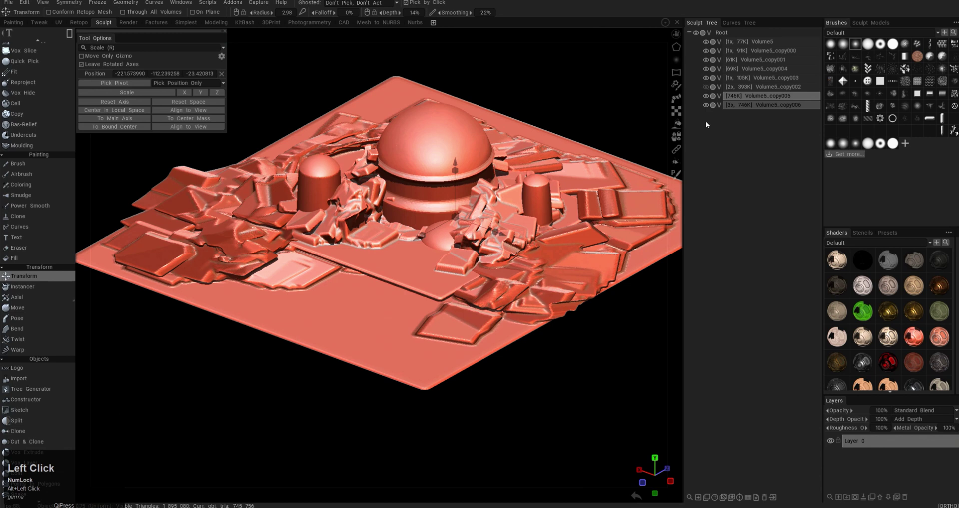
Step: Resample the enlarged slab Volume5_copy006 into uniform space and raise it slightly to meet the base plate
left_click(739, 106)
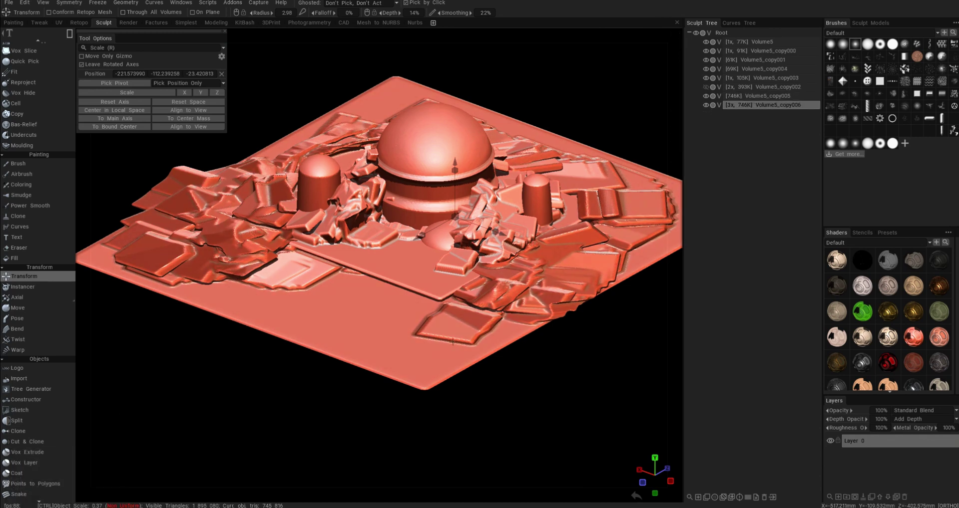
left_click_drag(452, 341, 517, 344)
key("ctrl+d")
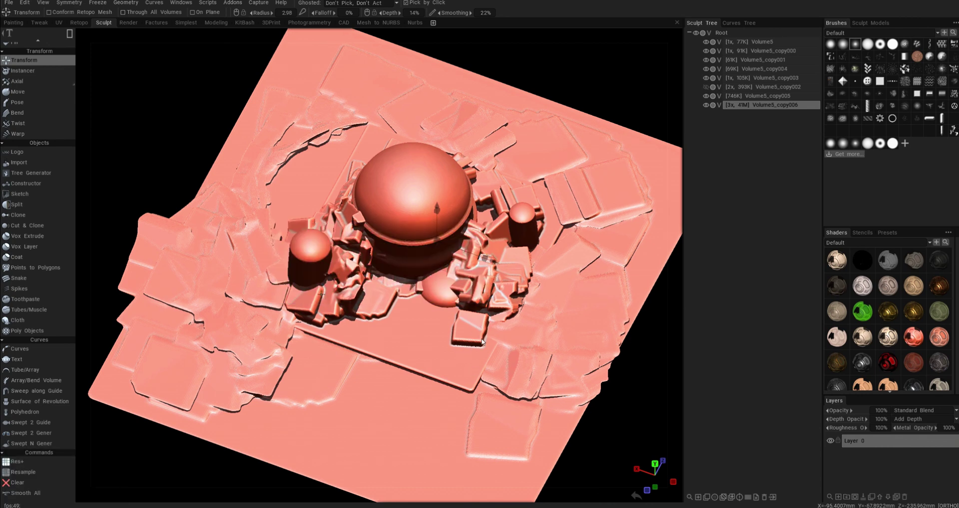
key("h")
key("h")
left_click_drag(475, 367, 539, 180, "alt")
middle_click_drag(540, 180, 489, 319, "alt")
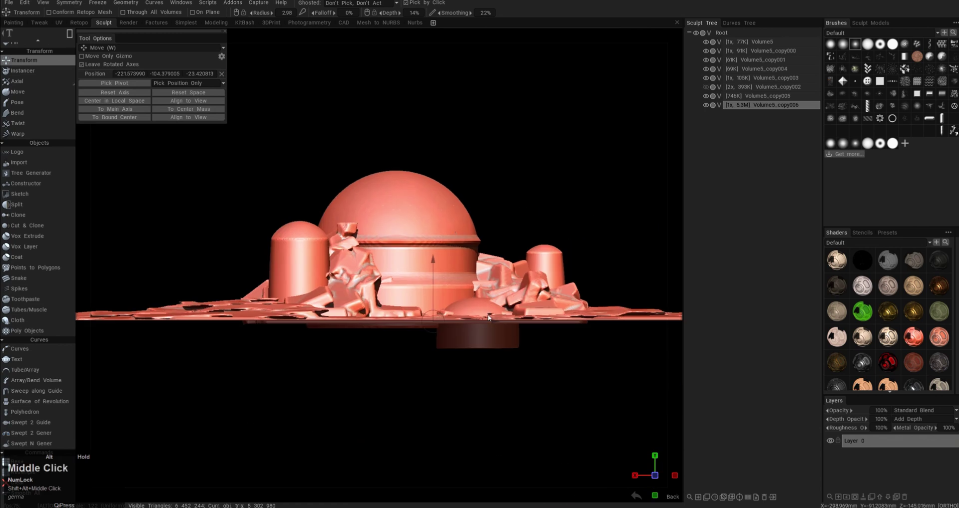
Step: Trim the wide slab's straight edges into an irregular outline with freehand Vox Hide cuts, including a notch at the front
left_click_drag(489, 318, 440, 424, "alt")
right_click_drag(439, 424, 400, 288, "alt")
middle_click_drag(180, 191, 184, 228, "alt")
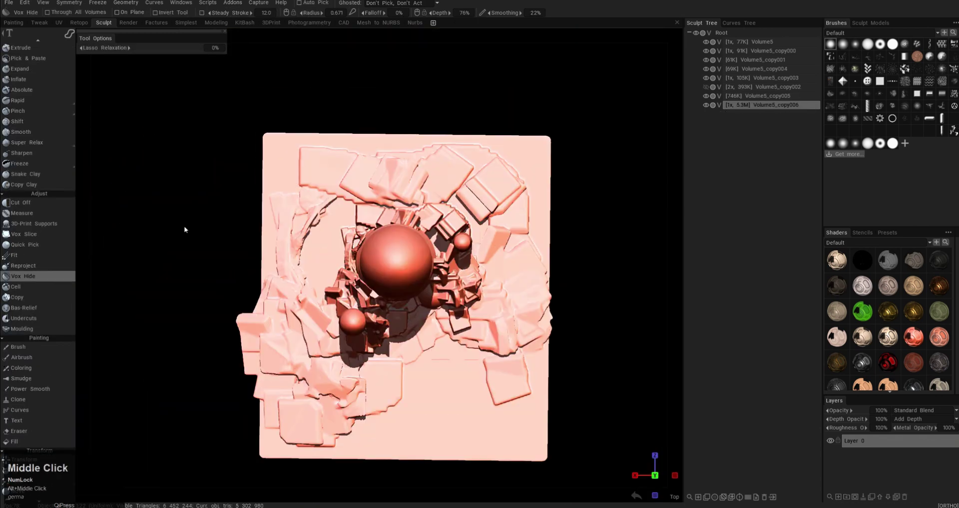
middle_click_drag(283, 277, 279, 238, "alt")
left_click_drag(212, 393, 419, 328)
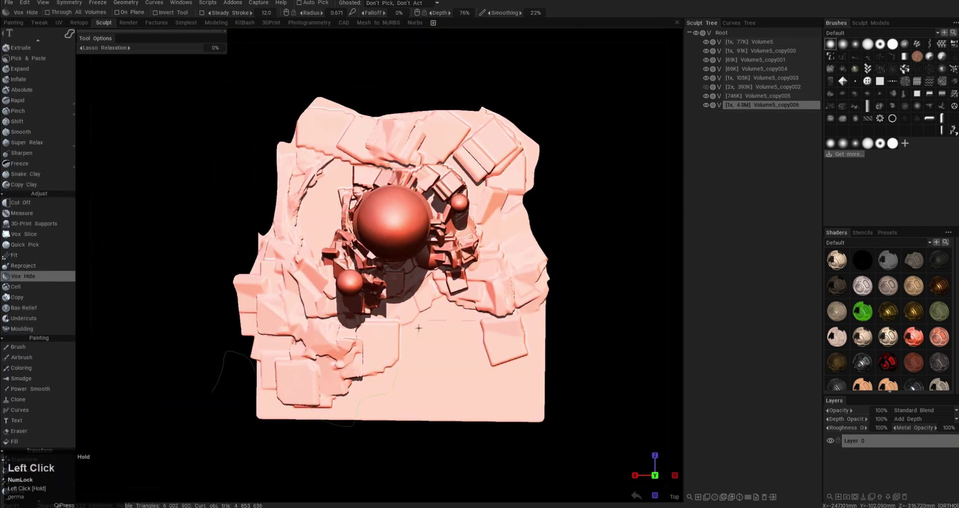
left_click_drag(420, 389, 264, 425)
left_click_drag(480, 400, 500, 319, "alt")
middle_click_drag(499, 320, 503, 348, "alt")
left_click_drag(502, 347, 472, 398, "alt")
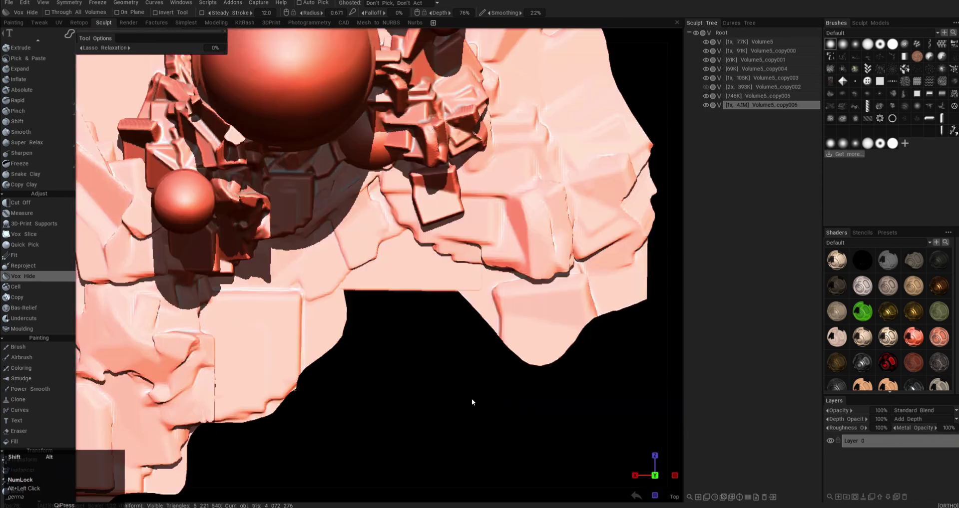
Step: Reduce the resolution of the trimmed wide slab and select the inner base plate Volume5_copy005
right_click_drag(472, 398, 476, 231, "alt")
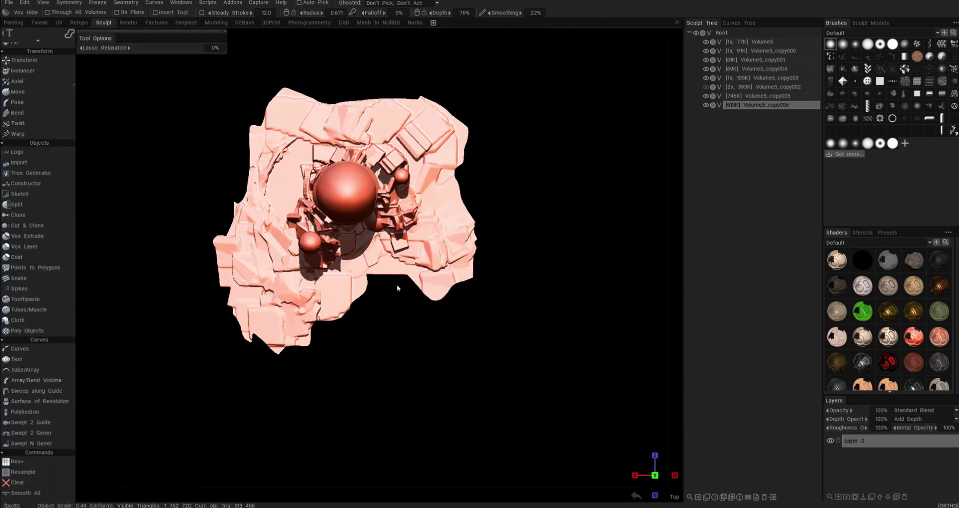
right_click_drag(397, 288, 409, 369, "alt")
left_click_drag(410, 370, 439, 310, "alt")
right_click_drag(439, 310, 449, 345, "alt")
left_click_drag(449, 345, 492, 278, "alt")
key("h")
right_click_drag(492, 278, 447, 253, "alt")
middle_click_drag(447, 252, 422, 296, "alt")
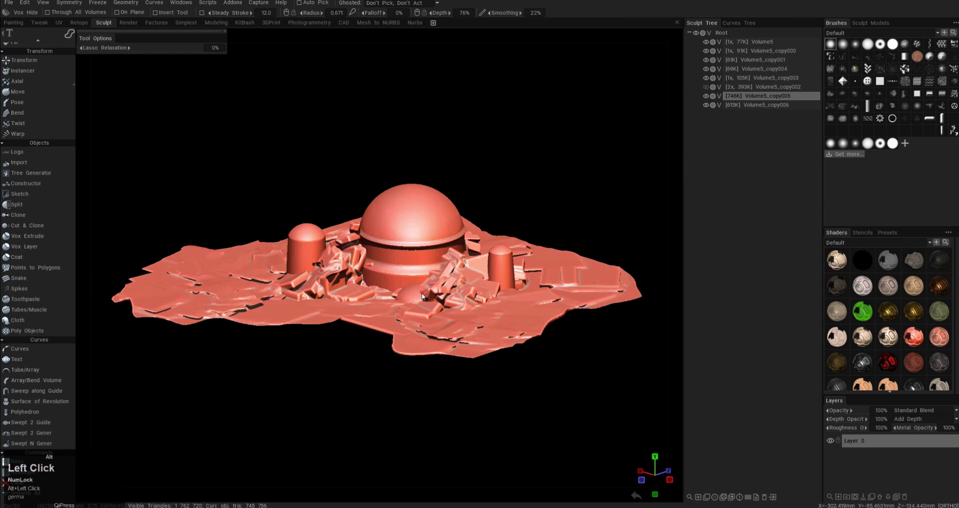
Step: Try a raised duplicate of the trimmed wide slab as an upper layer
left_click_drag(422, 297, 445, 273, "alt")
right_click_drag(445, 272, 498, 228, "alt")
key("w")
left_click_drag(437, 249, 437, 150)
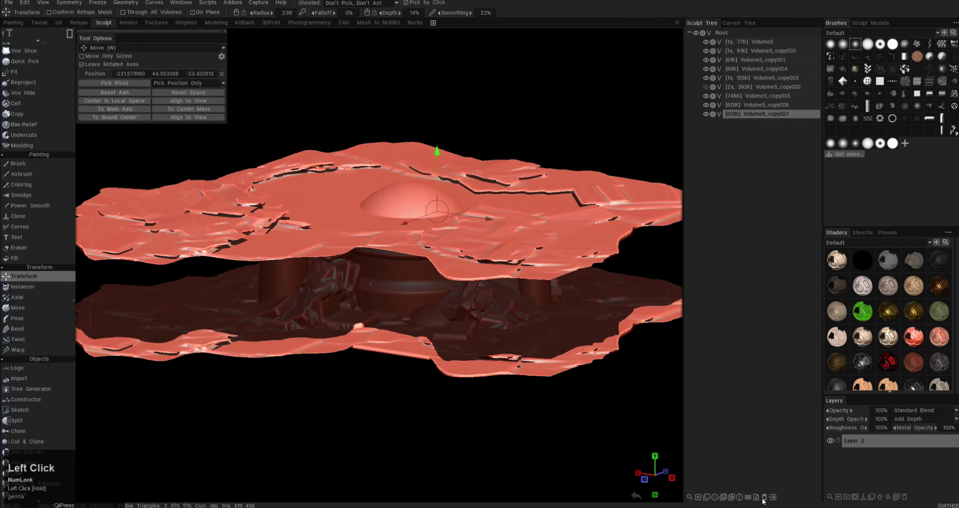
left_click(764, 498)
Step: Try a raised and rescaled duplicate of the inner base plate as an upper terrace around the domes
left_click_drag(444, 227, 441, 259)
left_click_drag(441, 260, 417, 215, "alt")
left_click_drag(417, 215, 416, 230)
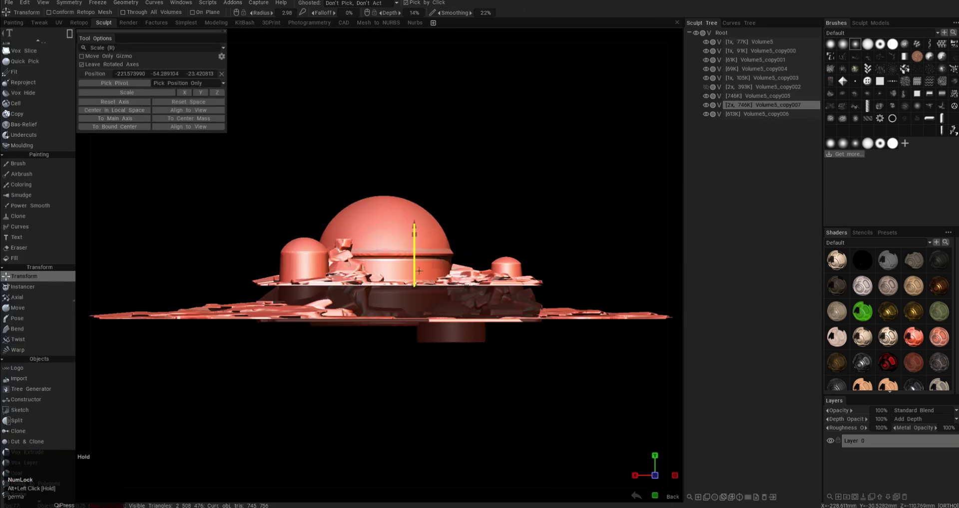
key("e")
left_click_drag(424, 280, 471, 200)
left_click_drag(471, 199, 445, 197, "alt")
left_click(764, 498)
Step: Hide the plain large dome volume Volume5_copy001, keep the ridged dome visible, and select the wide trimmed slab
left_click(444, 287)
left_click_drag(445, 287, 489, 260, "alt")
right_click_drag(489, 260, 535, 323, "alt")
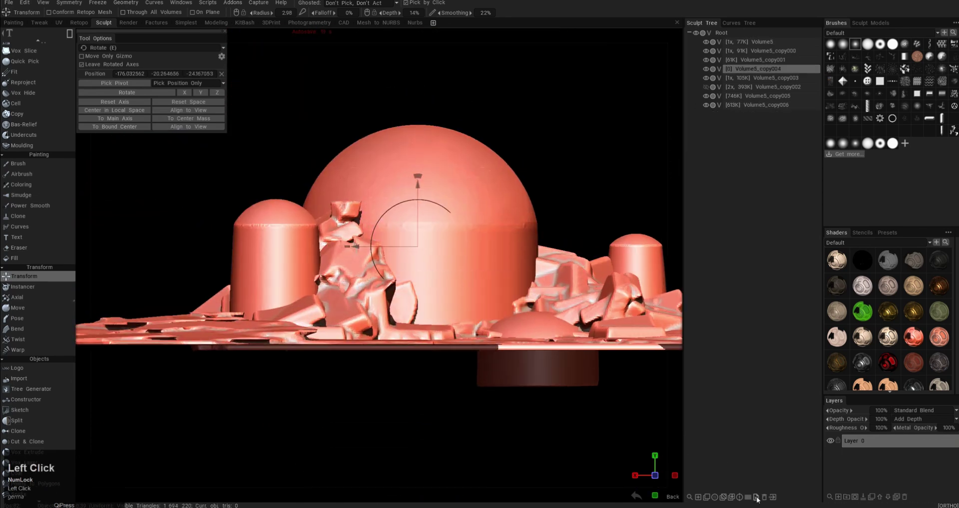
key("a")
right_click_drag(549, 221, 519, 165, "alt")
left_click_drag(509, 345, 446, 421, "alt")
right_click_drag(446, 421, 490, 309, "alt")
left_click(505, 284)
left_click_drag(504, 285, 492, 219, "alt")
right_click_drag(492, 220, 508, 272, "alt")
left_click_drag(527, 228, 505, 215, "alt")
middle_click_drag(504, 215, 495, 248, "alt")
left_click_drag(495, 249, 475, 279, "alt")
key("a")
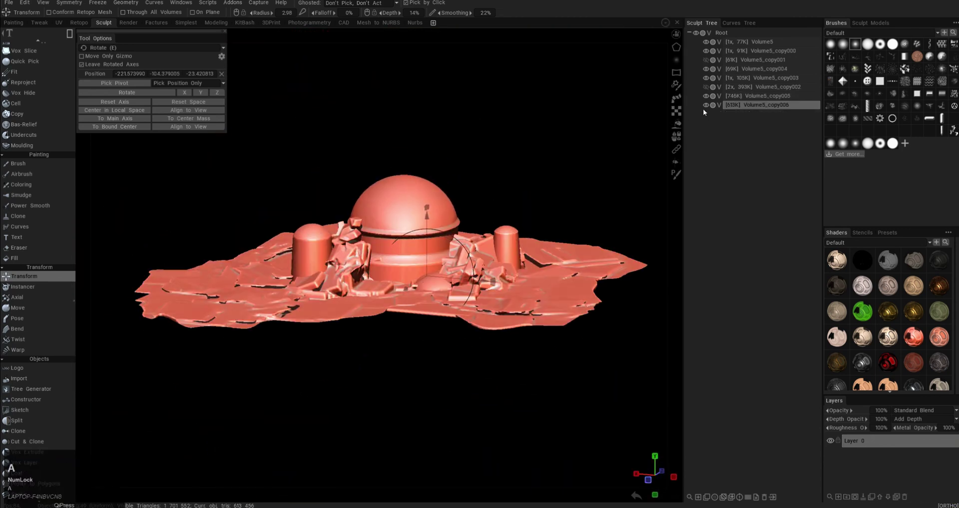
Step: Hide the wide slab and turn a duplicate of the base plate upside down, stretched far downward as hanging rock
middle_click_drag(463, 299, 454, 308, "alt")
left_click_drag(455, 308, 410, 305, "alt")
right_click_drag(410, 304, 400, 295, "alt")
left_click_drag(400, 294, 382, 280, "alt")
left_click_drag(415, 267, 477, 338, "ctrl")
left_click_drag(446, 302, 404, 206)
left_click_drag(410, 213, 474, 214, "alt")
middle_click_drag(474, 215, 419, 205, "alt")
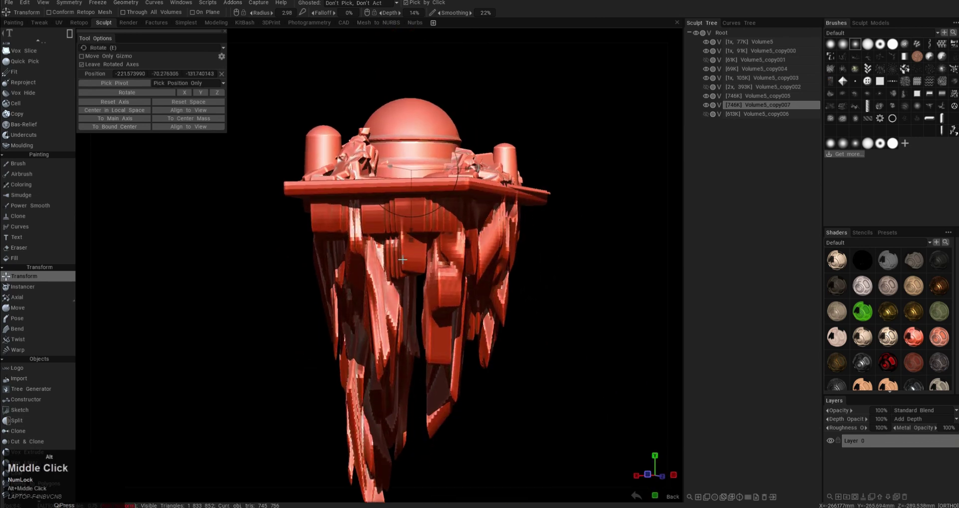
Step: Resample the stretched hanging rock Volume5_copy007 into uniform space and hide it
right_click_drag(419, 205, 435, 260, "alt")
left_click_drag(435, 259, 447, 282, "alt")
right_click_drag(447, 282, 437, 269, "alt")
left_click_drag(438, 270, 450, 300, "alt")
right_click_drag(449, 300, 457, 287, "alt")
left_click_drag(457, 287, 440, 359, "alt")
left_click(706, 106)
Step: Trim the flat outer edges of base plate Volume5_copy005 with Vox Hide lasso cuts that follow the rubble outline
left_click_drag(500, 279, 500, 310, "alt")
left_click(734, 96)
left_click(23, 93)
key("e")
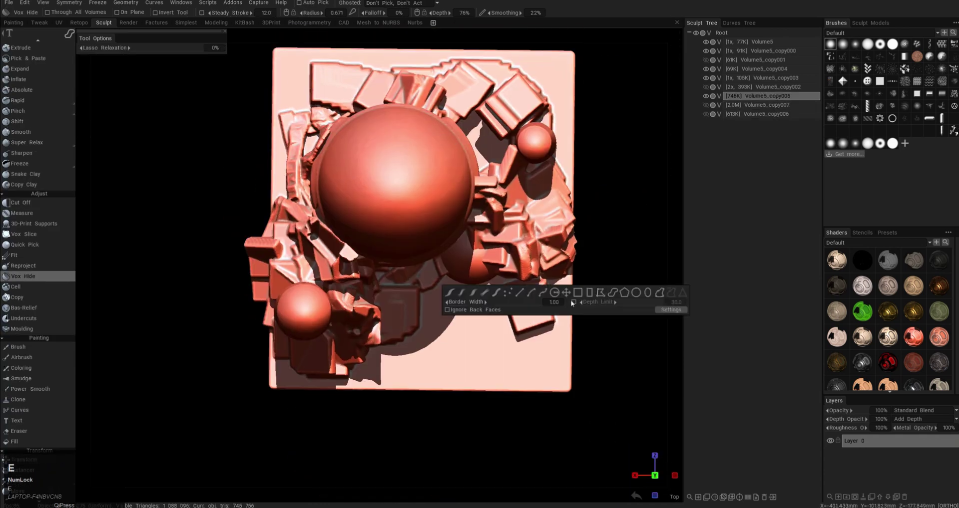
left_click(613, 294)
middle_click_drag(325, 74, 324, 133, "alt")
right_click_drag(324, 133, 300, 119, "alt")
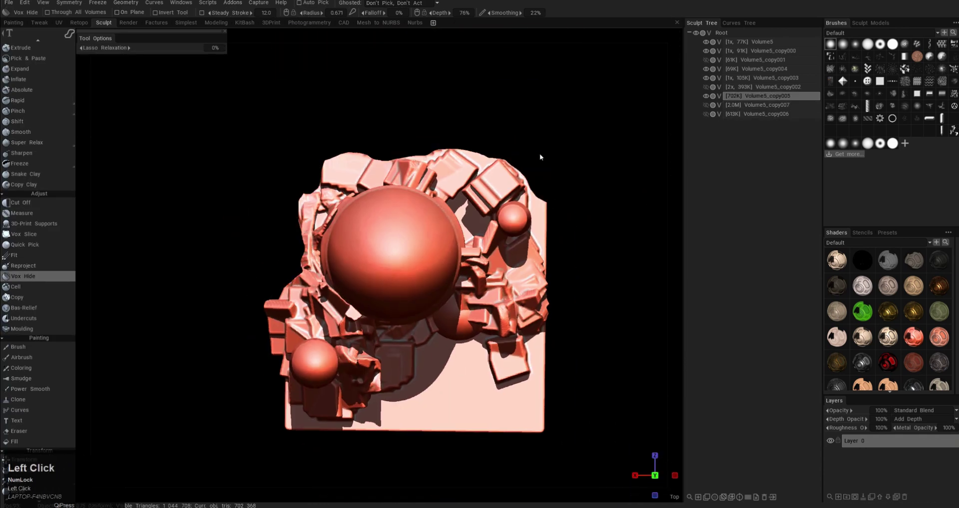
middle_click_drag(299, 118, 335, 107, "alt")
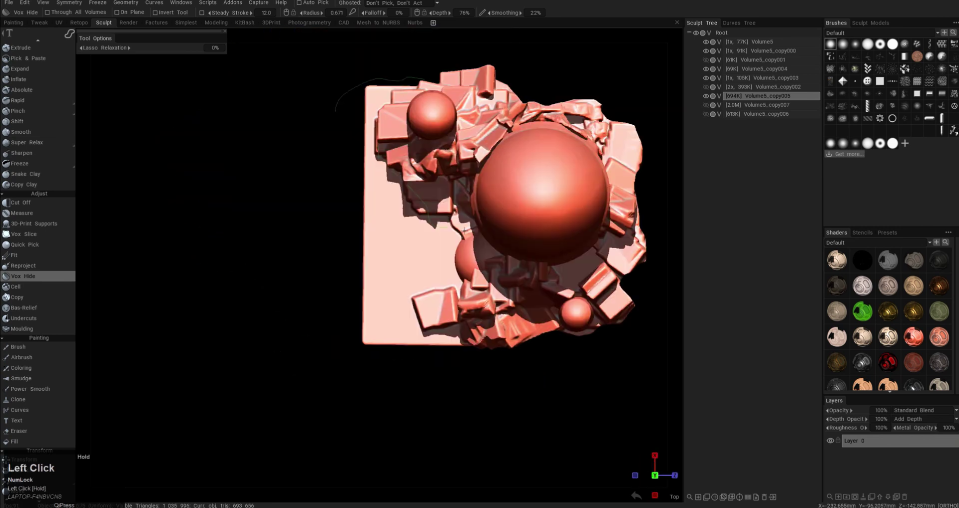
left_click_drag(304, 229, 333, 117)
left_click_drag(349, 279, 399, 209, "alt")
Step: Show the hidden hanging rock Volume5_copy007 to compare it with the trimmed base plate, and hide it again
left_click(706, 105)
left_click(766, 106)
mouse_move(449, 240)
left_mouse_down("alt")
mouse_move(479, 319)
mouse_move(514, 244)
left_mouse_up("alt")
left_click(706, 105)
Step: Duplicate the trimmed base plate, undo a trial rotation of the copy, and mirror it vertically beneath the original
left_click(766, 97)
key("w")
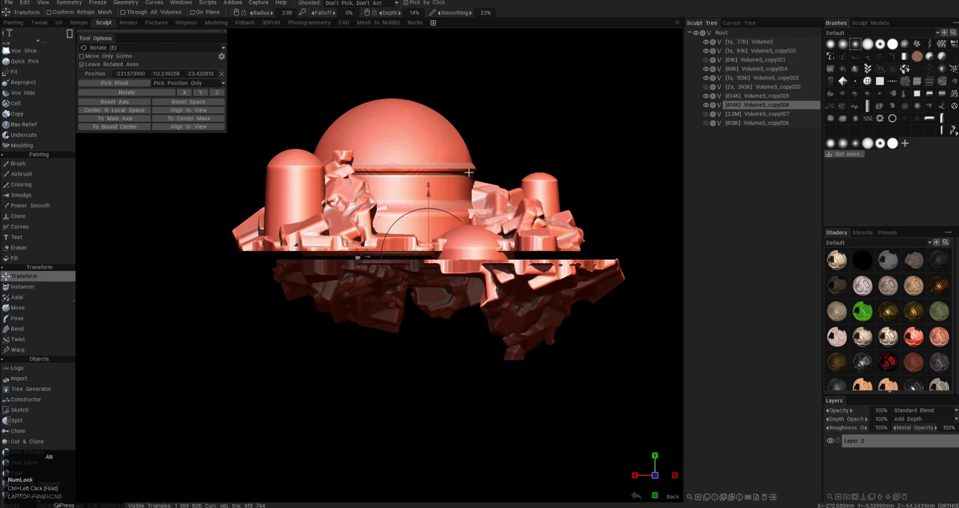
mouse_move(469, 172)
middle_mouse_down("alt")
mouse_move(595, 327)
mouse_move(589, 240)
middle_mouse_up("alt")
key("ctrl+z")
right_click(767, 107)
key("r")
middle_click_drag(425, 263, 437, 215)
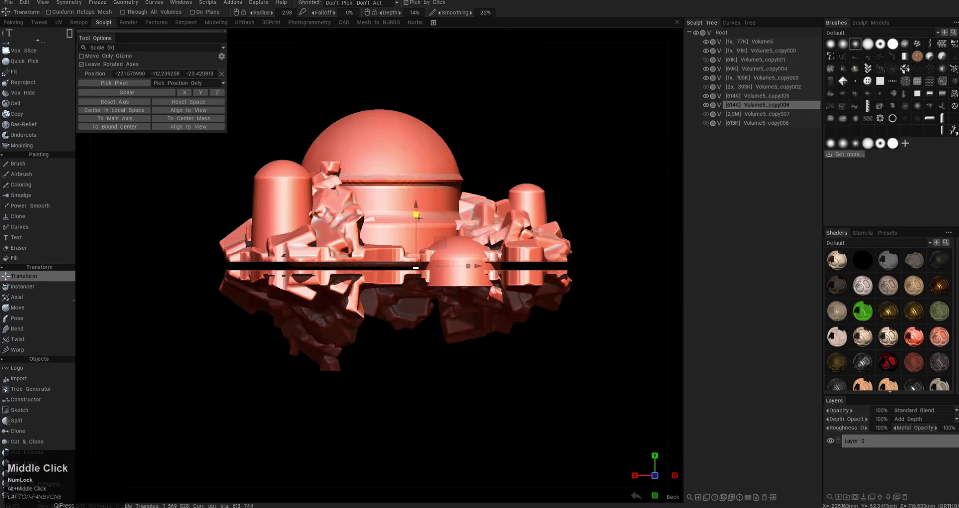
Step: Stretch the mirrored copy downward into long rock spires and raise it against the underside of the base plate
left_click_drag(417, 215, 444, 93)
right_click_drag(417, 185, 424, 200, "alt")
left_click_drag(424, 200, 426, 142, "alt")
left_click_drag(426, 142, 431, 155, "alt")
right_click_drag(431, 155, 464, 200, "alt")
key("Return")
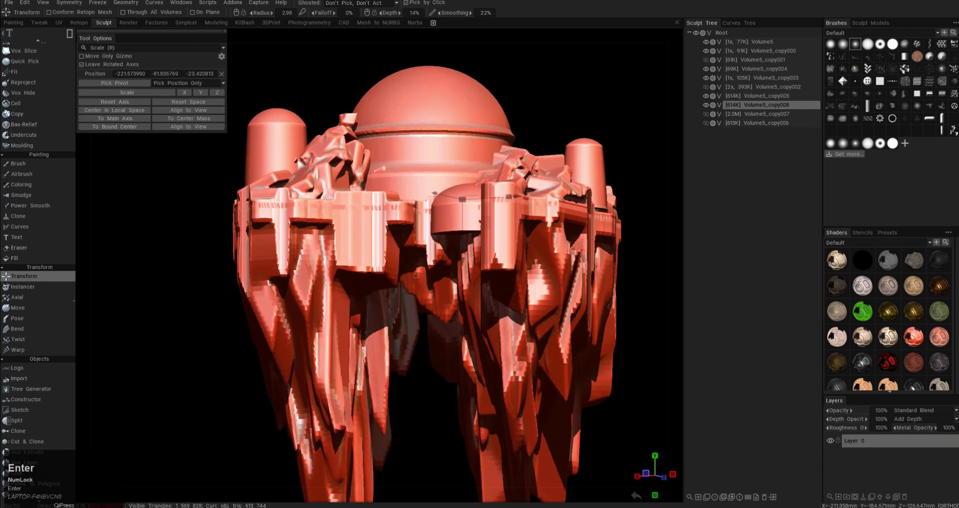
Step: Resample the stretched rock spires Volume5_copy008 into uniform space
left_click_drag(464, 200, 466, 225, "alt")
right_click_drag(467, 225, 481, 265, "alt")
mouse_move(482, 265)
left_mouse_down("alt")
mouse_move(484, 236)
mouse_move(465, 234)
left_mouse_up("alt")
right_click_drag(464, 234, 469, 219, "alt")
left_click_drag(470, 219, 439, 300, "alt")
left_click(395, 186)
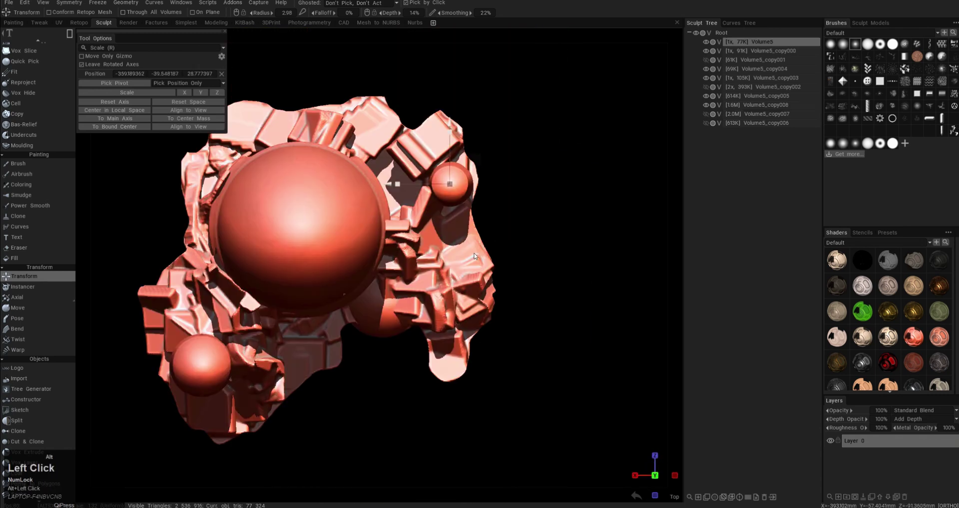
Step: Select the upper part of the large dome with a rectangular Pose selection
left_click_drag(399, 194, 410, 115, "alt")
middle_click_drag(507, 296, 549, 303, "alt")
key("h")
key("e")
left_click(419, 232)
left_click_drag(224, 178, 527, 282)
Step: Try to raise and shrink the selected upper dome into a tall, strongly tapered cone
middle_click_drag(350, 185, 370, 225, "alt")
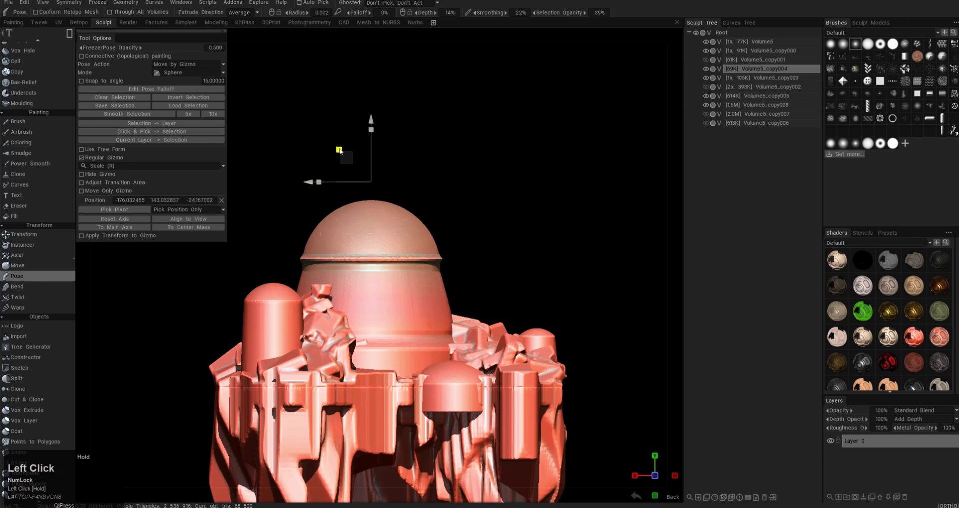
left_click_drag(381, 177, 384, 176)
middle_click_drag(415, 280, 421, 250, "alt")
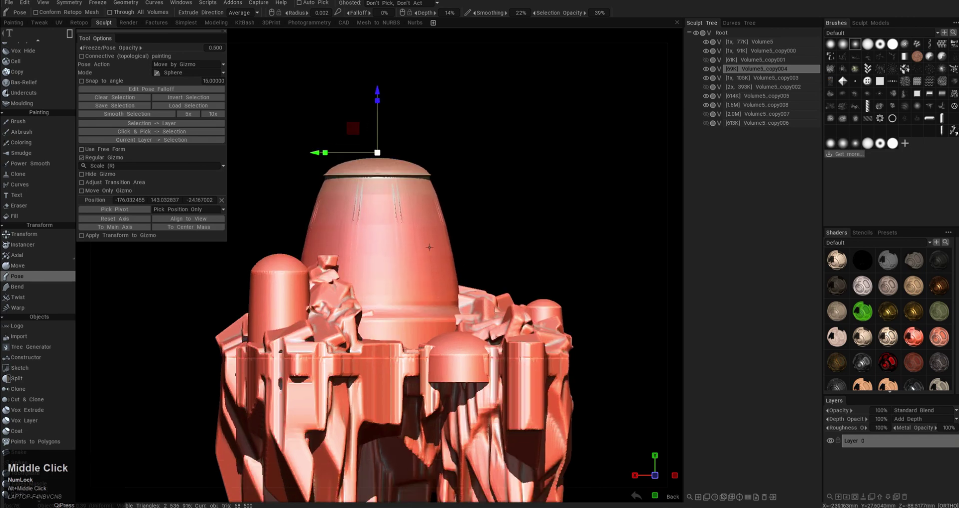
key("Return")
left_click_drag(422, 250, 415, 300, "alt")
right_click_drag(414, 299, 405, 260, "alt")
key("h")
right_click_drag(405, 200, 425, 259, "alt")
mouse_move(399, 270)
left_mouse_down("alt")
mouse_move(337, 331)
mouse_move(394, 279)
left_mouse_up("alt")
right_click_drag(395, 279, 437, 177, "alt")
key("h")
middle_click_drag(437, 178, 444, 137, "alt")
key("ctrl+z")
key("ctrl+z")
Step: Raise and narrow the selected upper dome to form a taller tapered tower, and apply the pose
right_click_drag(402, 299, 392, 165, "alt")
left_click_drag(391, 147, 392, 120)
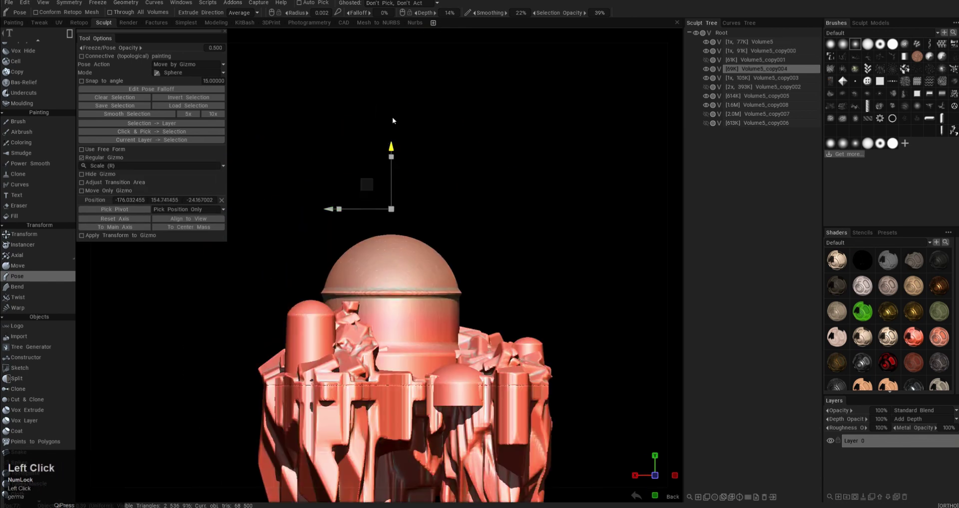
key("Return")
left_click_drag(357, 90, 420, 304, "alt")
left_click_drag(395, 215, 424, 279, "alt")
middle_click_drag(425, 280, 430, 240, "alt")
Step: Fill and soften the gaps between the rubble blocks on the base plate around the tower with the voxel Fill brush
key("h")
right_click_drag(430, 239, 449, 270, "alt")
left_click_drag(420, 250, 459, 284)
left_click_drag(529, 272, 456, 250, "alt")
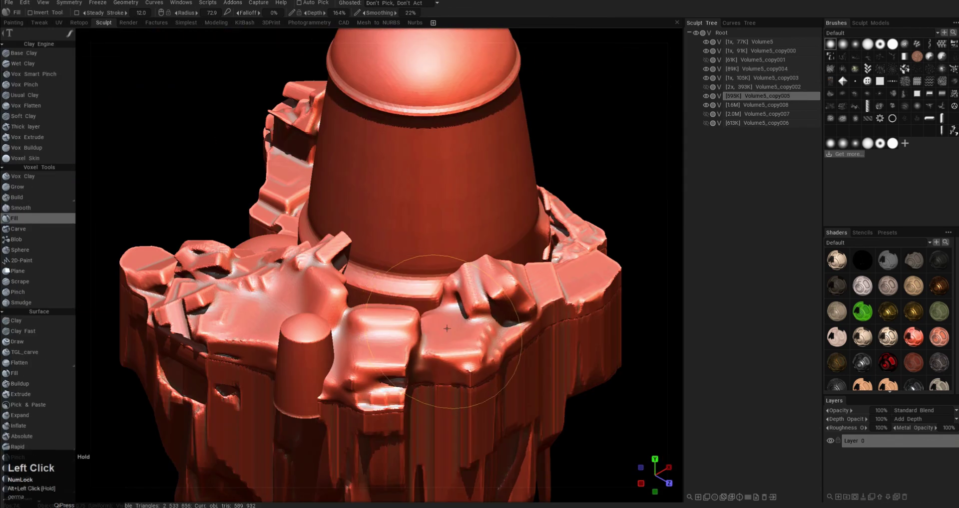
left_click_drag(456, 330, 425, 319)
left_click_drag(424, 319, 499, 360, "alt")
right_click_drag(499, 359, 473, 366, "alt")
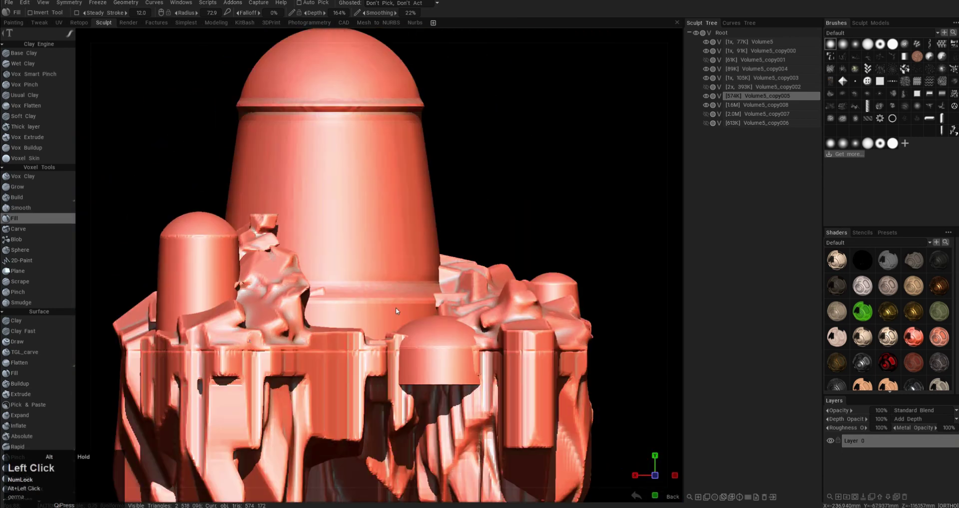
Step: Turn the small front dome on its side and set it against the foot of the tower
key("h")
left_click_drag(395, 308, 379, 344, "alt")
scroll(378, 344, "down", 5)
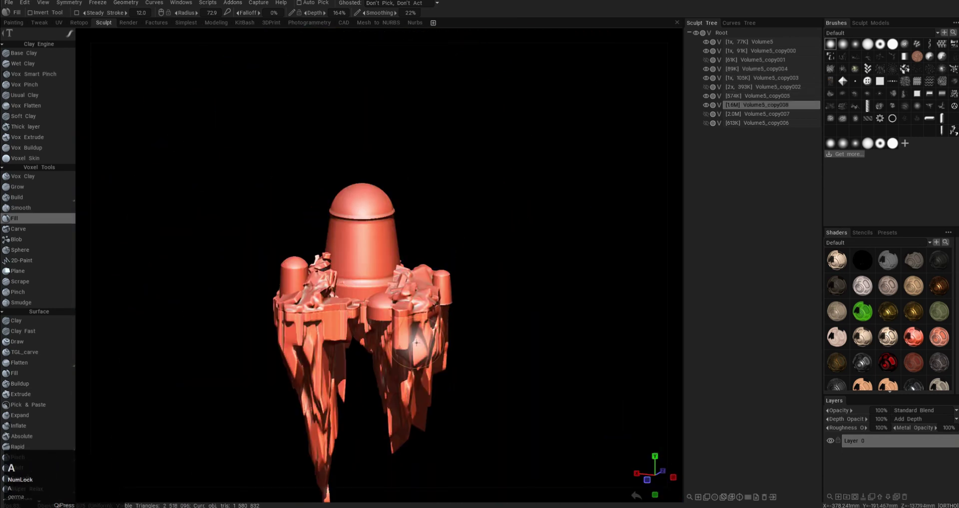
key("w")
key("e")
left_click_drag(439, 389, 454, 326, "alt")
right_click_drag(454, 326, 433, 258, "alt")
key("h")
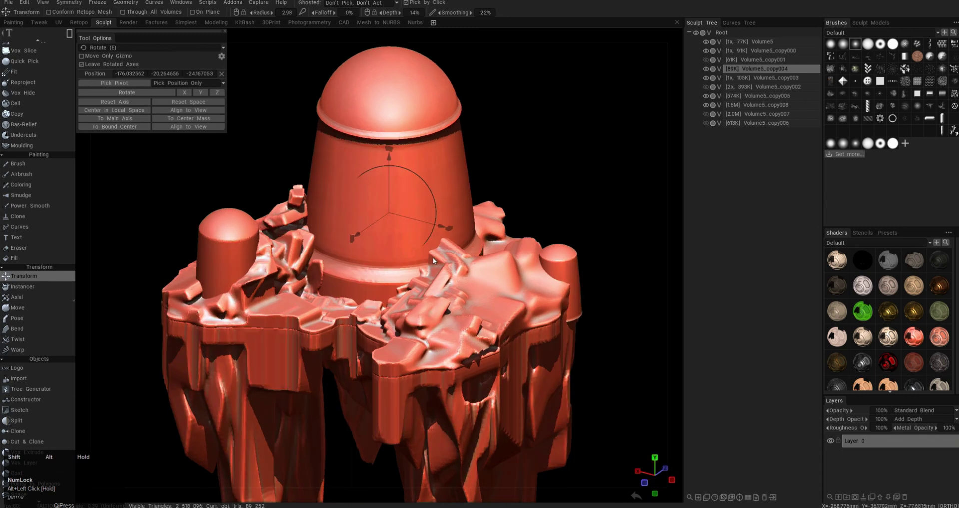
key("h")
Step: Fill and soften the stepped surfaces of the hanging rock Volume5_copy008 with the voxel Fill brush
right_click_drag(300, 240, 339, 240, "alt")
right_click_drag(489, 276, 460, 276, "alt")
key("h")
key("a")
left_click_drag(460, 275, 482, 310, "alt")
mouse_move(482, 270)
left_mouse_down()
mouse_move(367, 224)
mouse_move(394, 174)
left_mouse_up()
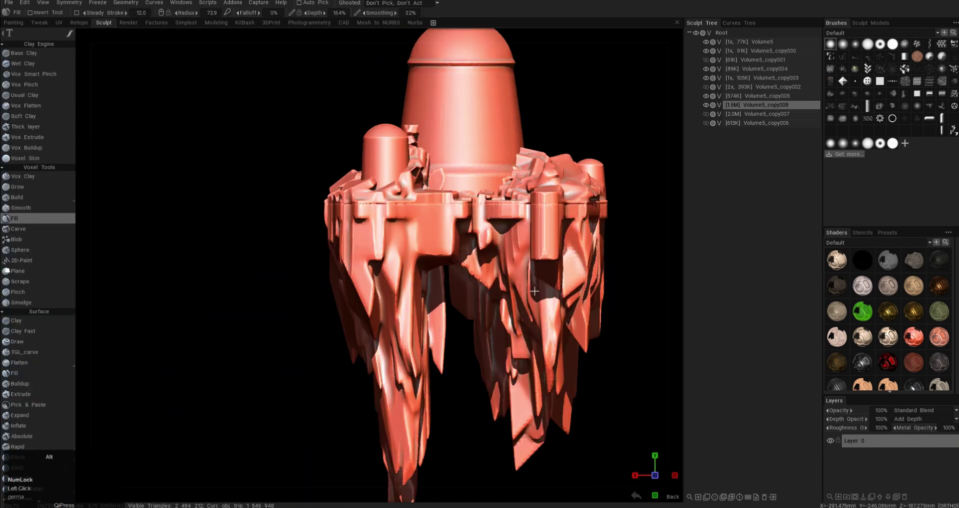
right_click_drag(395, 175, 450, 145, "alt")
middle_click_drag(450, 145, 408, 240, "alt")
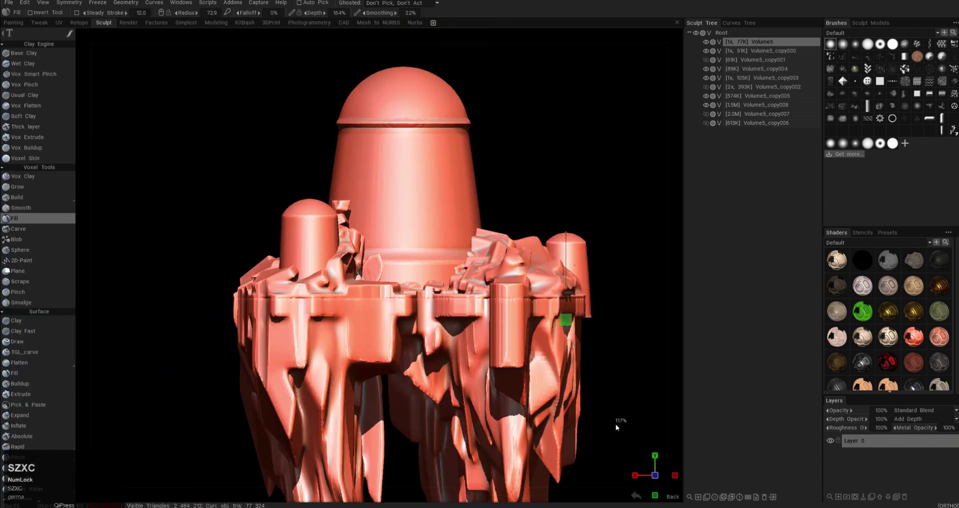
Step: Trim the dome off the small rear tower with Vox Hide, leaving a flat-topped cylinder
key("space")
left_click(606, 215)
left_click_drag(514, 125, 595, 205)
left_click_drag(595, 206, 565, 213, "alt")
right_click_drag(565, 212, 533, 212, "alt")
key("ctrl+z")
left_click_drag(533, 217, 452, 218, "alt")
key("F12")
right_click_drag(452, 217, 472, 220, "alt")
left_click_drag(427, 233, 434, 235, "alt")
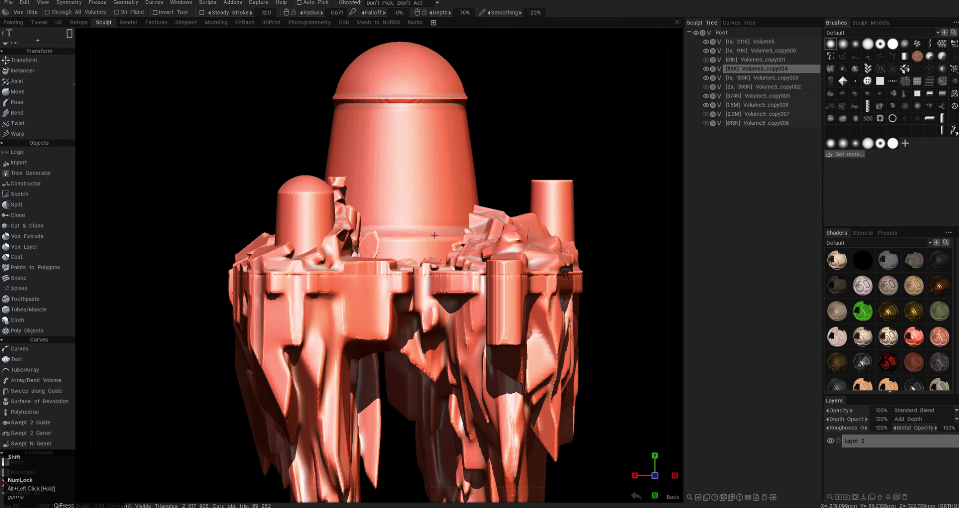
Step: Try to pull a block out of the main tower's foot with a rectangular Pose selection
key("p")
middle_click_drag(315, 211, 327, 244, "alt")
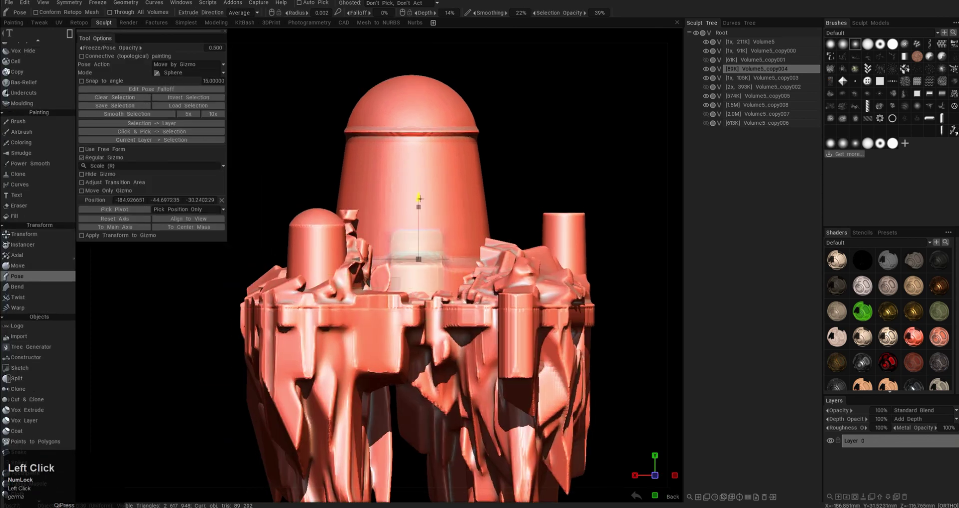
left_click_drag(388, 241, 471, 274)
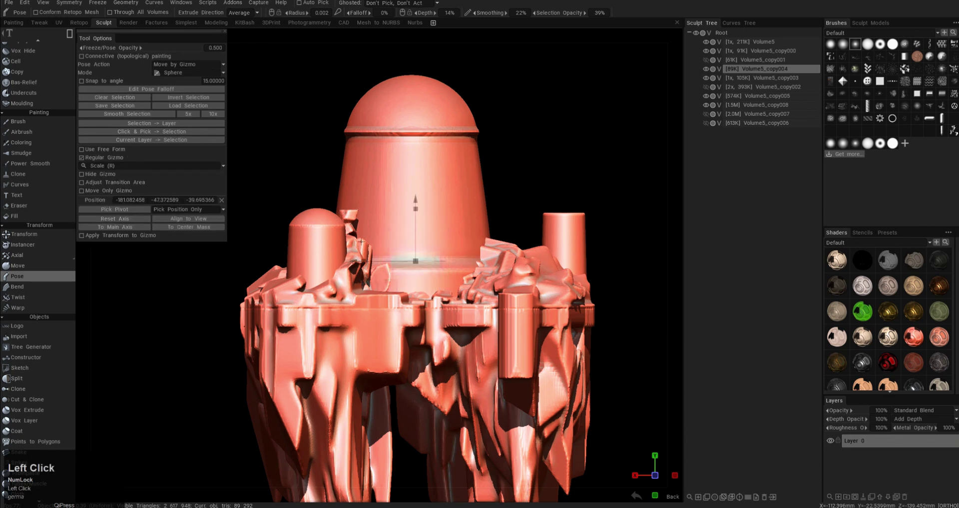
left_click_drag(415, 84, 415, 92)
left_click_drag(415, 92, 435, 120, "alt")
key("ctrl+d")
mouse_move(434, 199)
left_mouse_down("alt")
mouse_move(500, 250)
mouse_move(413, 199)
mouse_move(424, 210)
left_mouse_up("alt")
scroll(440, 214, "up", 4)
key("ctrl+f")
scroll(429, 213, "down", 4)
key("ctrl+z")
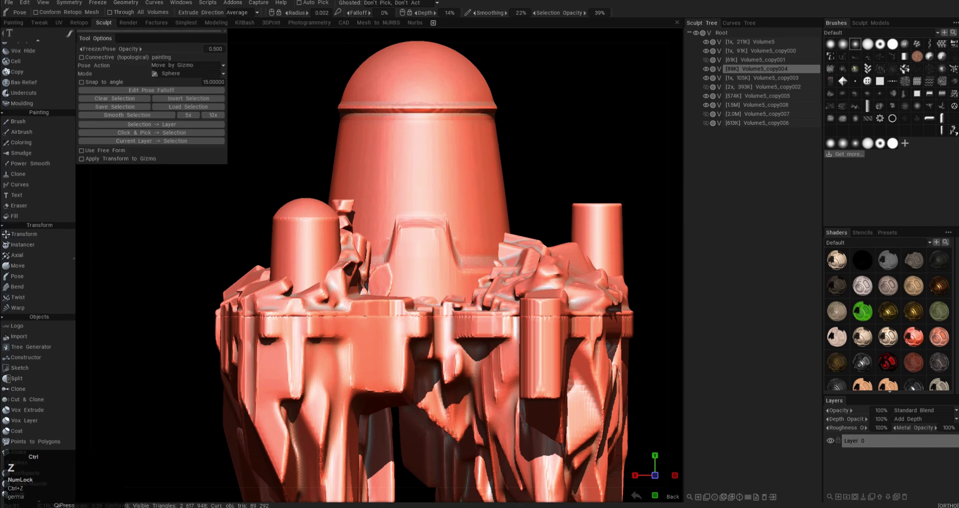
Step: Try to build a rectangular block at the main tower's foot with the voxel Blob brush
key("ctrl+b")
right_click(447, 242)
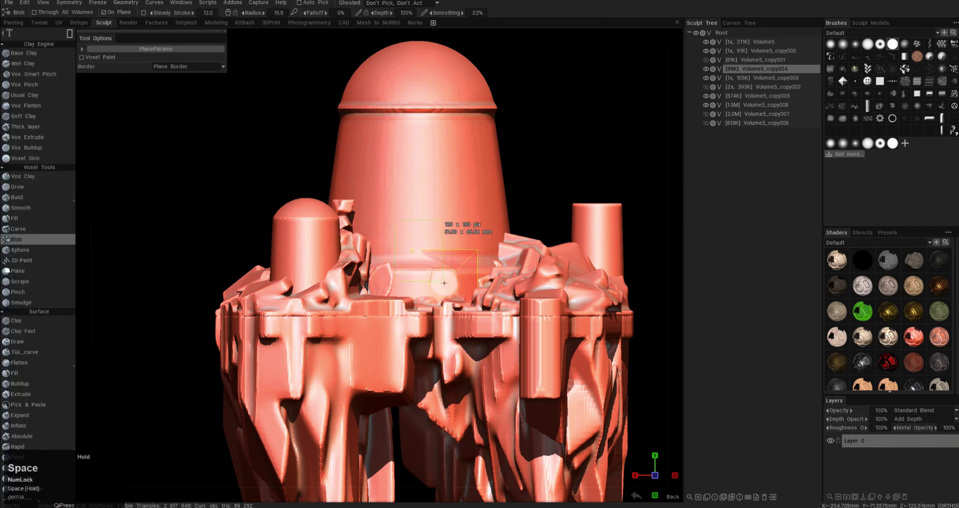
left_click_drag(444, 283, 478, 311)
key("ctrl+z")
mouse_move(478, 312)
left_mouse_down("alt")
mouse_move(460, 261)
mouse_move(503, 247)
mouse_move(450, 263)
left_mouse_up("alt")
key("e")
left_click(444, 263)
left_click_drag(407, 242, 457, 331)
mouse_move(456, 330)
left_mouse_down("alt")
mouse_move(420, 291)
mouse_move(417, 265)
left_mouse_up("alt")
key("ctrl+z")
Step: Try an upright rectangular Blob block as an entrance at the tower's foot, and undo it
left_click_drag(415, 254, 448, 323)
mouse_move(449, 322)
left_mouse_down("alt")
mouse_move(392, 302)
mouse_move(373, 320)
mouse_move(400, 279)
left_mouse_up("alt")
right_click_drag(400, 280, 425, 263, "alt")
left_click_drag(425, 262, 390, 340, "alt")
middle_click_drag(389, 340, 374, 310, "alt")
left_click_drag(375, 310, 380, 237, "alt")
key("ctrl+z")
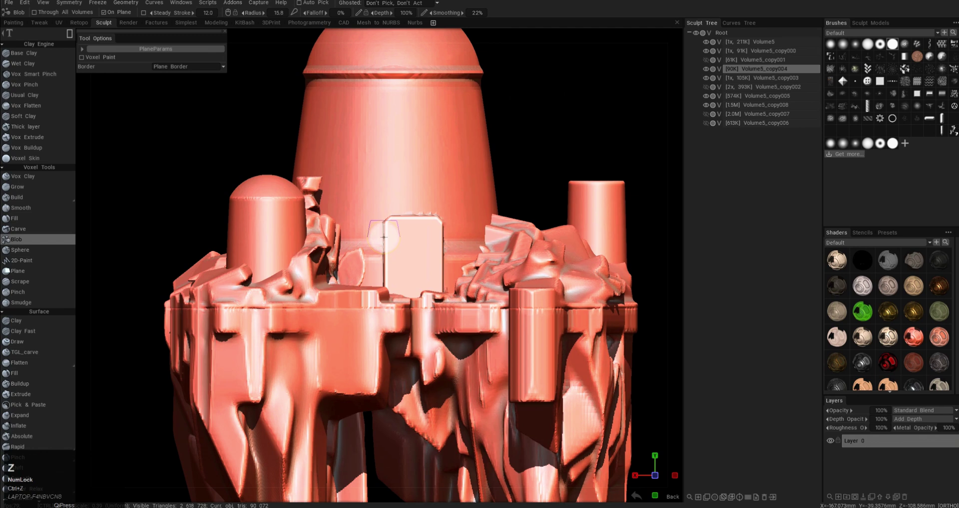
left_click_drag(425, 161, 440, 175, "alt")
right_click_drag(440, 175, 409, 165, "alt")
left_click_drag(409, 165, 402, 200, "alt")
middle_click_drag(402, 200, 400, 219, "alt")
key("ctrl+z")
left_click_drag(432, 188, 479, 202, "alt")
Step: Try to hollow the main tower Volume5_copy004 with Extract Shell
right_click(738, 69)
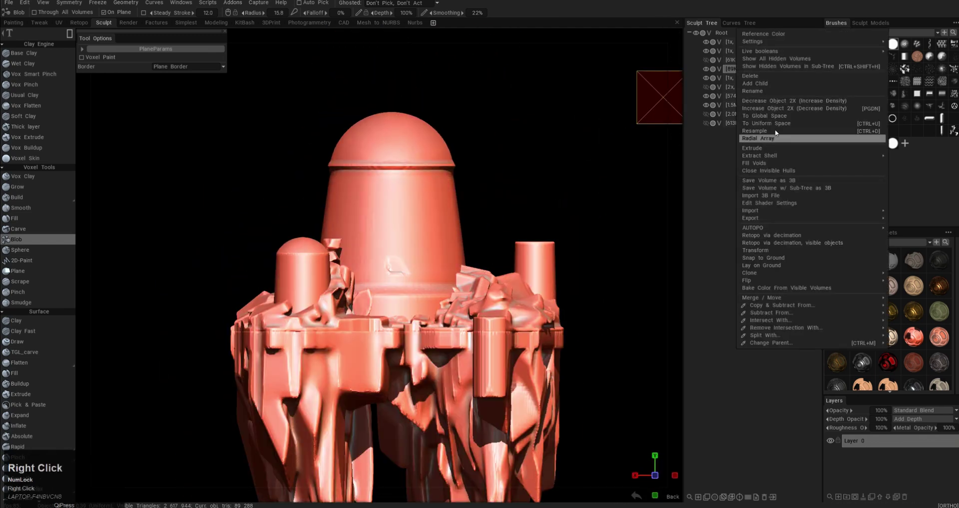
left_click(776, 158)
left_click(324, 284)
mouse_move(433, 272)
left_mouse_down("alt")
mouse_move(337, 282)
mouse_move(415, 270)
left_mouse_up("alt")
right_click_drag(414, 269, 450, 273, "alt")
key("ctrl+z")
Step: Try another wall thickness for the main tower's shell and test it with a Blob cut
right_click(738, 70)
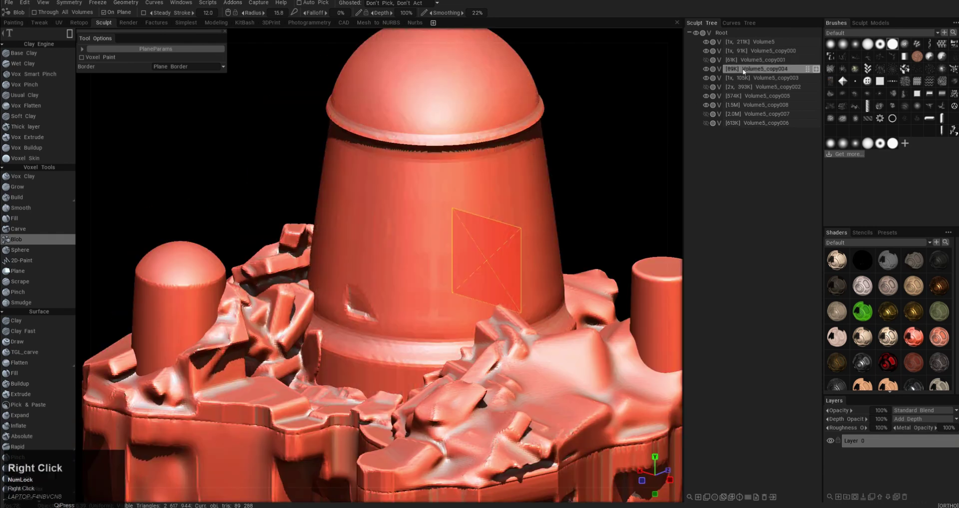
left_click(731, 157)
left_click(463, 270)
type("2")
left_click(324, 285)
left_click_drag(399, 270, 469, 285, "alt+shift")
left_click(418, 237, "ctrl")
key("ctrl+z")
key("ctrl+z")
Step: Hollow the main tower Volume5_copy004 into a walled shell with Extract Shell
right_click(738, 70)
left_click(764, 155)
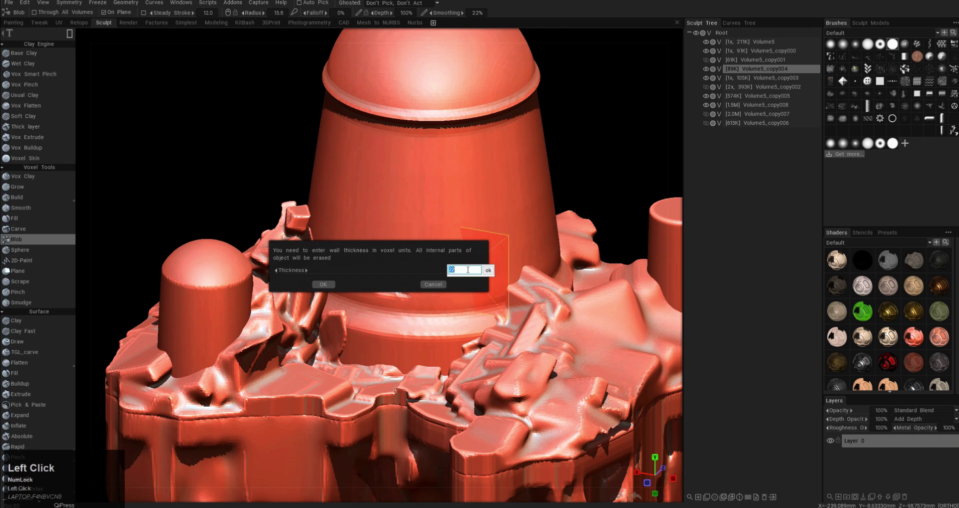
left_click(419, 235, "ctrl")
left_click_drag(422, 245, 407, 208, "alt")
key("ctrl+z")
Step: Try carving a narrow vertical slit through the main tower's front wall with the inverted Blob brush
left_click_drag(402, 170, 402, 260, "ctrl")
left_click_drag(402, 260, 404, 278, "alt")
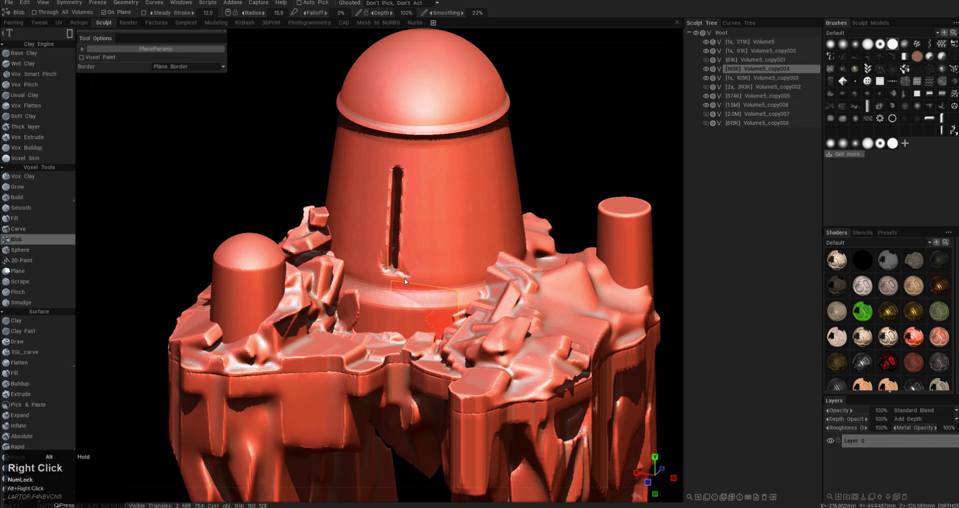
right_click_drag(404, 277, 469, 242, "alt")
key("e")
left_click(495, 243)
left_click_drag(373, 202, 349, 246, "ctrl")
key("ctrl+z")
right_click_drag(349, 246, 436, 248, "alt")
key("ctrl+z")
Step: Try Vox Hide cuts on the main tower with On Plane off, and undo them along with the slit
key("space")
left_click(404, 237)
left_click_drag(389, 198, 401, 243)
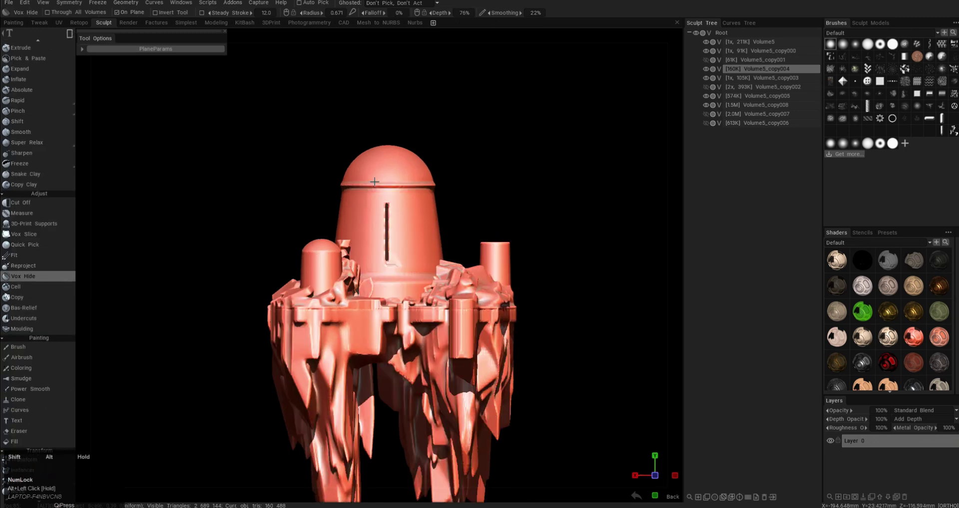
left_click_drag(375, 182, 382, 215, "alt")
key("ctrl+z")
left_click(117, 12)
left_click_drag(319, 132, 457, 187)
mouse_move(400, 200)
left_mouse_down("alt")
mouse_move(389, 249)
mouse_move(395, 204)
left_mouse_up("alt")
right_click_drag(395, 205, 409, 208, "alt")
key("ctrl+z")
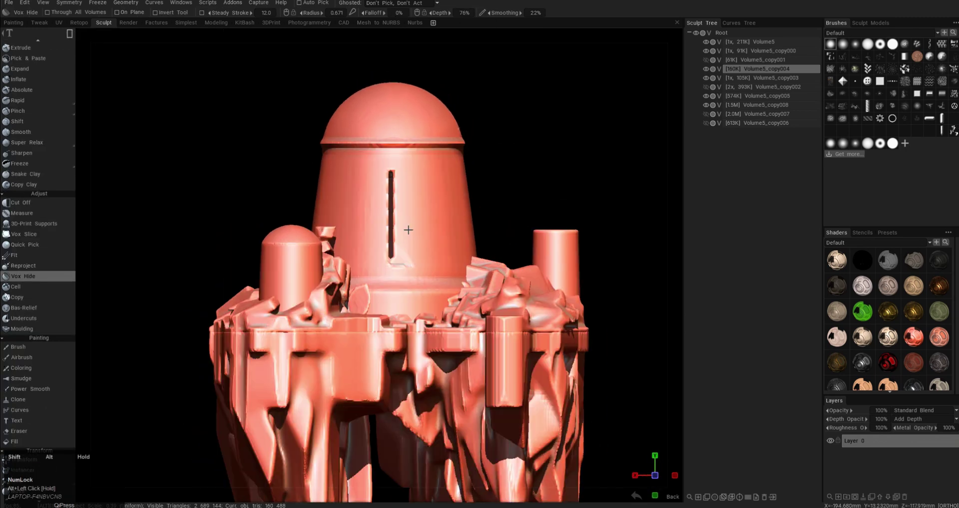
left_click_drag(170, 269, 173, 250, "alt")
key("ctrl+z")
key("ctrl+z")
key("ctrl+z")
Step: Cut an arched doorway, two upper windows and a small round hole into the main tower using Vox Hide with On Plane
left_click(117, 12)
left_click_drag(346, 166, 345, 166)
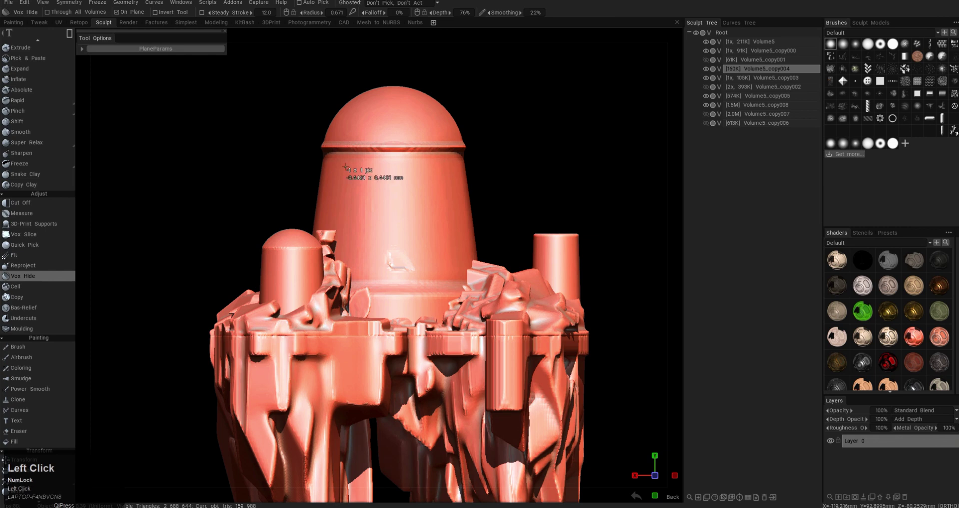
left_click_drag(382, 304, 395, 330, "alt")
mouse_move(424, 304)
left_mouse_down("alt")
mouse_move(347, 338)
mouse_move(425, 305)
left_mouse_up("alt")
Step: Hollow the small domed tower Volume5_copy000 with Extract Shell at a wall thickness of 7
left_click(769, 51)
right_click(771, 52)
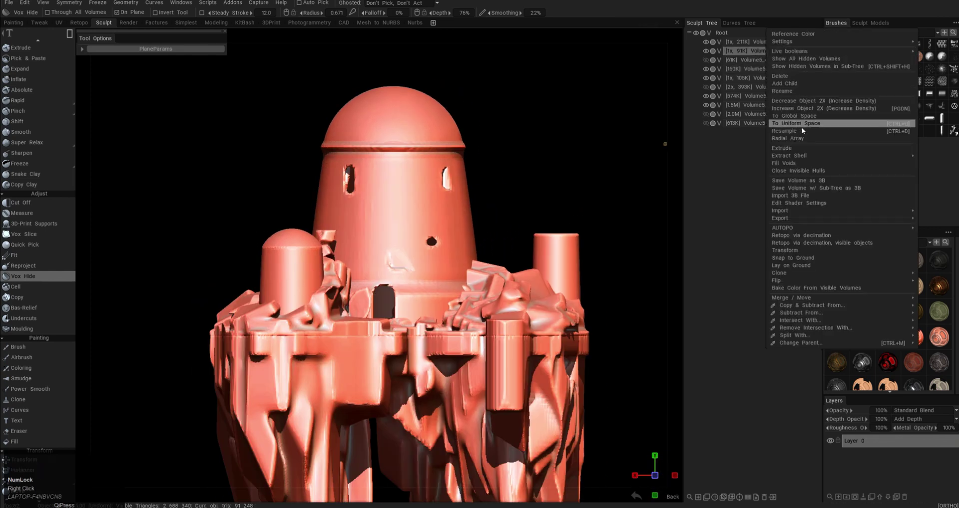
key("Escape")
key("ctrl+z")
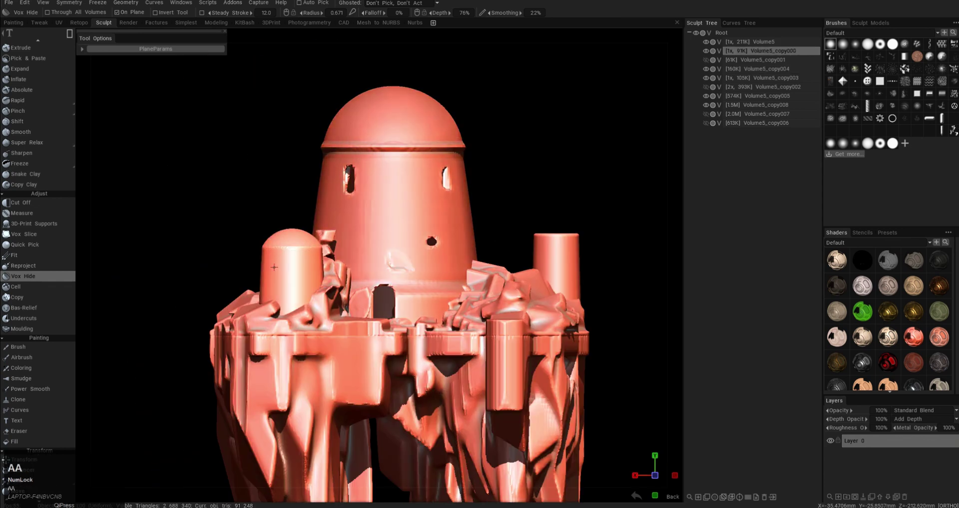
right_click(771, 51)
left_click(699, 158)
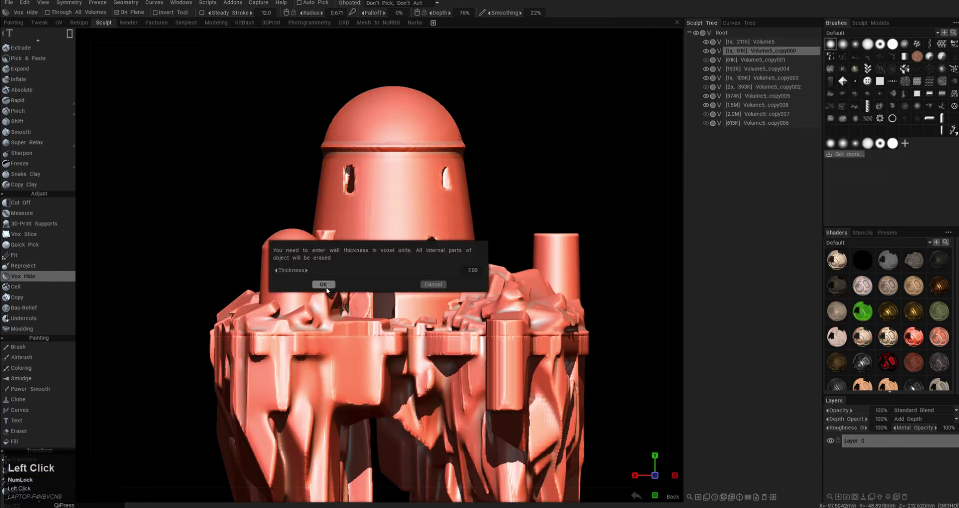
left_click(300, 259)
Step: Cut a narrow horizontal window slit into the front of the small domed tower with Vox Hide
scroll(301, 260, "up", 3)
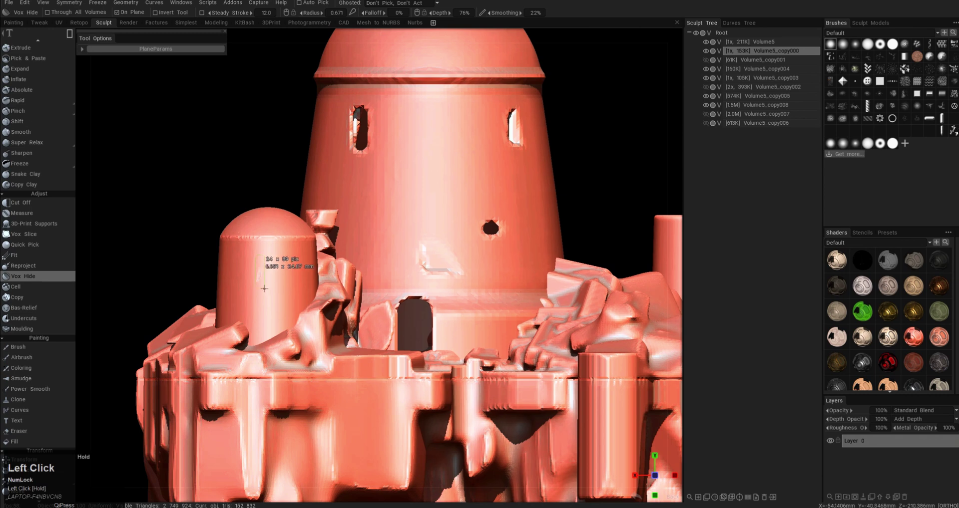
left_click_drag(309, 277, 309, 277)
left_click_drag(308, 277, 270, 295, "alt")
key("ctrl+z")
left_click_drag(289, 250, 309, 274)
left_click_drag(309, 275, 270, 295, "alt")
key("ctrl+z")
right_click_drag(349, 240, 394, 202, "alt")
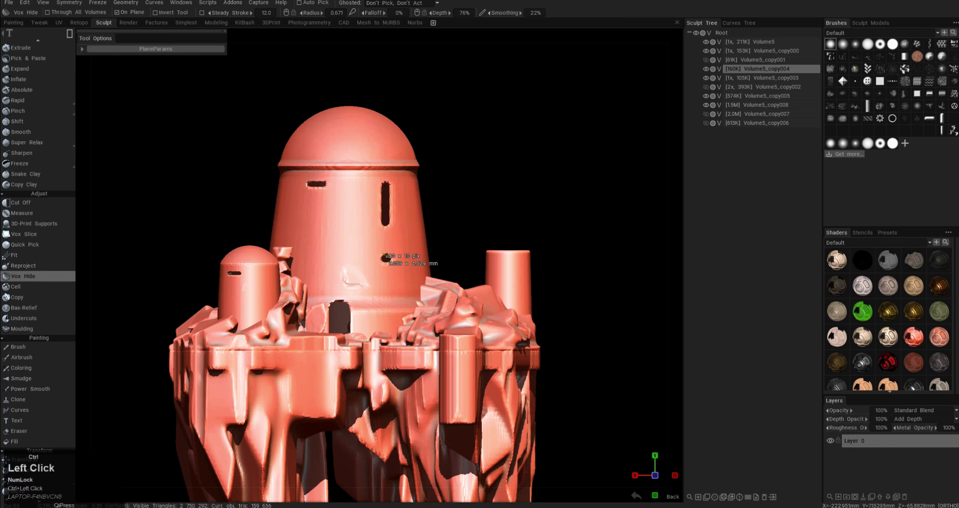
Step: Replace the main tower's large front openings with small irregular windows, and try a wide opening in its dome
left_click_drag(297, 222, 297, 229)
left_click_drag(298, 230, 340, 249, "alt")
key("ctrl+z")
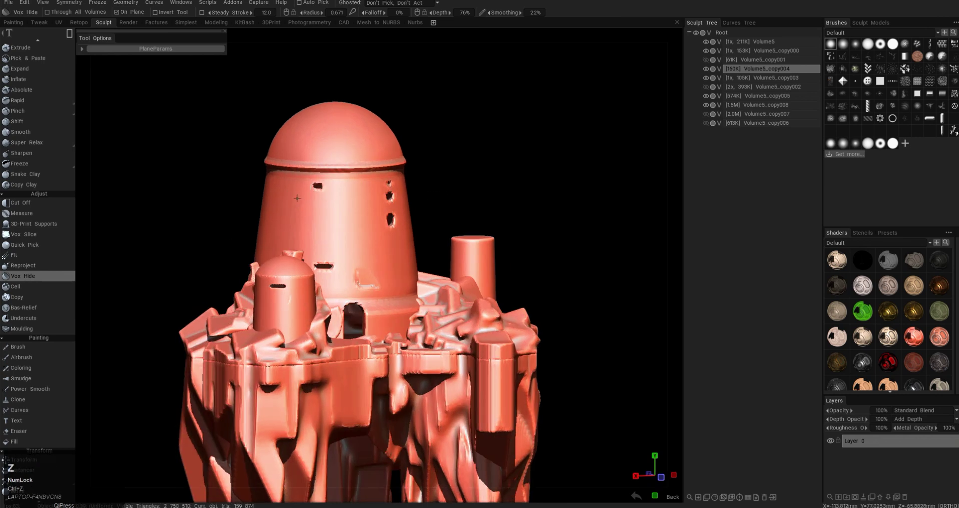
left_click_drag(288, 192, 339, 244)
key("ctrl+z")
left_click_drag(324, 128, 344, 138)
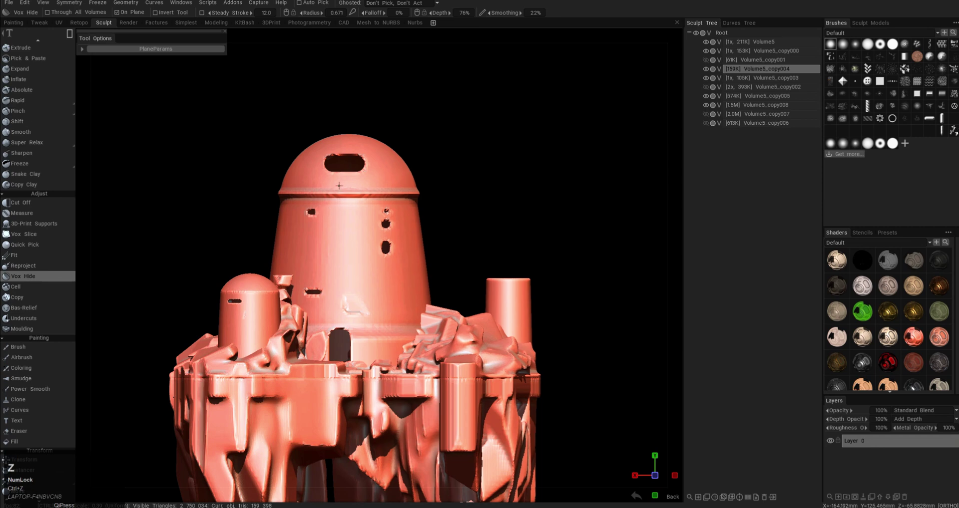
Step: Cut more small windows around the main tower's walls and a narrow vertical slit in its dome
left_click_drag(310, 205, 549, 304, "alt")
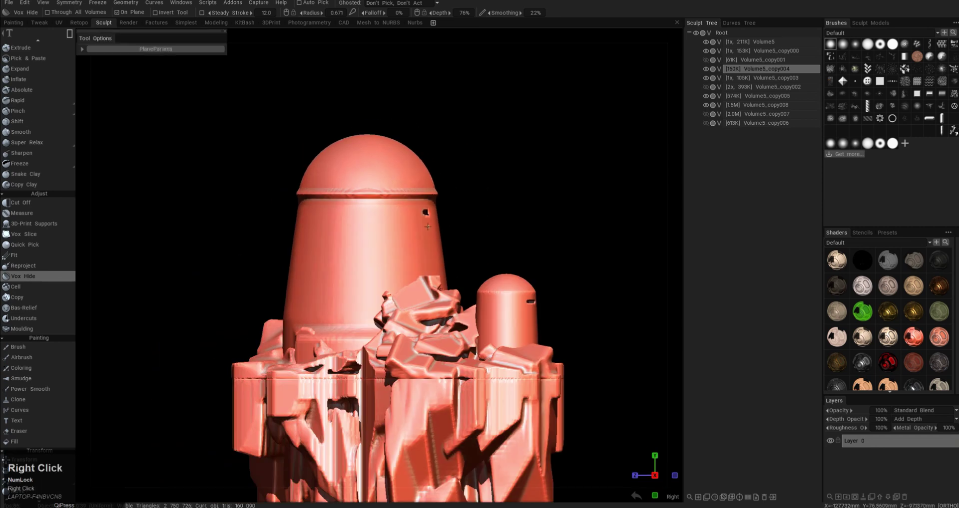
left_click_drag(352, 222, 367, 251)
left_click_drag(370, 260, 319, 265, "alt")
left_click_drag(429, 277, 448, 295)
left_click_drag(448, 296, 479, 283, "alt")
middle_click_drag(327, 304, 337, 271)
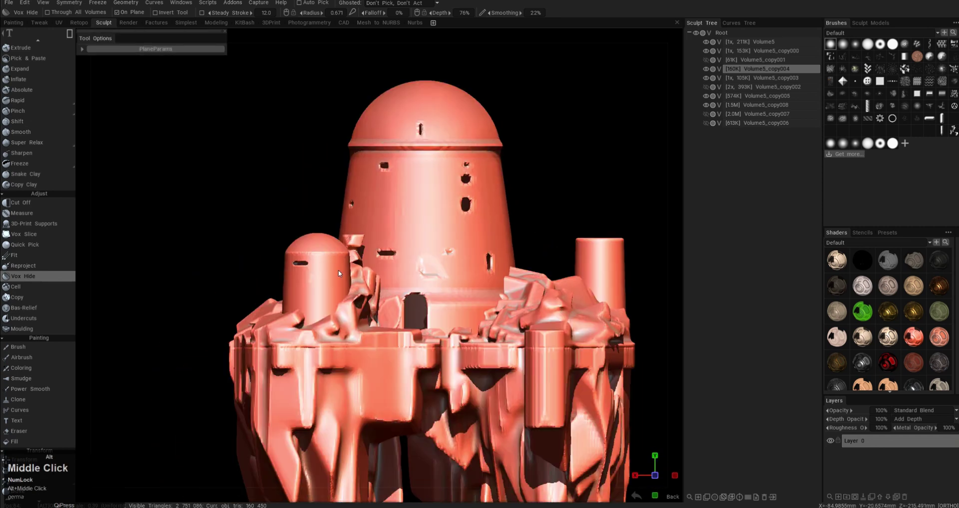
Step: Cut a small upright opening low in the small domed tower and start the Pose tool on it
scroll(338, 270, "up", 2)
key("a")
scroll(38, 250, "down", 8)
left_click(17, 276)
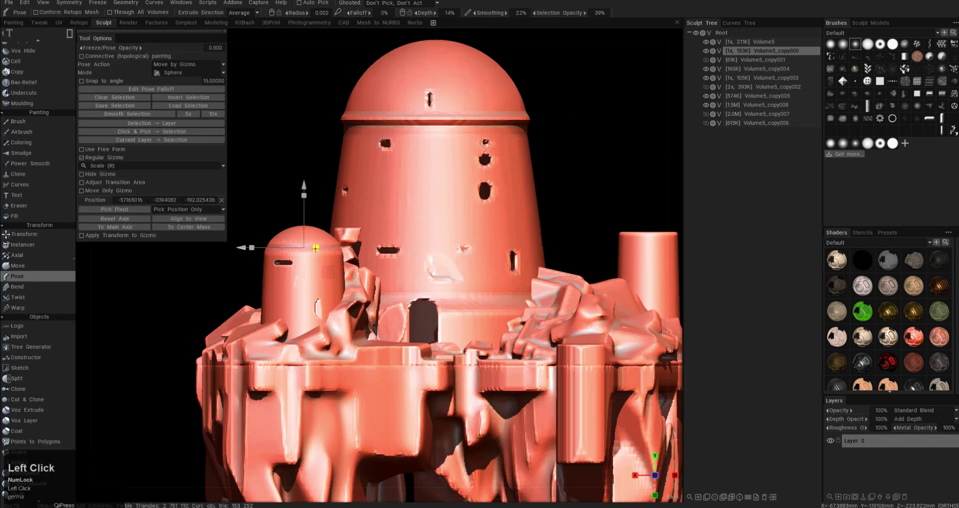
Step: Switch to the voxel Carve brush in top view and enable Radial Mirror symmetry
left_click_drag(277, 252, 359, 290, "alt")
key("s")
middle_click_drag(306, 172, 337, 217)
key("s")
key("c")
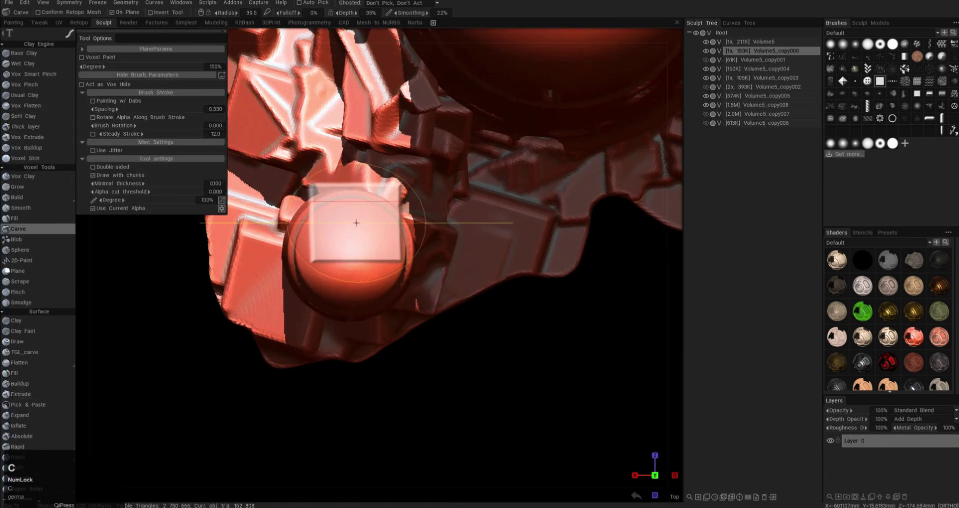
key("shift+s")
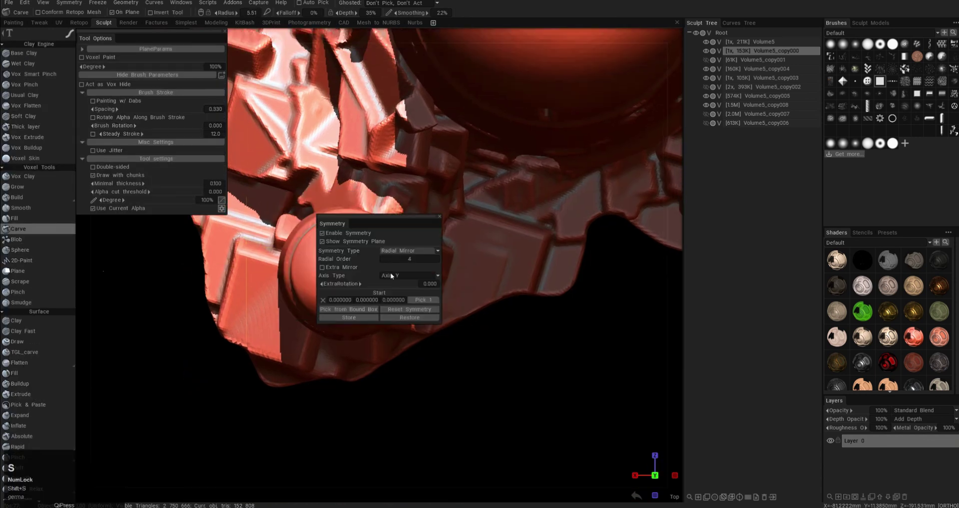
Step: Move the symmetry centre onto the small domed tower
scroll(391, 276, "down", 1)
middle_click_drag(344, 262, 315, 270)
right_click_drag(316, 270, 323, 285)
key("s")
middle_click_drag(290, 266, 268, 282)
left_click_drag(268, 281, 332, 316)
key("shift+s")
left_click(306, 358)
key("shift+s")
left_click(368, 326)
key("shift+s")
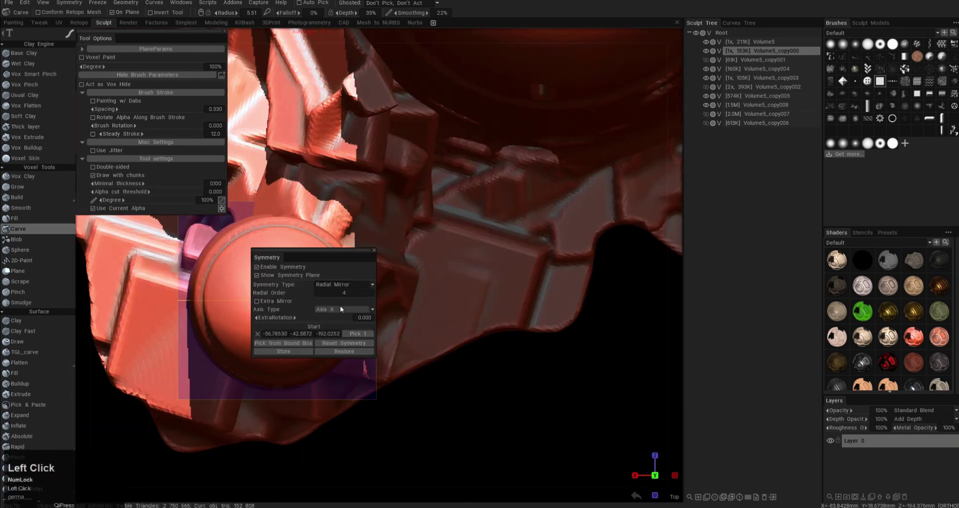
Step: Set the radial order to 8 around the small tower's vertical axis
middle_click_drag(308, 295, 295, 330, "alt")
type("8")
key("Return")
key("s")
left_click(325, 334)
left_click(324, 354)
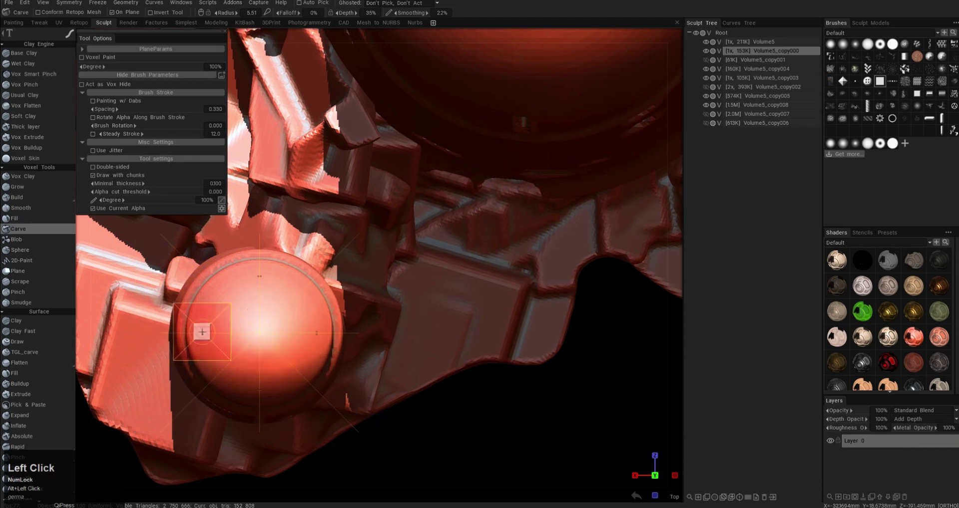
Step: Stamp evenly repeated square details around the small tower's dome rim with the radially mirrored Carve brush
left_click_drag(260, 356, 257, 336, "alt")
right_click_drag(256, 336, 320, 259, "alt")
key("ctrl+alt+z")
key("ctrl+alt+z")
key("ctrl+alt+z")
key("ctrl+alt+z")
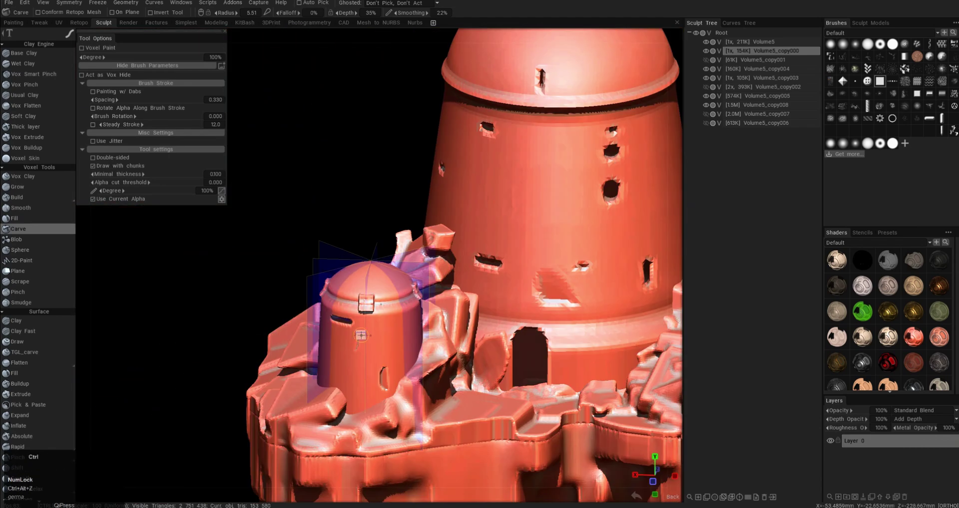
key("ctrl+alt+z")
key("ctrl+alt+z")
Step: Undo the latest radially mirrored stamp on the small domed tower
right_click_drag(360, 336, 372, 305, "alt")
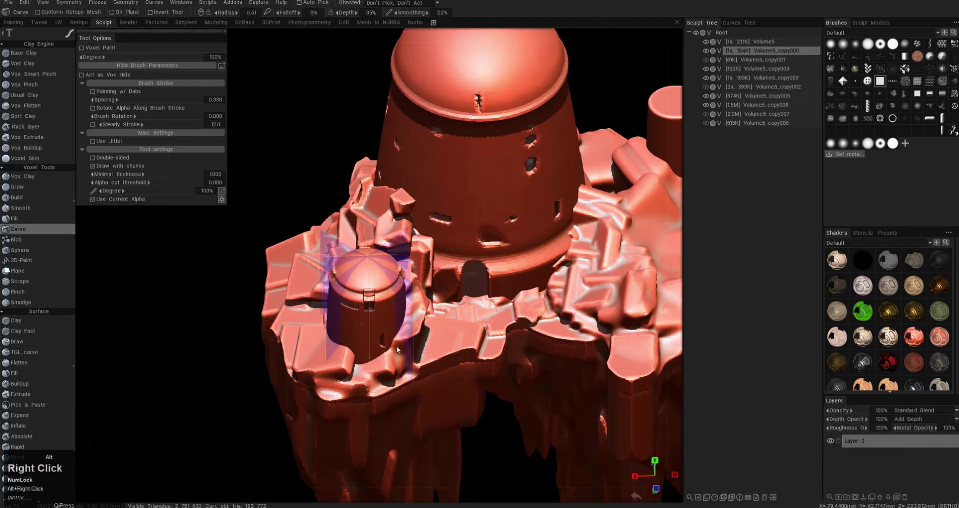
left_click_drag(372, 304, 380, 284, "alt")
right_click_drag(379, 285, 393, 315, "alt")
key("ctrl+z")
key("F12")
left_click_drag(390, 348, 380, 344, "alt")
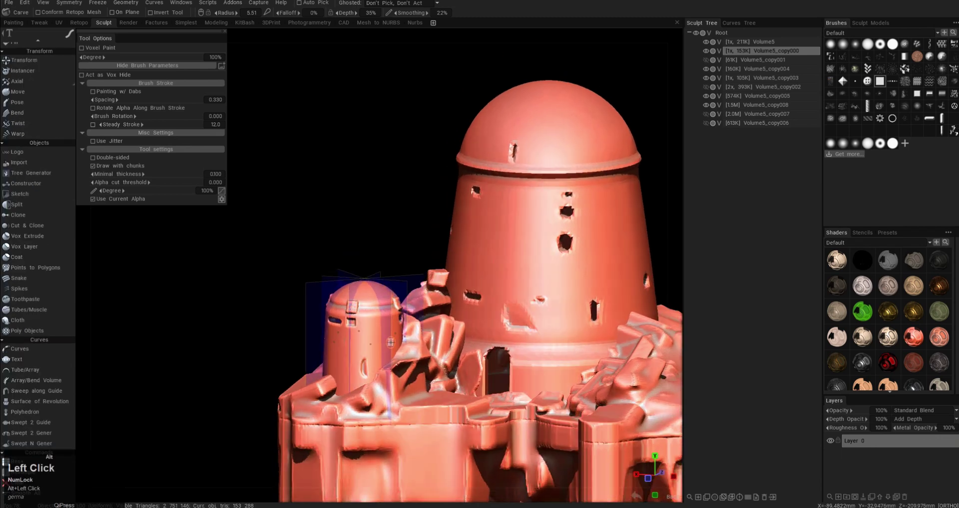
Step: Stamp further radially repeated block details around the small domed tower's rim with the Carve brush, undoing misplaced stamps
right_click_drag(380, 344, 394, 362, "alt")
left_click_drag(395, 362, 414, 368, "alt")
right_click_drag(413, 367, 452, 309, "alt")
key("F12")
left_click(456, 289)
mouse_move(452, 310)
left_mouse_down("alt")
mouse_move(456, 289)
mouse_move(436, 300)
mouse_move(449, 316)
left_mouse_up("alt")
left_click(435, 273)
right_click_drag(449, 315, 422, 296, "alt")
left_click_drag(422, 295, 419, 320, "alt")
right_click_drag(418, 319, 417, 302, "alt")
left_click(354, 238)
mouse_move(354, 239)
left_mouse_down("alt")
mouse_move(359, 212)
mouse_move(367, 250)
mouse_move(370, 240)
left_mouse_up("alt")
key("ctrl+z")
left_click(365, 250)
key("ctrl+z")
Step: Pick the flat-topped tower and centre a Radial Mirror symmetry of order 4 around its vertical axis
right_click_drag(370, 241, 319, 280, "alt")
middle_click_drag(320, 280, 310, 289, "alt")
key("h")
left_click_drag(309, 289, 320, 199, "alt")
right_click_drag(350, 225, 390, 267, "alt")
left_click(452, 311)
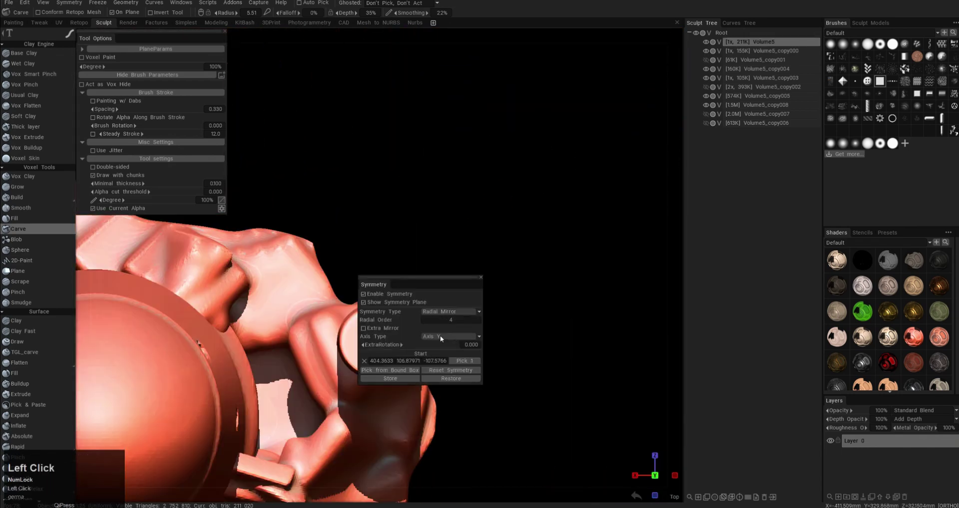
key("s")
left_click(391, 353)
Step: Stamp a ring of battlement blocks around the flat-topped tower's rim with the radially mirrored Carve brush
left_click_drag(431, 261, 560, 245)
left_click(321, 295)
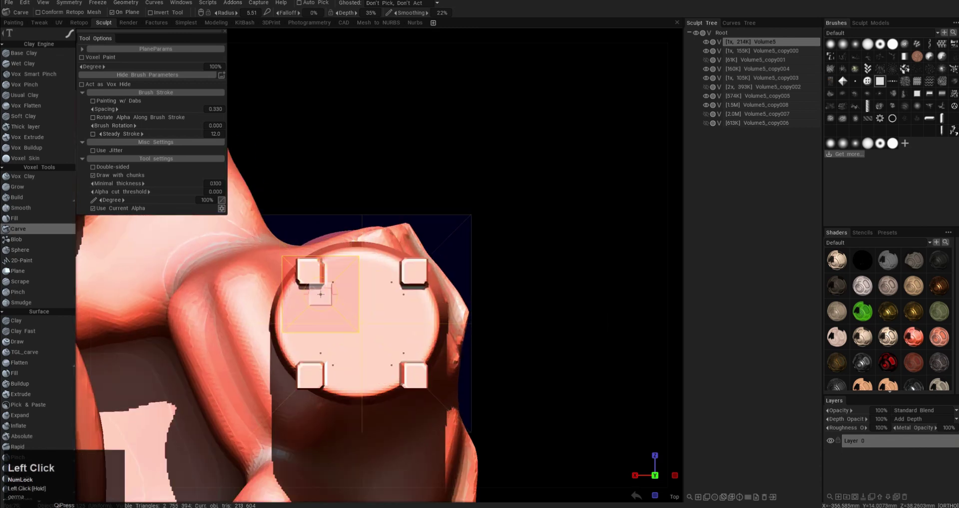
left_click(395, 301)
right_click_drag(396, 302, 329, 300, "alt")
left_click_drag(329, 299, 419, 300, "alt")
mouse_move(420, 300)
right_mouse_down("alt")
mouse_move(428, 307)
mouse_move(465, 294)
right_mouse_up("alt")
Step: Select the large domed tower's volume and set up Radial Symmetry of order 12 around axis Y
left_click(777, 69)
left_click_drag(458, 244, 417, 280, "alt")
mouse_move(417, 279)
middle_mouse_down("alt")
mouse_move(431, 228)
mouse_move(384, 272)
middle_mouse_up("alt")
key("Return")
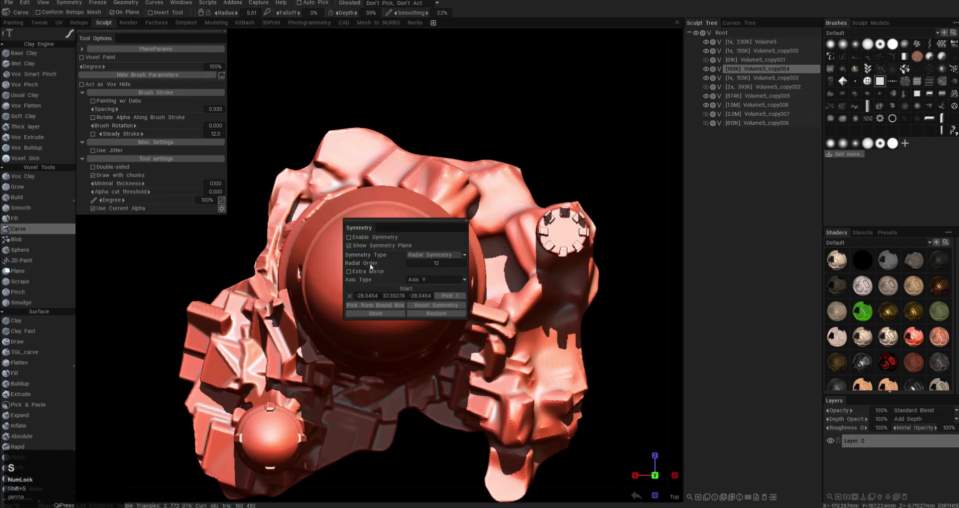
middle_click_drag(357, 238, 351, 254, "alt")
key("s")
middle_click_drag(423, 269, 432, 364, "alt")
left_click(706, 69)
left_click(706, 69, "alt")
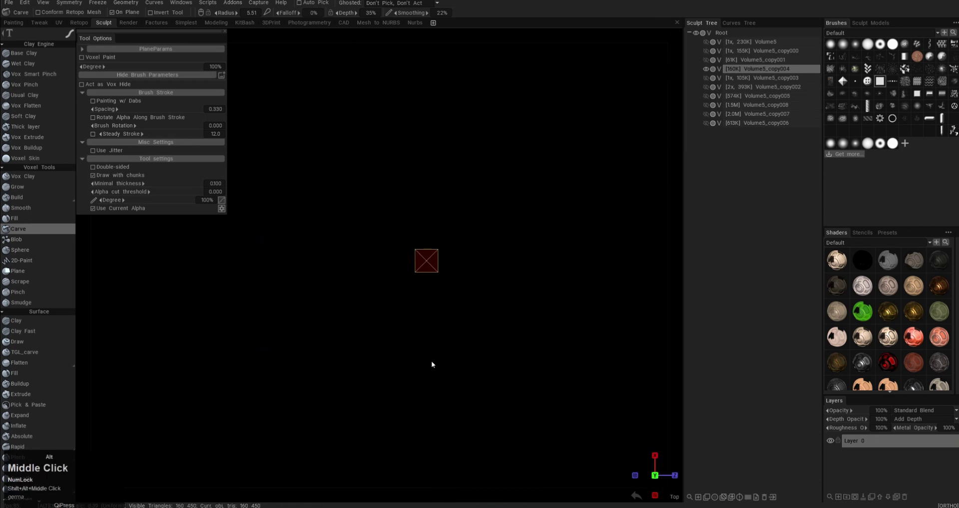
Step: Stamp evenly repeated vertical bars around the large tower's dome rim with the radially symmetric Carve brush
left_click_drag(431, 365, 456, 209, "alt")
key("ctrl+alt+z")
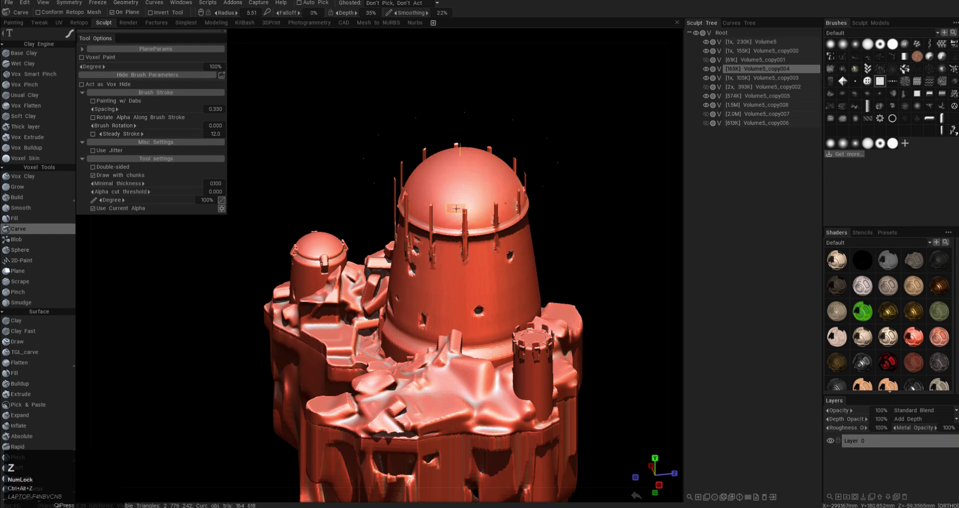
left_click_drag(449, 178, 462, 135)
right_click_drag(462, 135, 444, 210, "alt")
left_click_drag(444, 210, 440, 175, "alt")
middle_click_drag(440, 175, 439, 170, "alt")
key("ctrl+z")
left_click_drag(439, 170, 442, 155, "alt")
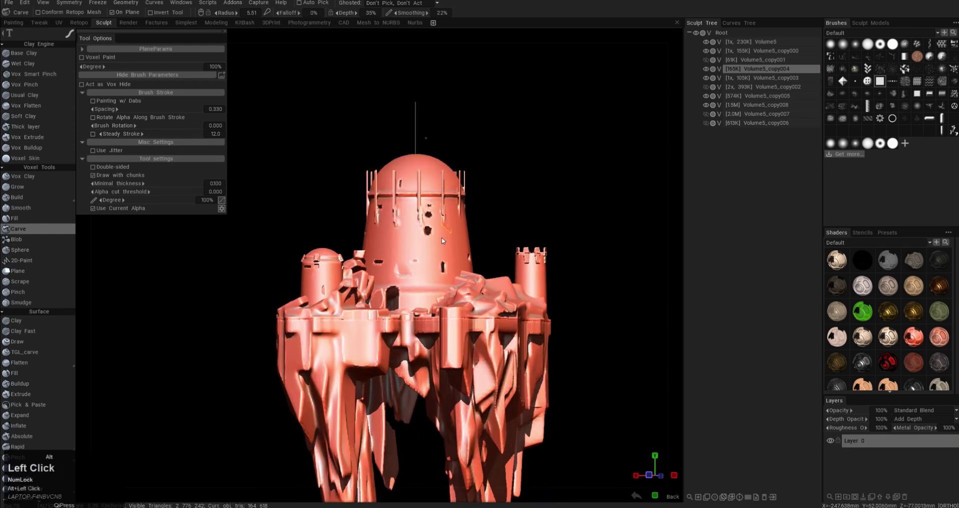
right_click_drag(442, 155, 449, 176, "alt")
right_click_drag(454, 208, 390, 250, "alt")
left_click_drag(390, 250, 394, 309, "alt")
right_click_drag(394, 309, 387, 279, "alt")
key("ctrl+z")
mouse_move(387, 280)
left_mouse_down("alt")
mouse_move(379, 234)
mouse_move(395, 264)
left_mouse_up("alt")
right_click_drag(394, 265, 418, 290, "alt")
left_click_drag(418, 290, 430, 260, "alt")
right_click_drag(430, 260, 454, 227, "alt")
Step: Pick the upper rock volume and stamp blocky rubble on the terrace in front of the large tower's doorway
key("h")
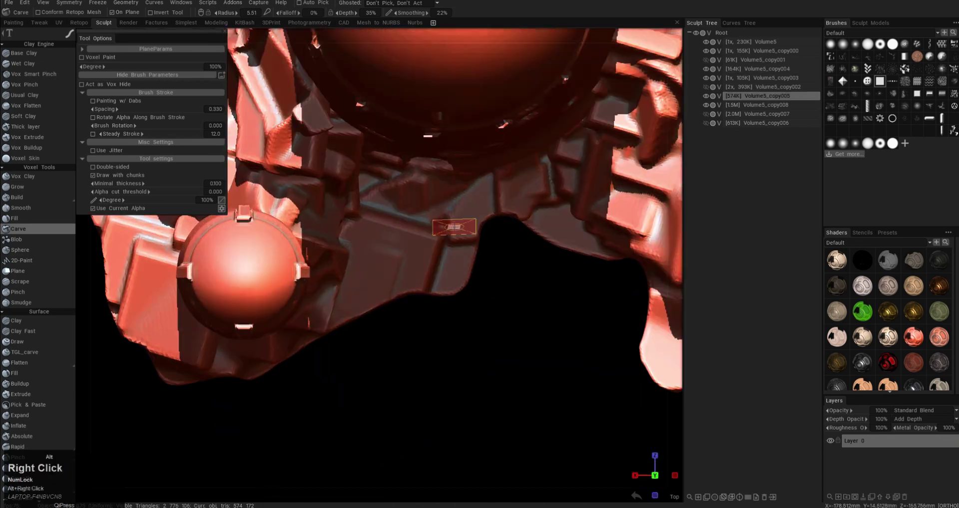
left_click_drag(454, 226, 399, 200)
left_click_drag(399, 200, 431, 192, "alt")
mouse_move(431, 191)
left_mouse_down("alt")
mouse_move(362, 186)
mouse_move(424, 201)
left_mouse_up("alt")
right_click_drag(424, 201, 394, 260, "alt")
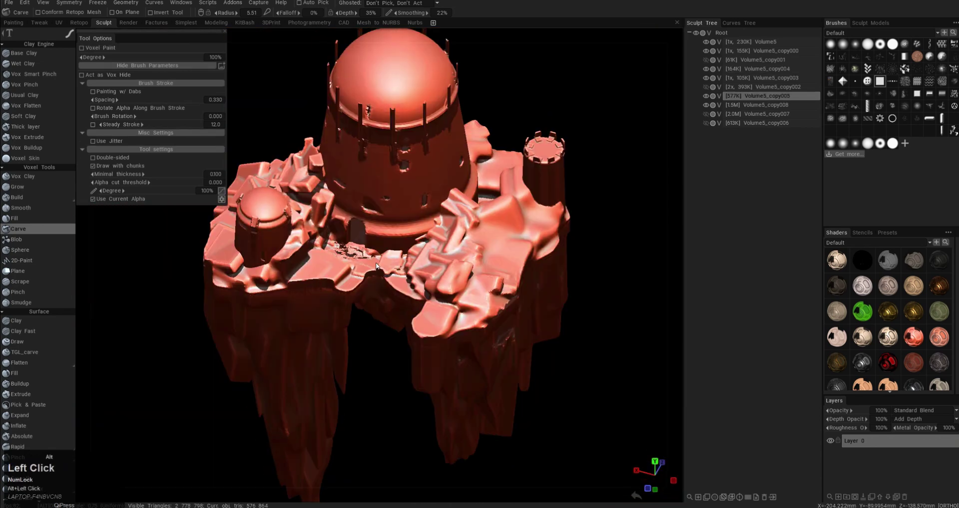
left_click_drag(395, 260, 379, 219, "alt")
right_click_drag(380, 220, 357, 224, "alt")
left_click_drag(357, 224, 355, 255, "alt")
left_click_drag(428, 288, 384, 265, "alt")
key("a")
key("ctrl+a")
right_click_drag(417, 244, 419, 243)
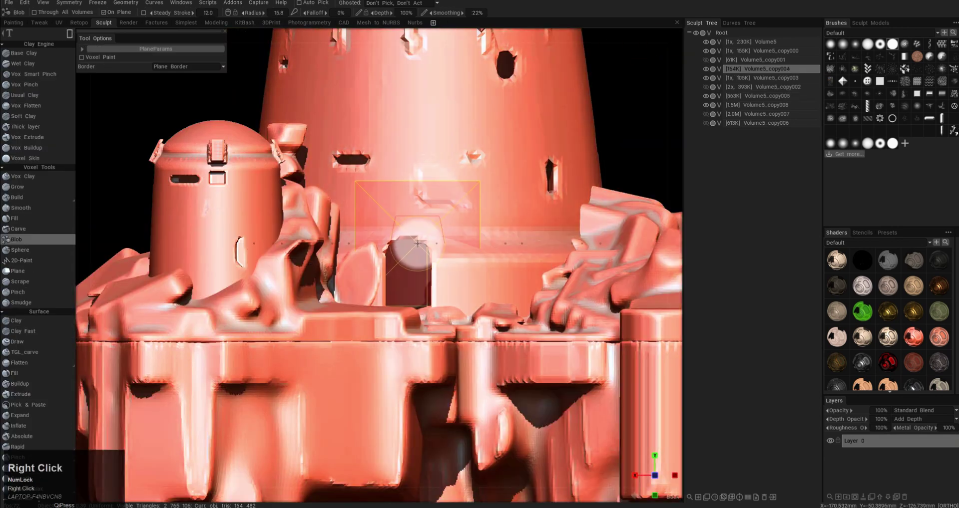
middle_click_drag(398, 272, 407, 288)
left_click_drag(407, 289, 441, 336, "alt")
key("a")
key("w")
right_click_drag(441, 336, 400, 320, "alt")
left_click_drag(399, 319, 425, 310, "alt")
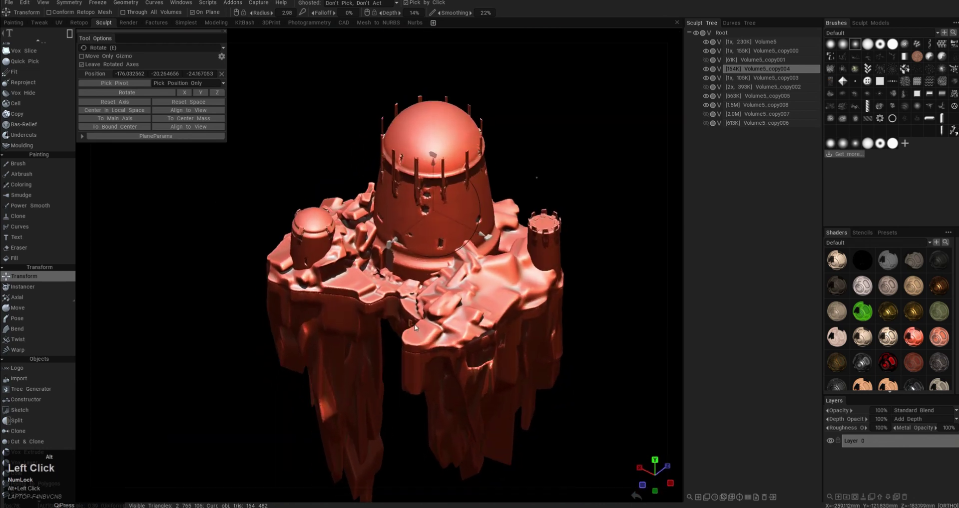
Step: Pick the lower rock volume Volume5_copy008 and merge it into the upper rock volume Volume5_copy005
right_click_drag(424, 309, 479, 304, "alt")
key("a")
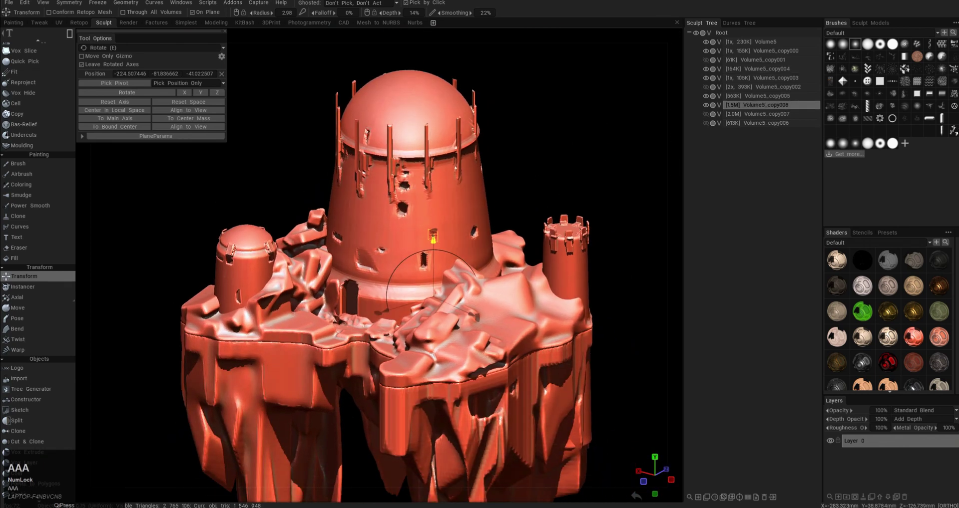
key("ctrl+d")
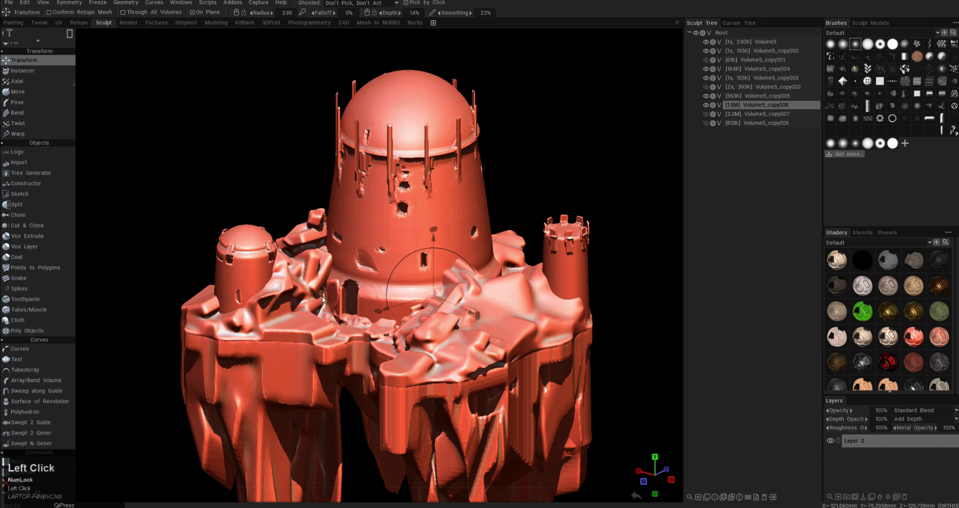
key("a")
key("a")
left_click_drag(765, 105, 764, 96, "shift")
Step: Fill the creases of the merged rock base with the voxel Fill brush
right_click_drag(449, 320, 475, 334, "alt")
key("1")
left_click_drag(475, 333, 509, 319, "alt")
right_click_drag(369, 320, 386, 316, "alt")
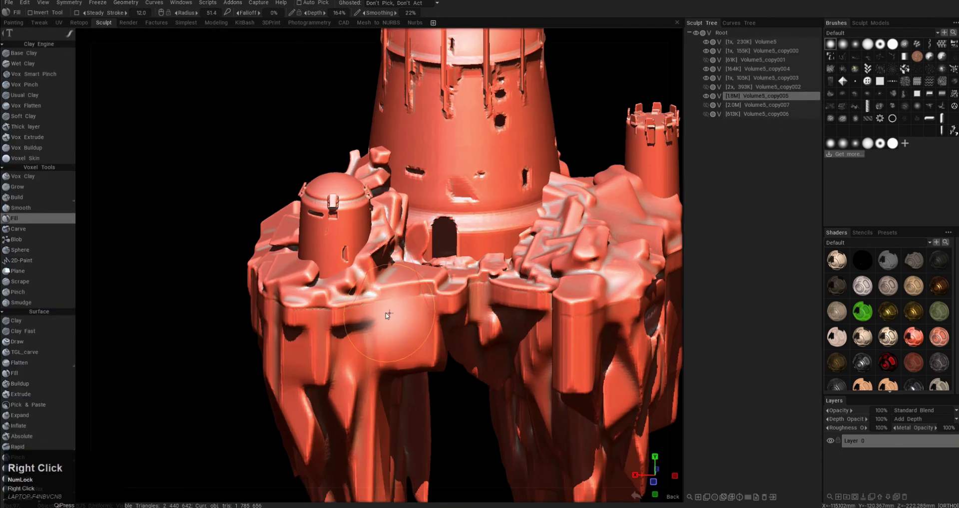
mouse_move(387, 315)
left_mouse_down("alt")
mouse_move(480, 300)
mouse_move(422, 278)
mouse_move(390, 309)
mouse_move(532, 303)
left_mouse_up("alt")
Step: Resample the merged rock base to a lower polygon count and smooth the rock beside the small domed tower
key("ctrl+d")
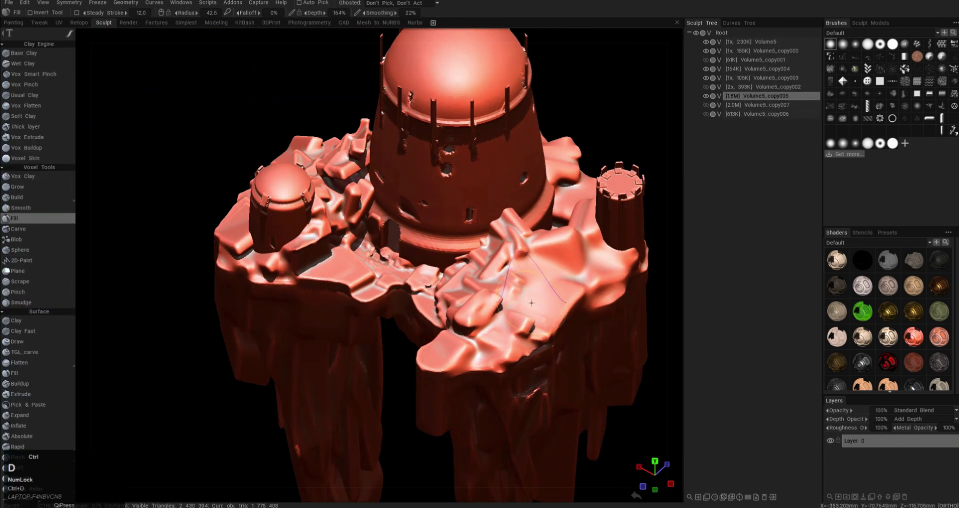
left_click(322, 296)
left_click_drag(350, 295, 369, 244, "alt")
middle_click_drag(370, 245, 395, 219, "alt")
left_click_drag(394, 220, 459, 304, "alt")
right_click_drag(459, 305, 475, 335, "alt")
left_click_drag(474, 334, 465, 285, "alt")
left_click_drag(465, 284, 472, 298, "shift")
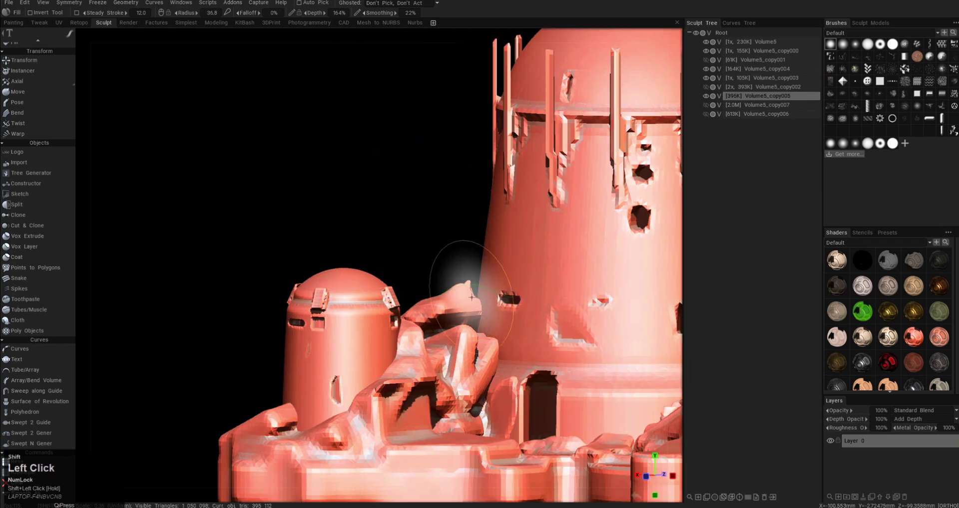
right_click_drag(471, 298, 450, 339, "alt")
left_click_drag(449, 339, 449, 279, "alt")
mouse_move(450, 279)
right_mouse_down("alt")
mouse_move(475, 249)
mouse_move(449, 279)
right_mouse_up("alt")
left_click_drag(449, 279, 450, 220, "alt")
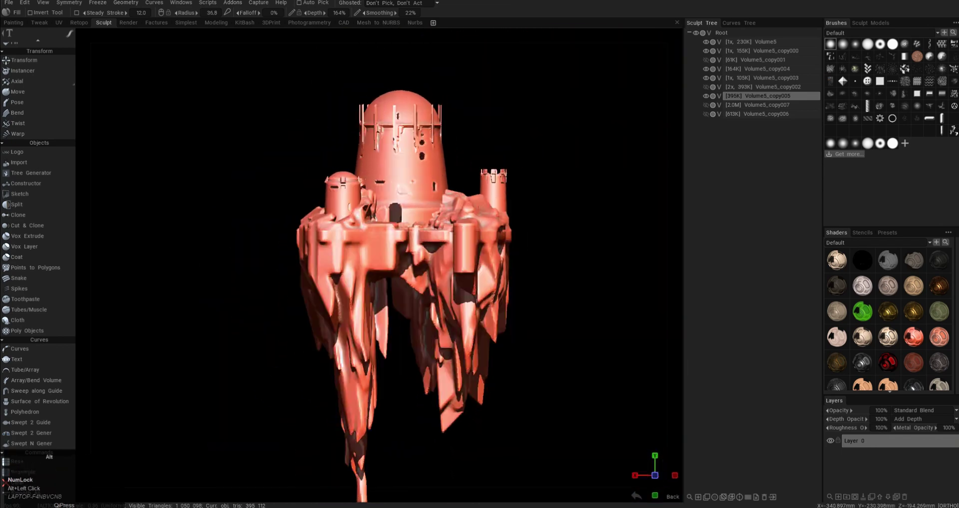
middle_click_drag(488, 299, 490, 262, "alt")
key("w")
mouse_move(427, 168)
left_mouse_down()
mouse_move(427, 131)
mouse_move(428, 150)
left_mouse_up()
key("ctrl+z")
Step: Select the hanging lower part of the rock base with the Pose tool and scale it vertically
left_click_drag(530, 250, 482, 265, "alt")
key("e")
right_click_drag(482, 264, 470, 280, "alt")
mouse_move(469, 280)
left_mouse_down("alt")
mouse_move(492, 282)
mouse_move(468, 285)
left_mouse_up("alt")
key("a")
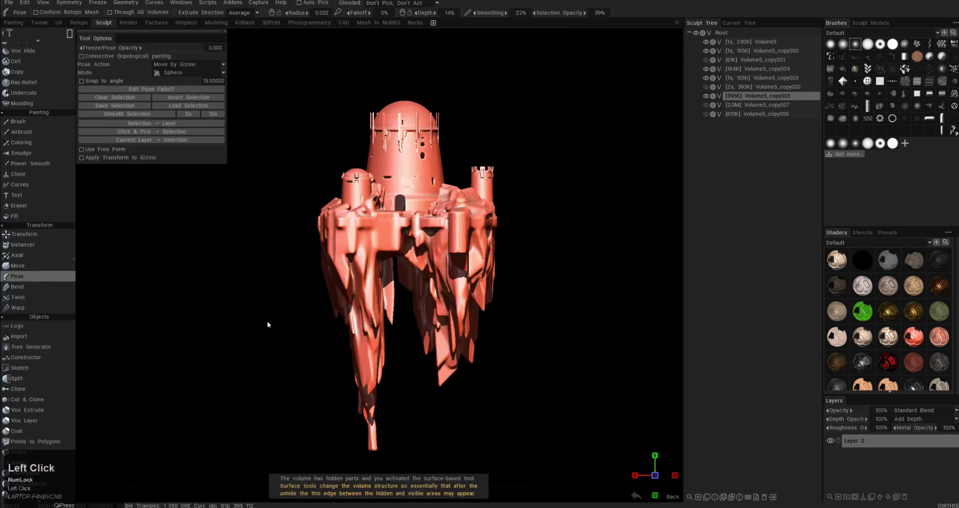
left_click_drag(408, 289, 408, 359)
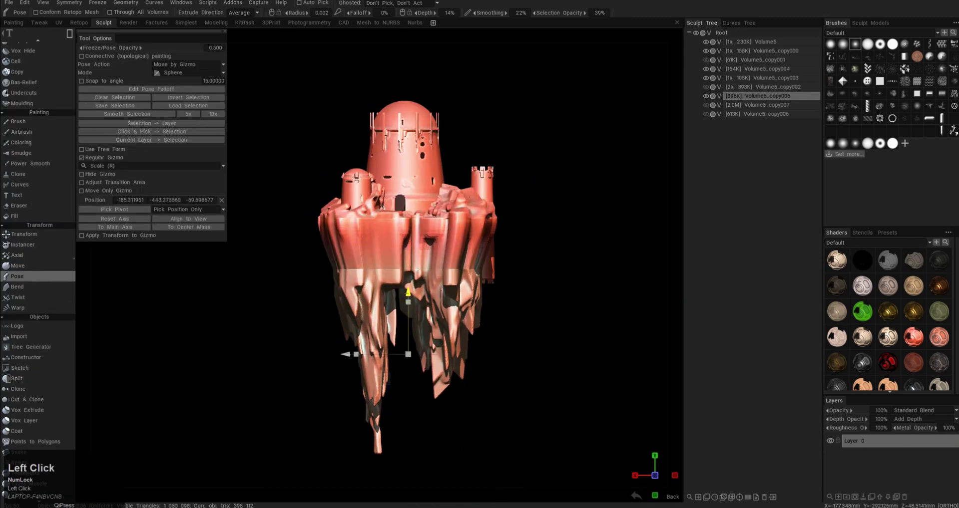
left_click_drag(405, 294, 406, 192)
left_click_drag(449, 235, 470, 250, "alt")
Step: Try other Pose selections and gizmo adjustments on the hanging part of the rock base
right_click_drag(469, 280, 481, 338, "alt")
left_click_drag(481, 338, 470, 250, "alt")
left_click_drag(428, 178, 399, 145)
left_click_drag(424, 210, 417, 294, "alt")
right_click_drag(417, 295, 408, 224, "alt")
middle_click_drag(434, 270, 441, 295, "alt")
left_click_drag(454, 336, 453, 399)
left_click_drag(490, 359, 400, 347, "alt")
left_click_drag(464, 340, 439, 285)
middle_click_drag(557, 301, 508, 296, "alt")
key("ctrl+z")
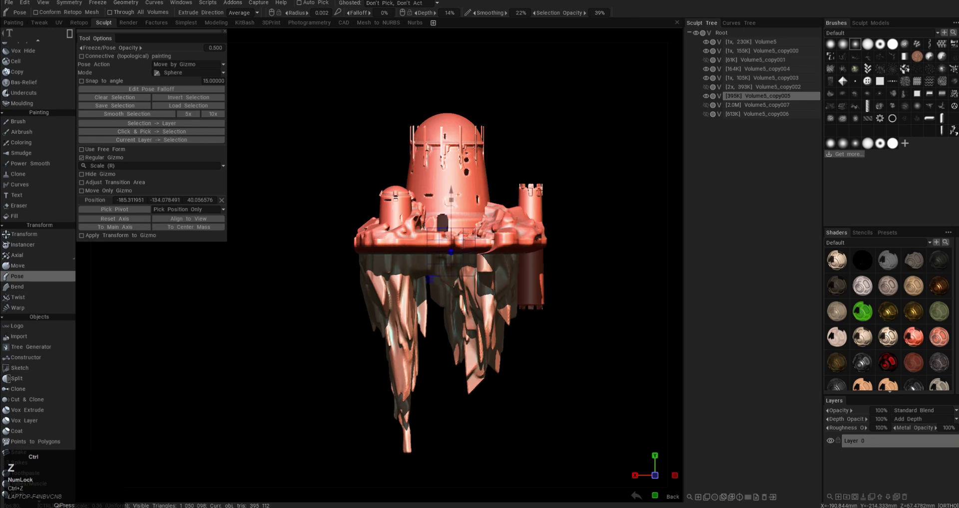
Step: Undo and redo the recent Pose changes to compare the rock base's shape, ending on the undone version
left_click_drag(481, 268, 492, 280, "alt")
mouse_move(492, 280)
right_mouse_down("alt")
mouse_move(499, 325)
mouse_move(502, 285)
right_mouse_up("alt")
middle_click_drag(502, 285, 492, 250, "alt")
left_click_drag(492, 250, 460, 249, "alt")
key("ctrl+z")
key("ctrl+shift+z")
left_click_drag(547, 232, 543, 227, "alt")
right_click_drag(543, 227, 524, 235, "alt")
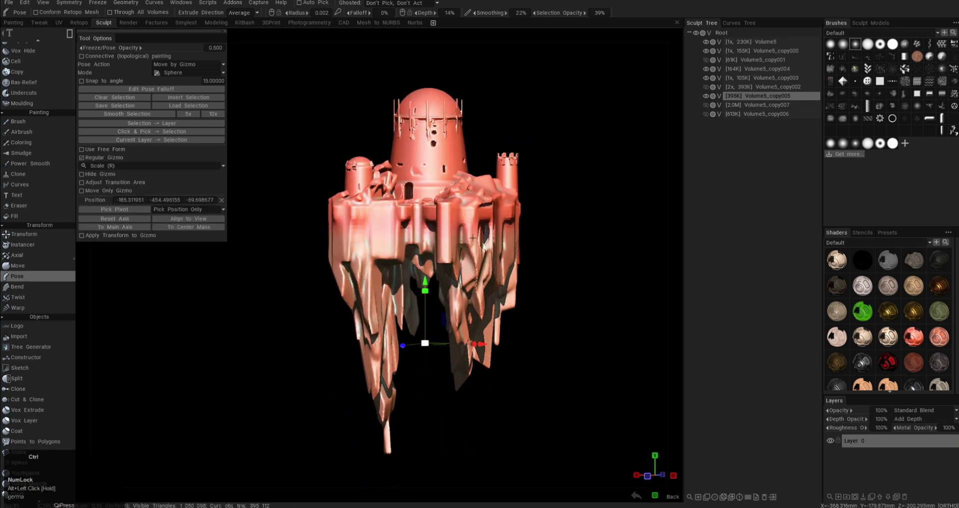
key("ctrl+z")
Step: Shorten the hanging rock by compressing it vertically with the Pose tool's scale gizmo
left_click_drag(467, 250, 441, 247, "alt")
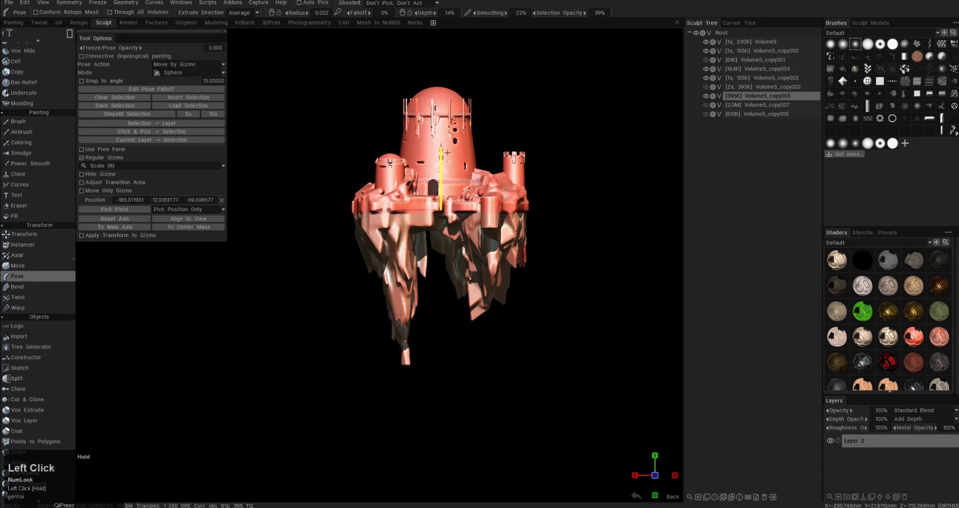
right_click_drag(586, 215, 577, 227)
left_click_drag(577, 227, 435, 358)
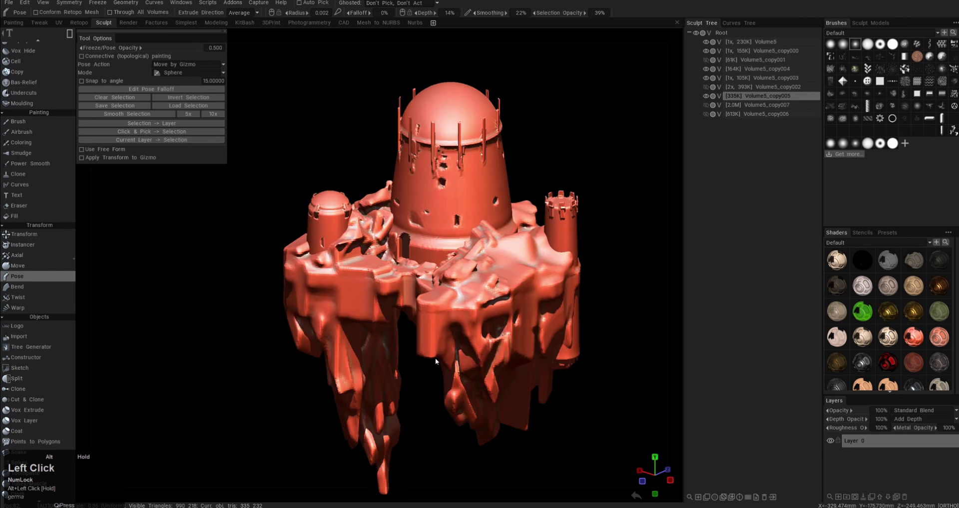
middle_click_drag(436, 359, 358, 293)
right_click_drag(359, 293, 469, 255, "alt")
Step: Pick the small domed tower and resample its volume
key("a")
key("a")
left_click_drag(317, 247, 327, 239, "alt")
key("a")
key("ctrl+d")
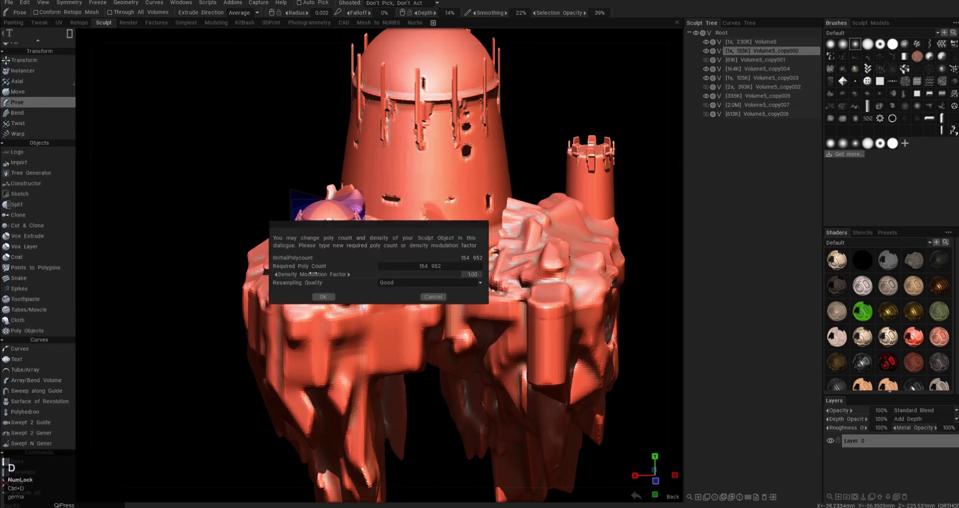
left_click(323, 297)
Step: Pick the flat-topped tower and resample its volume
left_click_drag(323, 298, 331, 232, "alt")
key("a")
key("ctrl+d")
left_click(328, 299)
right_click_drag(385, 272, 357, 290, "alt")
middle_click_drag(399, 260, 340, 309, "alt")
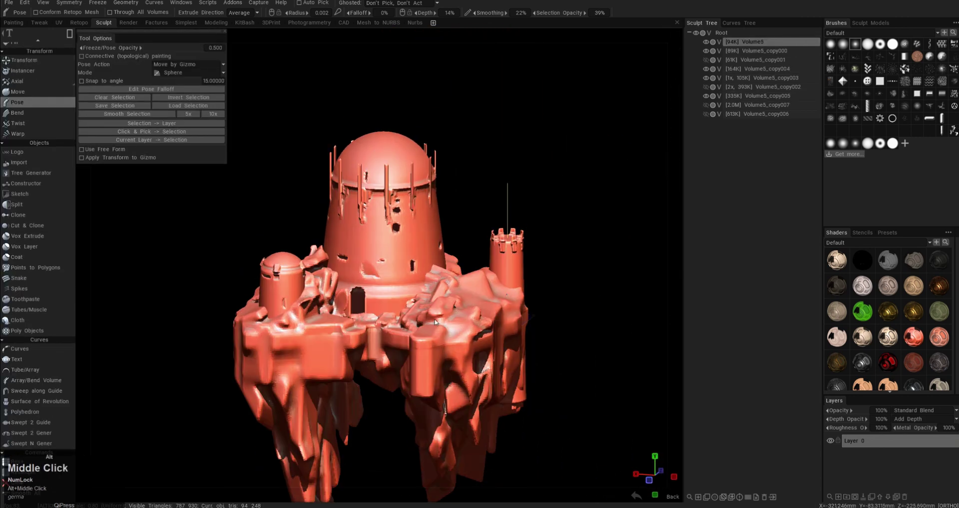
right_click_drag(349, 309, 414, 320, "alt")
left_click_drag(422, 323, 437, 308, "alt")
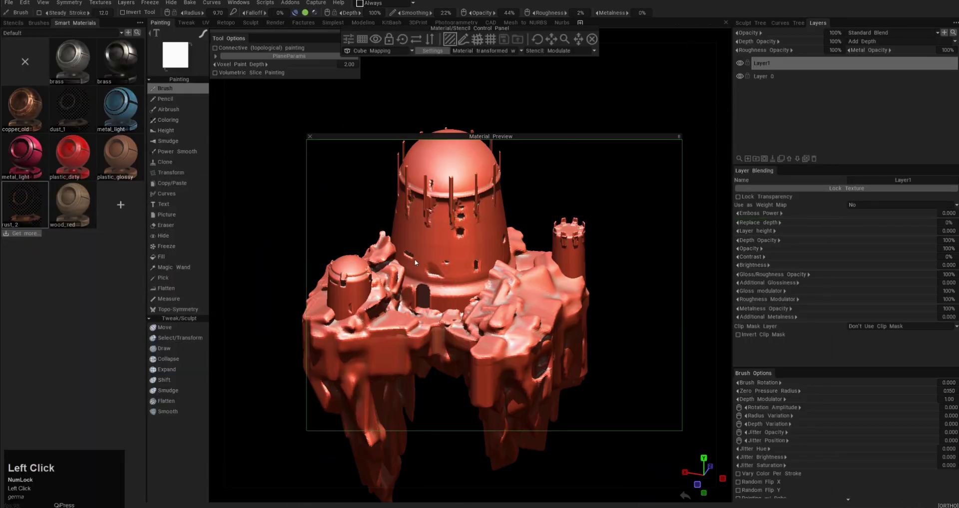
Step: Preview a few default smart materials, and choose the green leaks material from the Leaks folder for the Fill tool
left_click(74, 204)
left_click(78, 120)
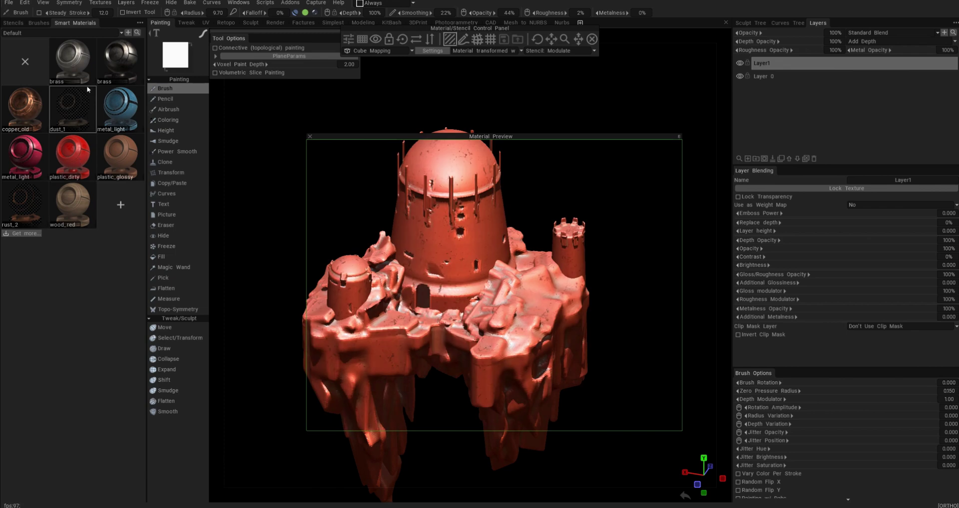
left_click(62, 51)
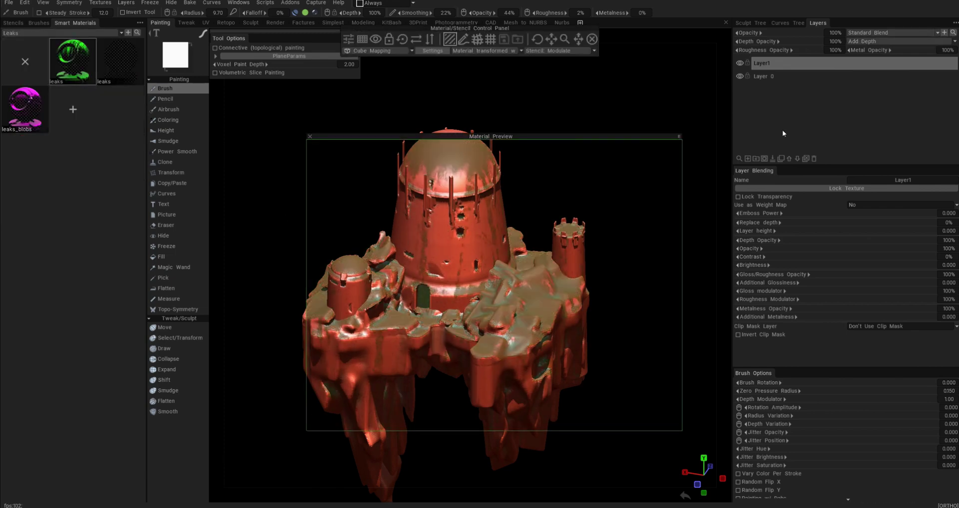
left_click(23, 117)
left_click(160, 256)
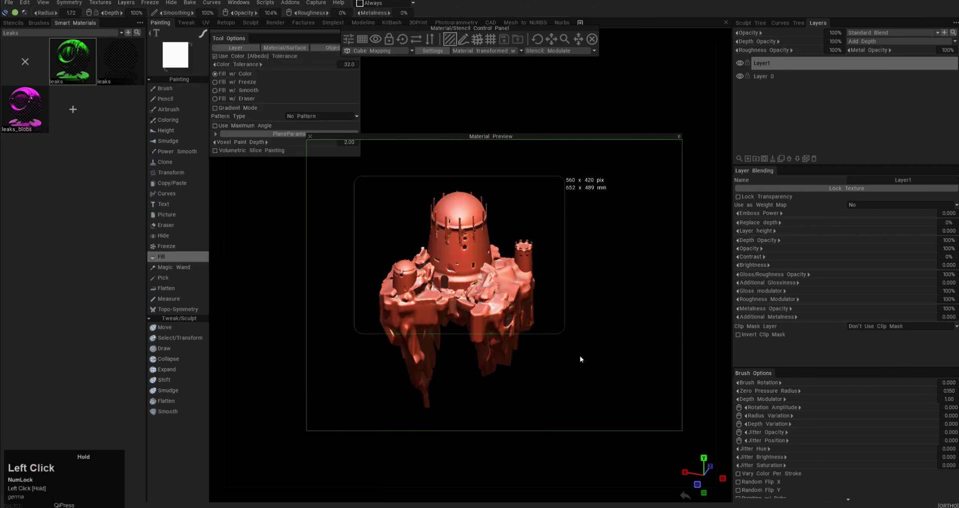
Step: Fill the whole model on Layer1 with the green leaks material in color only, with depth and roughness painting turned off
left_click_drag(553, 353, 555, 319, "alt")
key("ctrl+z")
left_click(9, 14)
right_click_drag(452, 240, 429, 225, "alt")
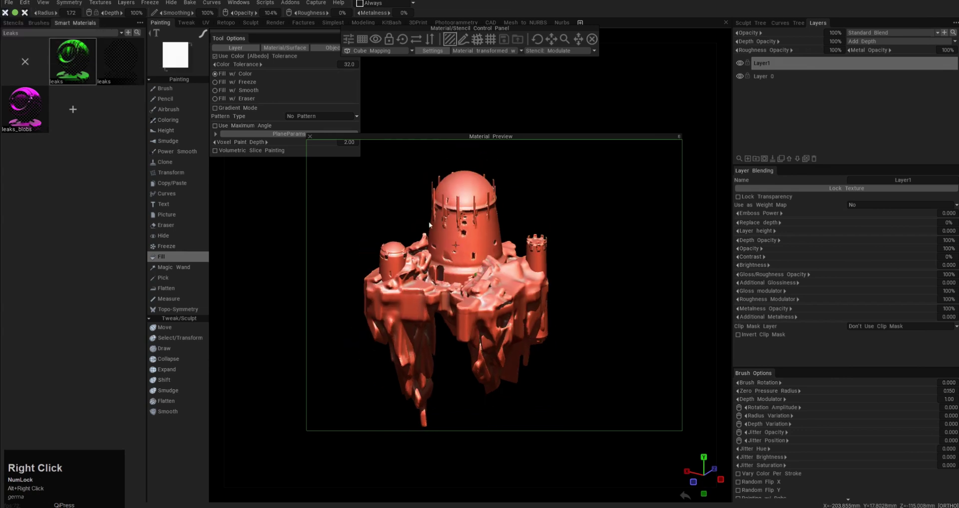
right_click_drag(515, 304, 527, 319, "alt")
mouse_move(527, 319)
left_mouse_down("alt")
mouse_move(524, 287)
mouse_move(530, 314)
left_mouse_up("alt")
right_click_drag(530, 314, 514, 305, "alt")
left_click_drag(514, 320, 517, 298, "alt")
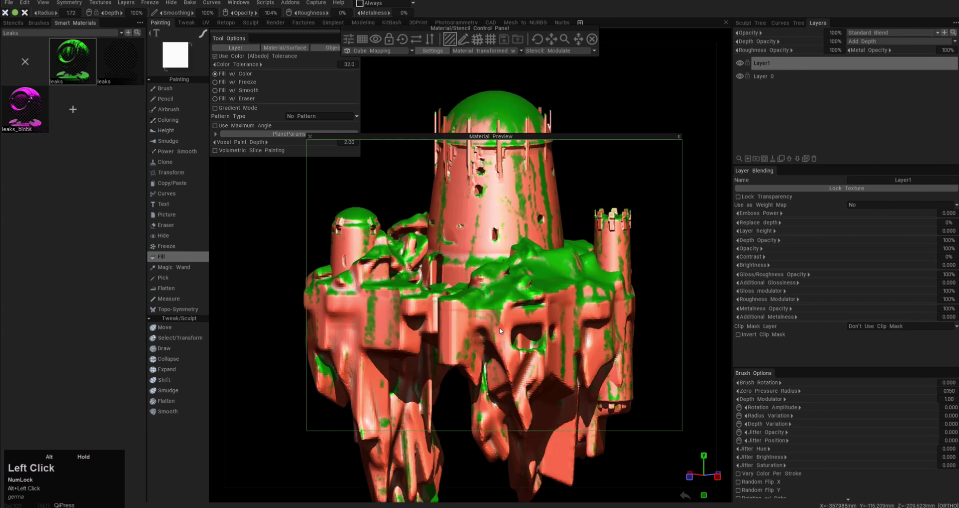
right_click_drag(501, 331, 492, 295, "alt")
left_click_drag(492, 295, 480, 329, "alt")
right_click_drag(479, 329, 478, 325, "alt")
left_click_drag(478, 324, 199, 205, "alt")
left_click_drag(225, 240, 185, 298, "alt")
Step: Add a new layer above Layer1 and pick the magenta leaks_blobs smart material
left_click(747, 159)
left_click(26, 109)
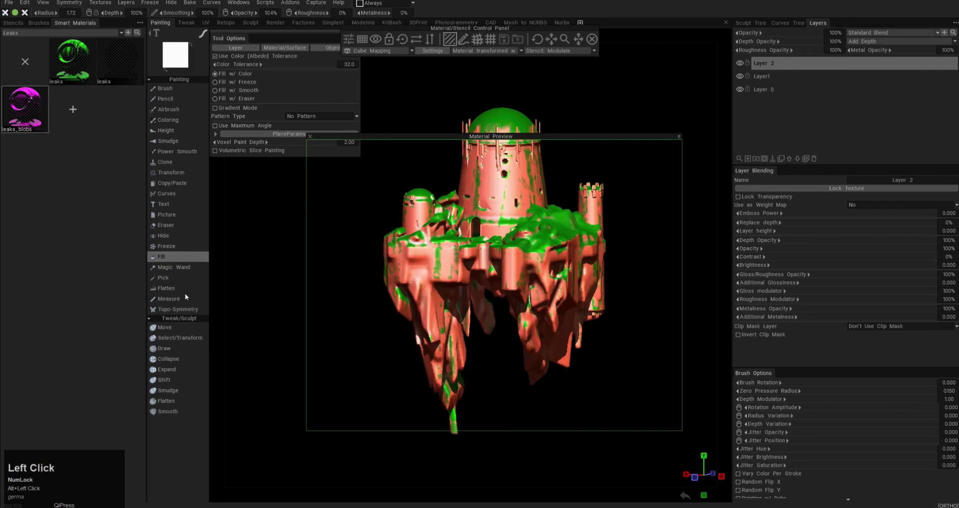
middle_click_drag(357, 273, 358, 282, "alt")
left_click_drag(358, 282, 352, 295, "alt")
Step: Open leaks_blobs for editing, lower its overall cavity modulator and set the cavity area width to 11
right_click(18, 121)
left_click(40, 112)
scroll(608, 141, "up", 1)
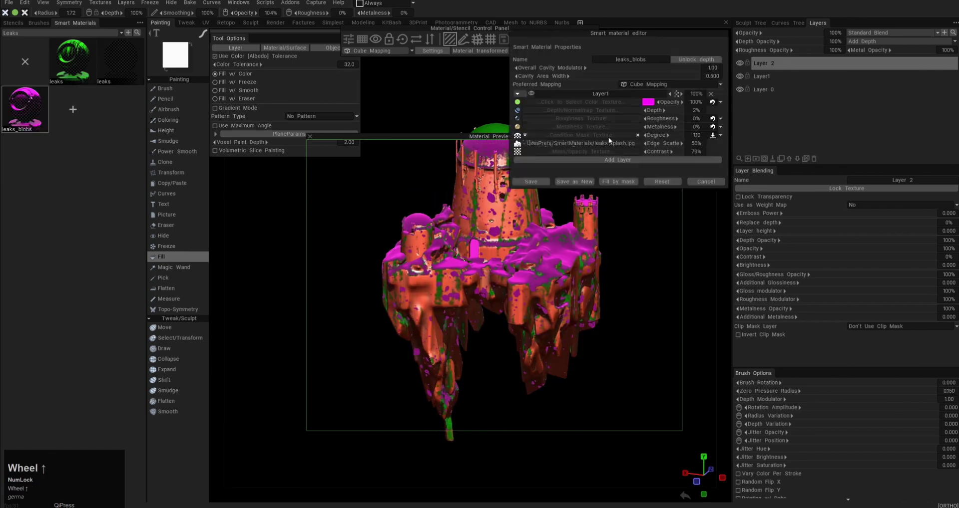
left_click_drag(628, 58, 183, 134)
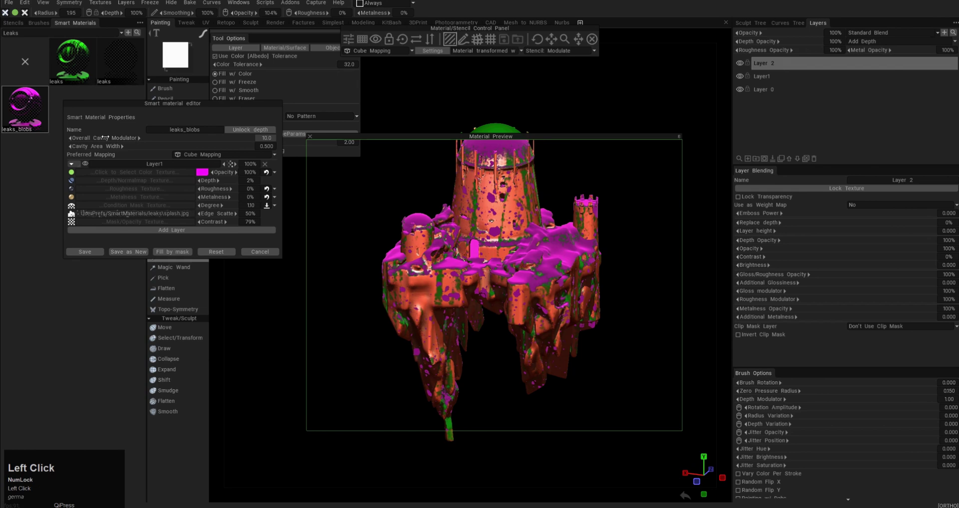
left_click_drag(120, 146, 136, 145)
left_click(264, 146)
type("11")
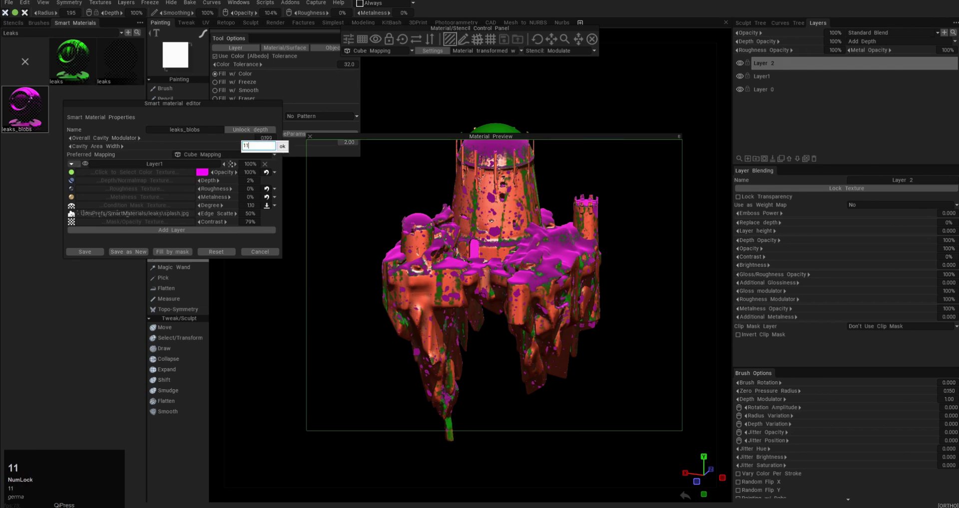
key("Return")
Step: Set the leaks_blobs edge scatter to 11% and contrast to 100%, and place Layer 2 below Layer1
scroll(251, 202, "down", 1)
mouse_move(244, 213)
left_mouse_down()
mouse_move(208, 215)
mouse_move(254, 221)
mouse_move(216, 224)
mouse_move(275, 221)
left_mouse_up()
left_click_drag(222, 215, 178, 216)
key("Return")
left_click_drag(925, 67, 924, 80)
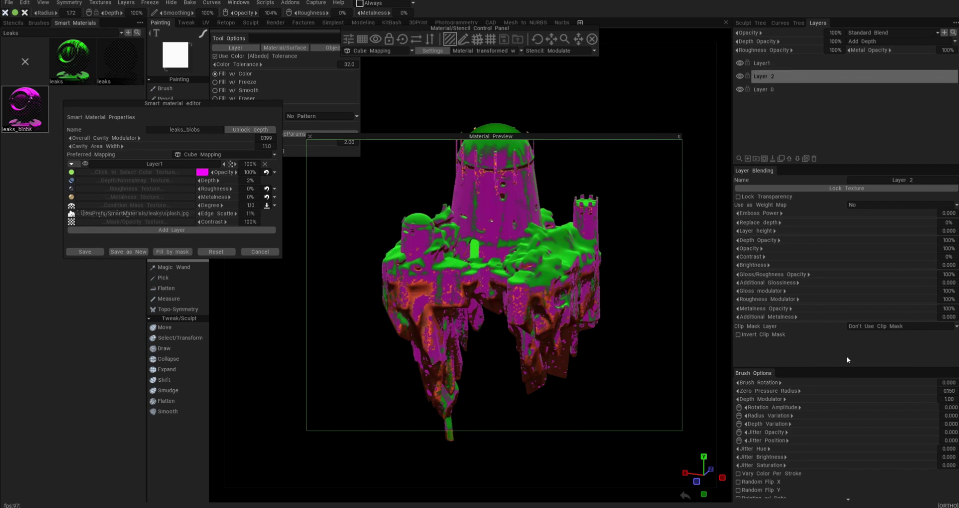
Step: Try bright green as the leaks_blobs color, and settle on orange-red
left_click(202, 172)
left_click(530, 248)
left_click(441, 299)
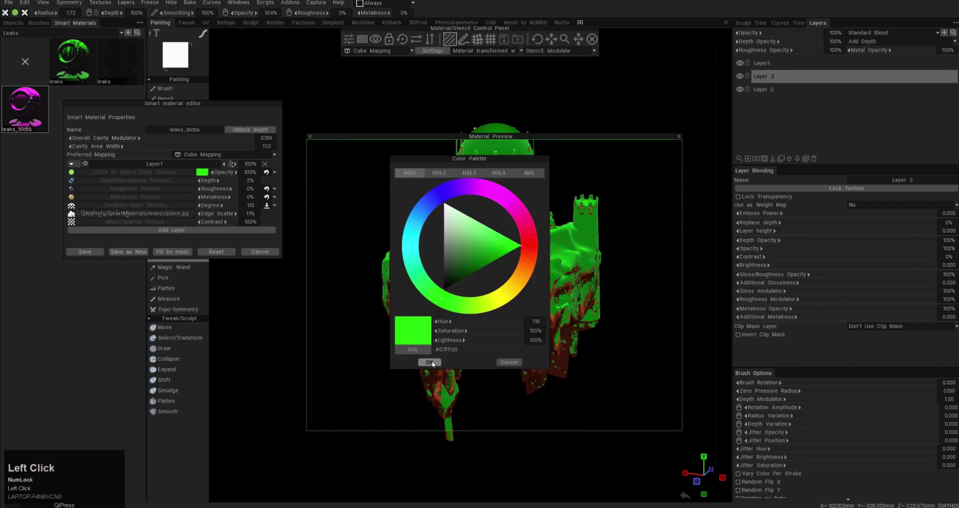
left_click(431, 362)
left_click(200, 172)
left_click(527, 259)
left_click(429, 362)
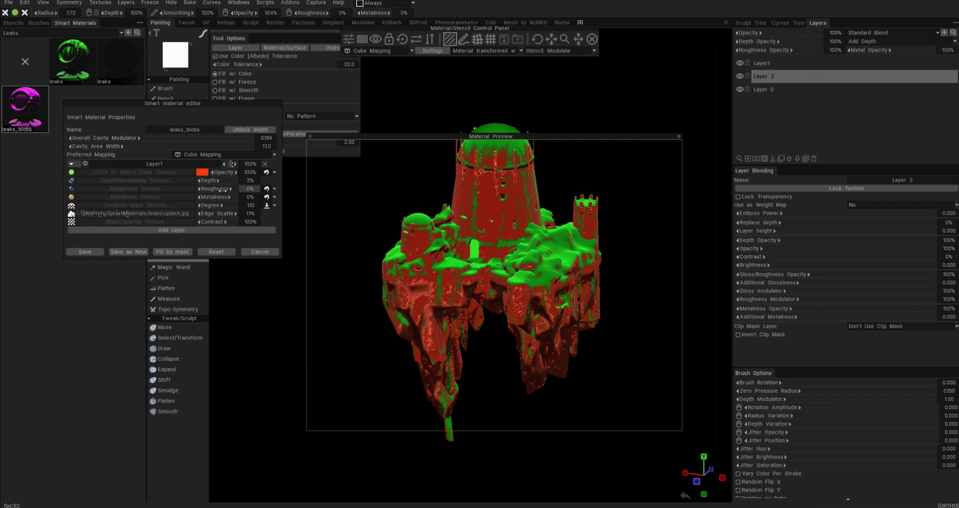
Step: Set the orange-red material's depth to 80%, fine-tune its edge scatter and save it as a new smart material
left_click_drag(210, 181, 187, 181)
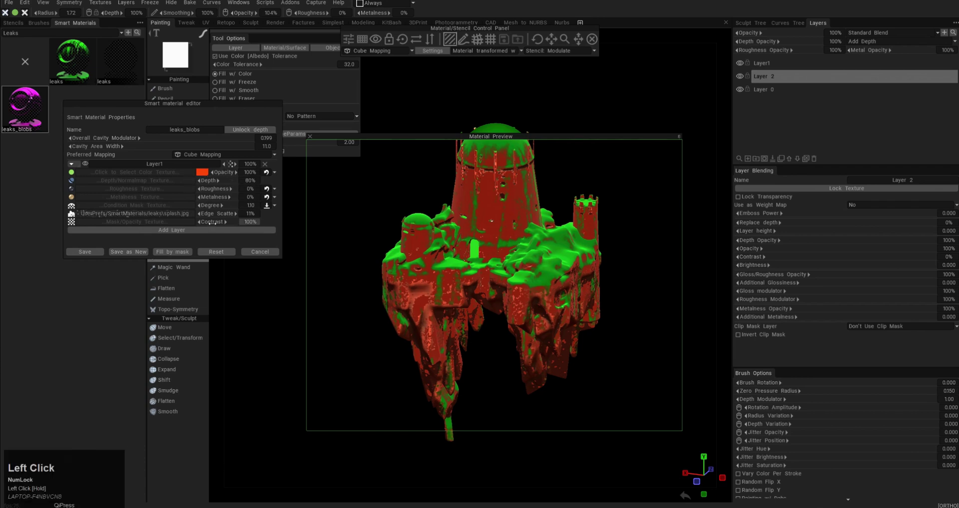
left_click(215, 214)
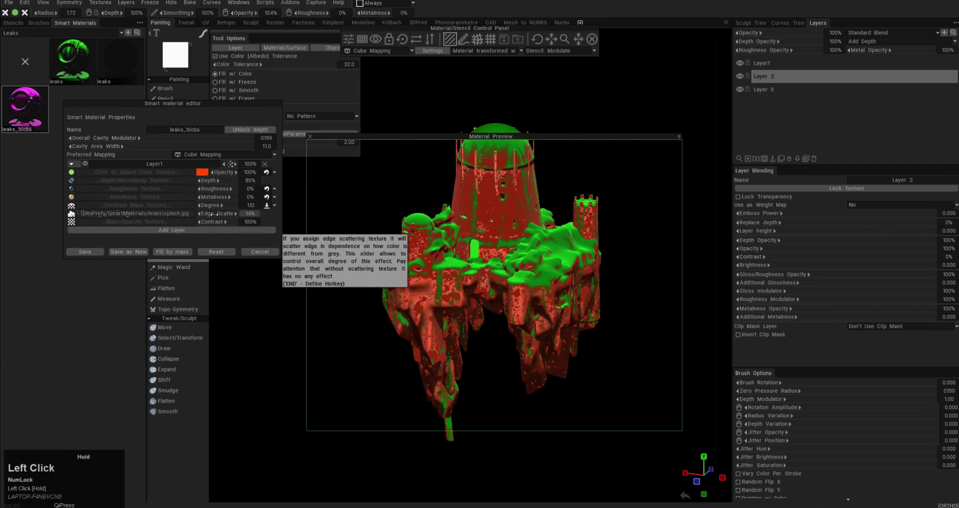
left_click_drag(215, 215, 217, 214)
left_click(128, 253)
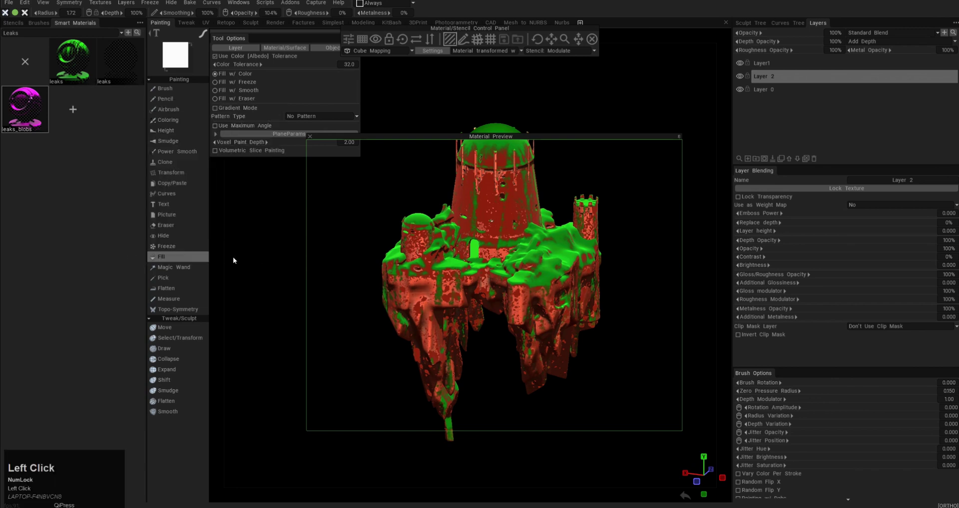
Step: Collapse the material preview and fill the whole model on Layer 2 with the orange-red leaks_blobs material
left_click(679, 136)
right_click_drag(479, 259, 429, 215, "alt")
left_click_drag(398, 186, 621, 408)
right_click_drag(539, 299, 579, 330, "alt")
left_click_drag(559, 320, 487, 344, "alt")
Step: Toggle Layer 2's visibility to check how the orange-red fill covers the model
left_click(761, 64)
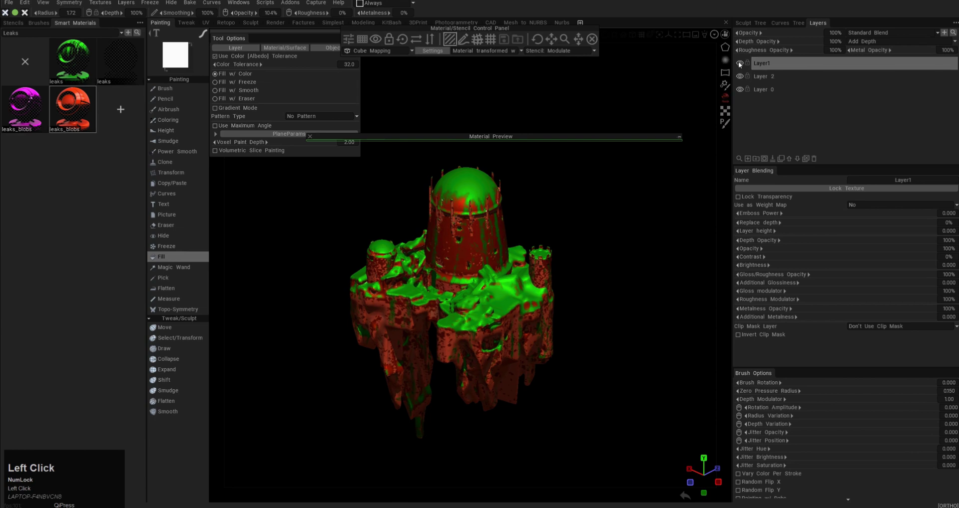
left_click(740, 77)
left_click(739, 77)
Step: Add a new layer directly above Layer 0 and bring back the material preview area
left_click(763, 90)
left_click_drag(549, 293, 690, 184, "alt")
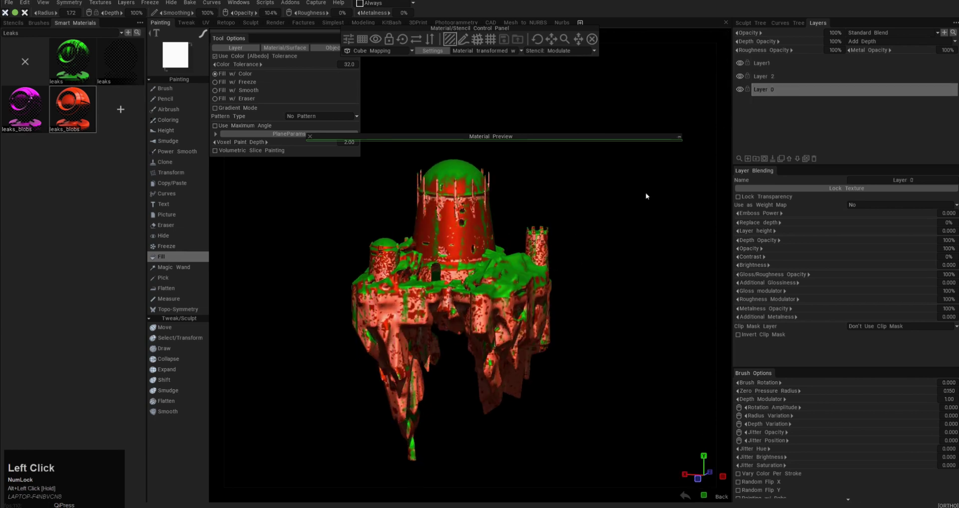
left_click(748, 158)
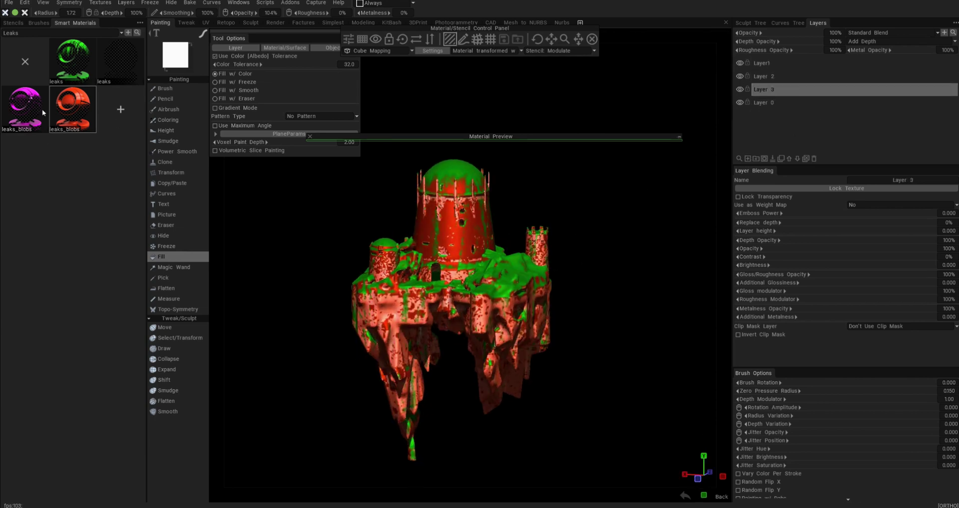
left_click(121, 62)
left_click(679, 137)
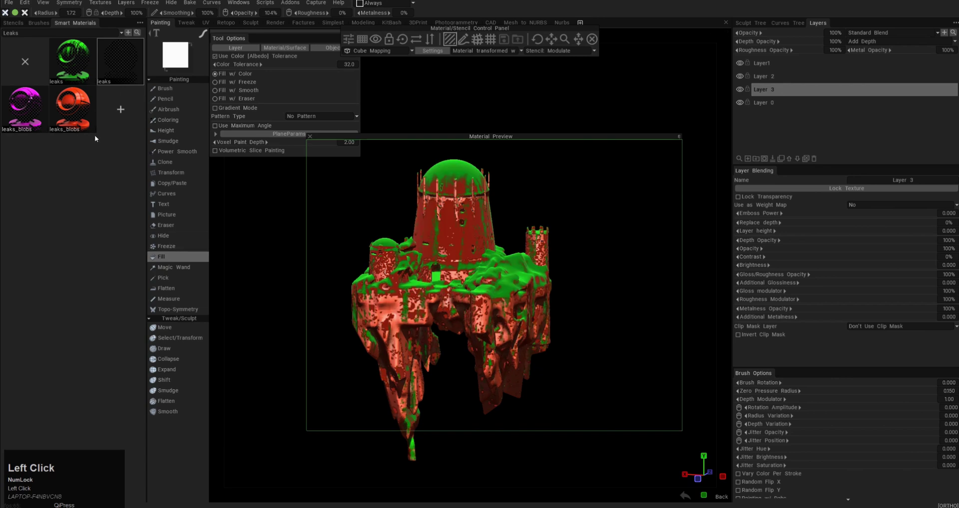
Step: Open the green leaks material for editing, set its edge scatter to 200% and change its color to blue #2200FF
right_click(80, 63)
left_click(81, 74)
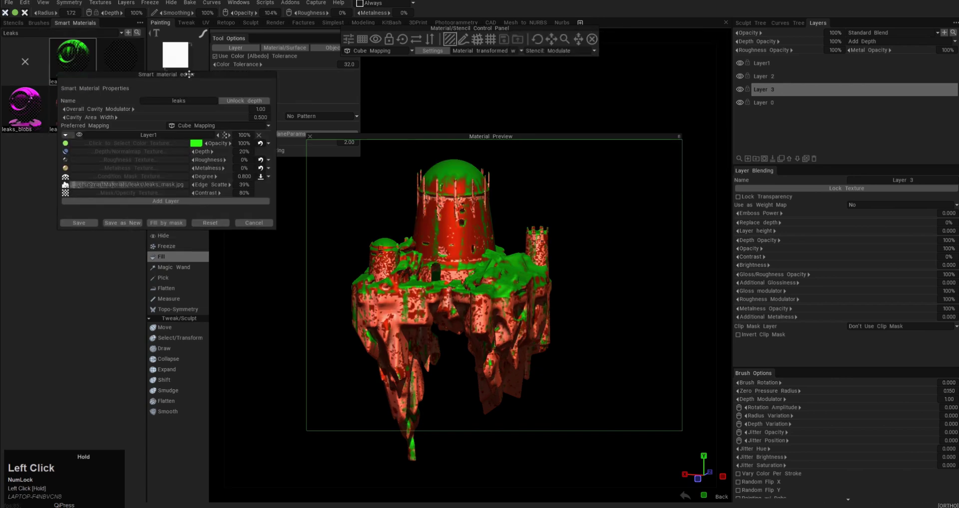
left_click_drag(169, 234, 248, 239)
left_click(181, 198)
left_click(452, 194)
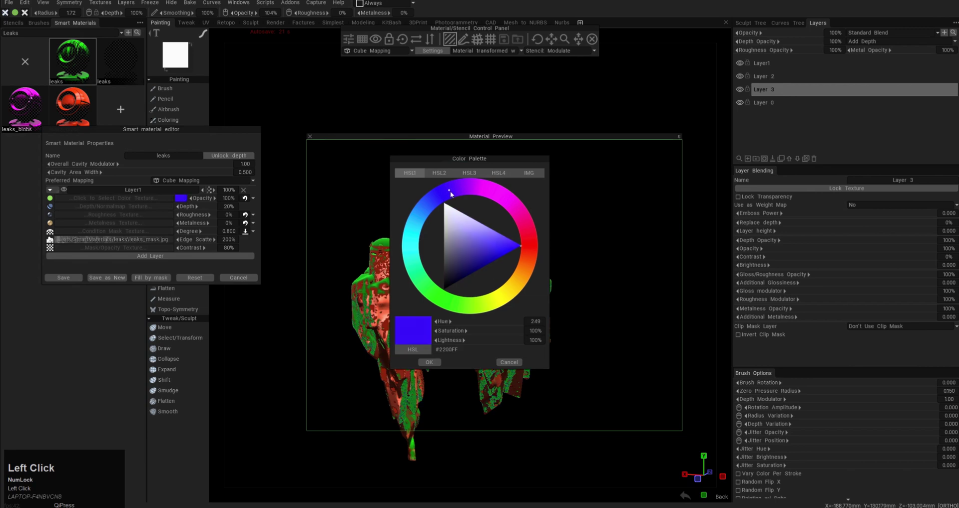
left_click(434, 362)
Step: Set the blue leaks material's depth to 0%, degree to 2.28, edge scatter to 123% and contrast to 0%, and save it as a new material
left_click_drag(197, 239, 258, 243)
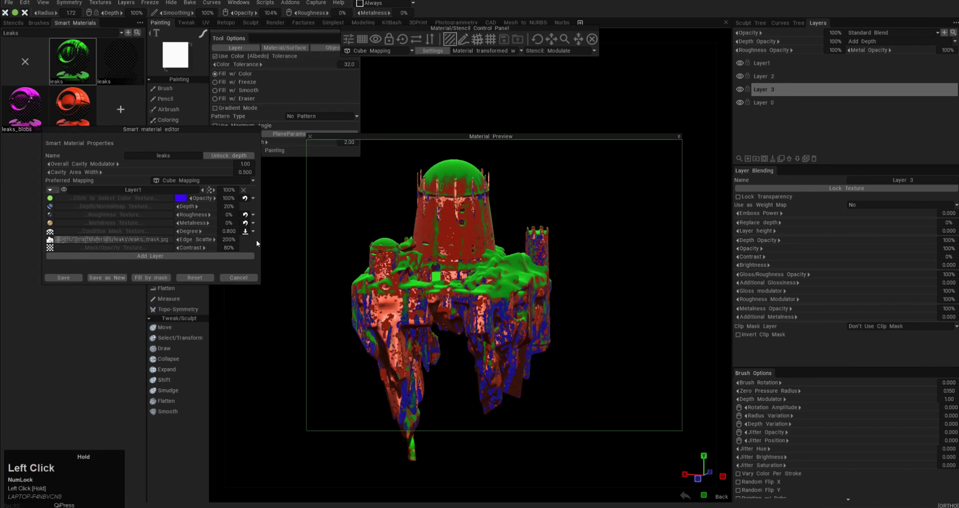
left_click_drag(170, 248, 189, 239)
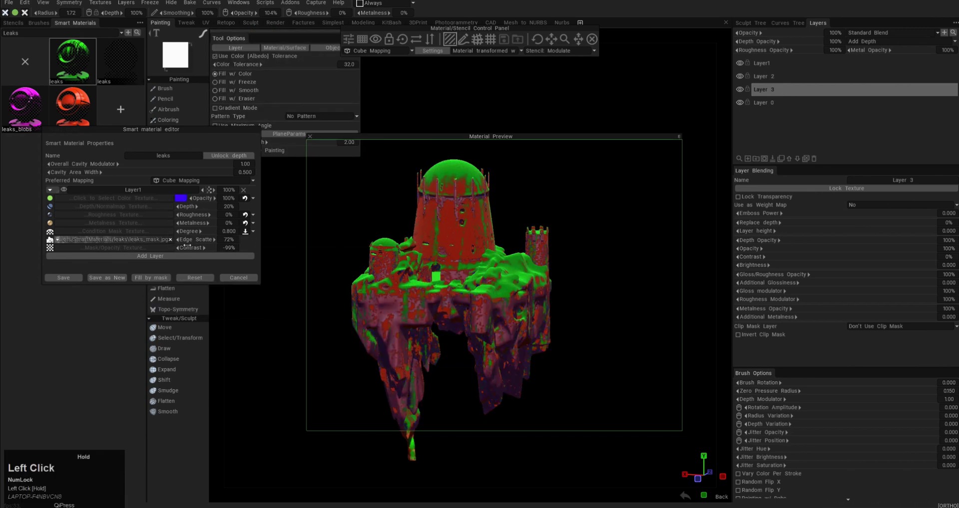
left_click_drag(167, 210, 225, 228)
left_click_drag(196, 240, 268, 233)
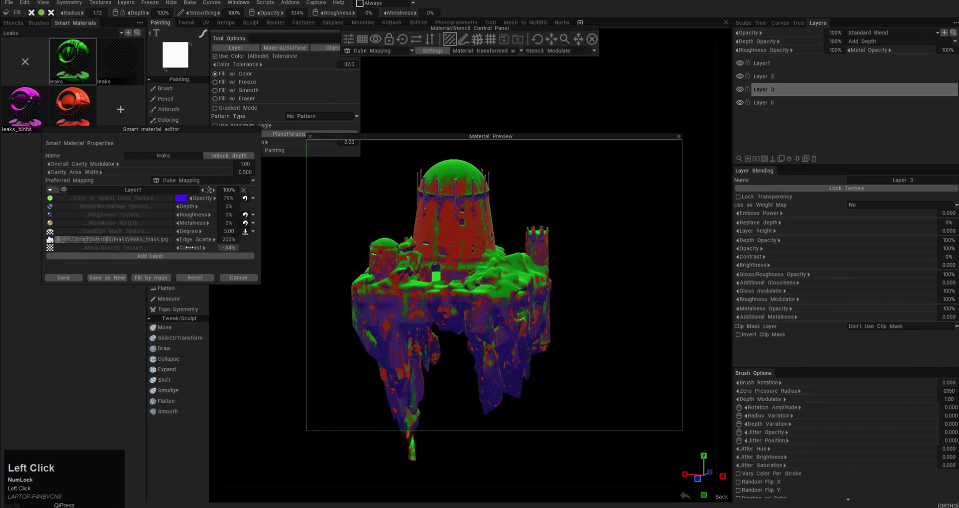
left_click(228, 248)
type("0")
key("Return")
left_click_drag(198, 240, 171, 235)
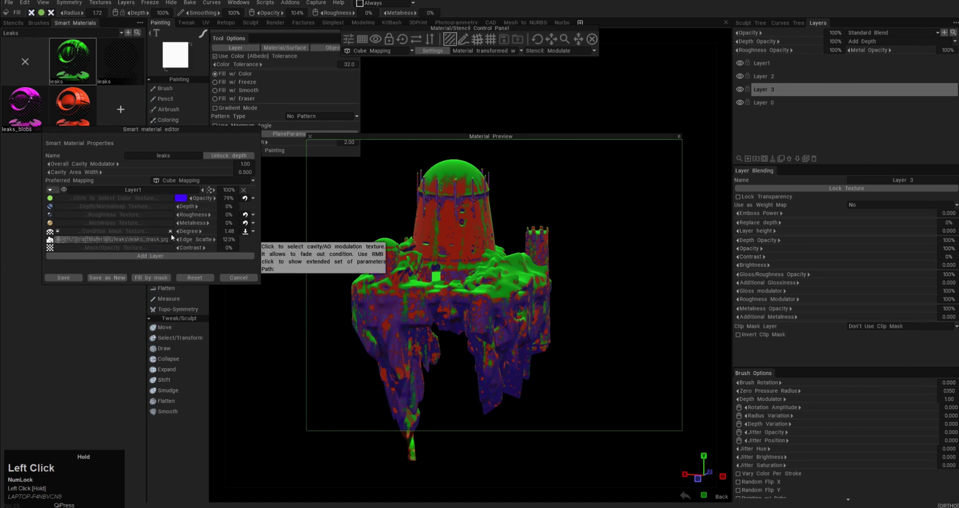
left_click_drag(199, 199, 228, 201)
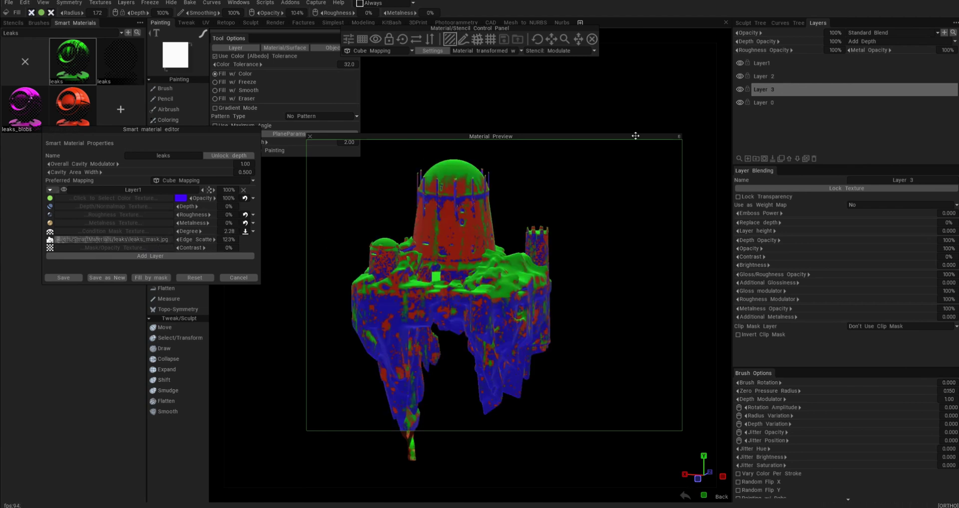
left_click(119, 280)
Step: Collapse the material preview and fill the whole model on Layer 3 with the blue leaks material
left_click(680, 137)
right_click_drag(642, 394, 600, 379)
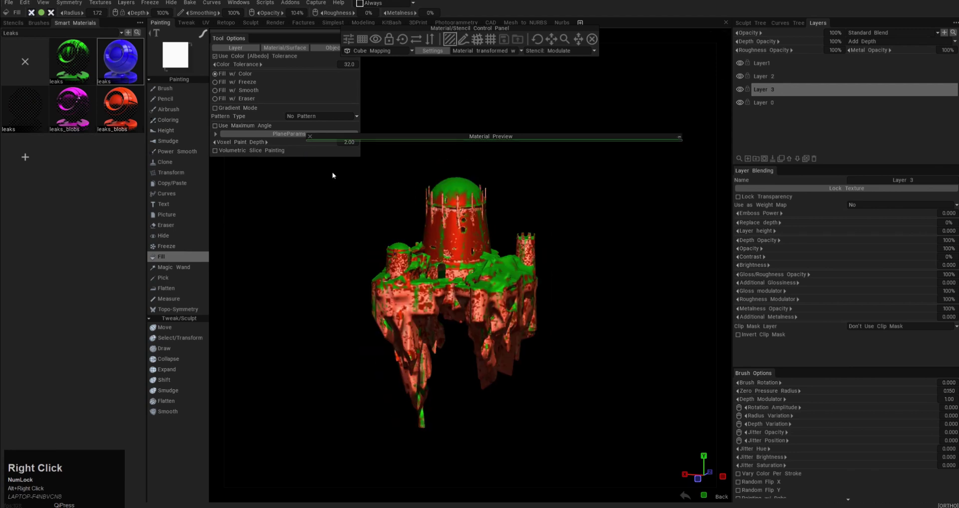
left_click_drag(338, 172, 605, 443)
middle_click_drag(560, 352, 479, 260, "alt")
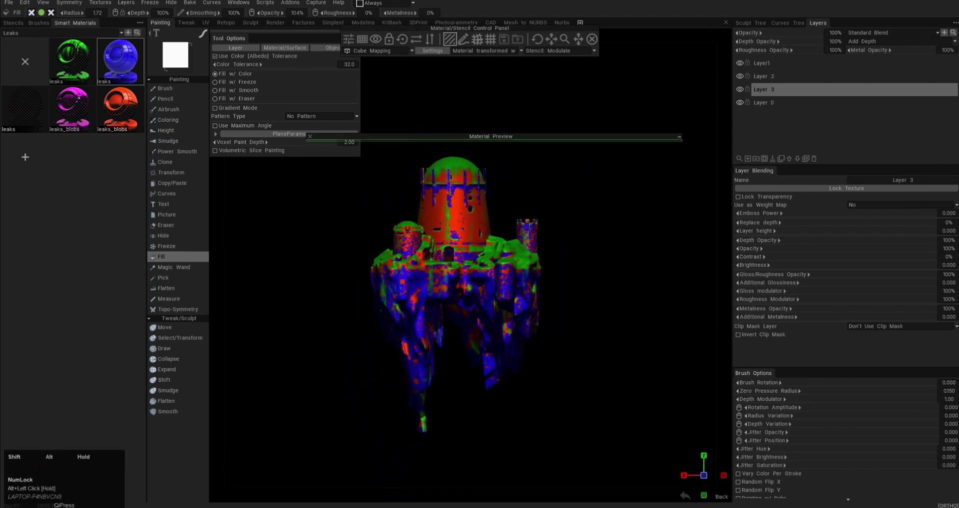
left_click_drag(339, 170, 323, 186, "alt")
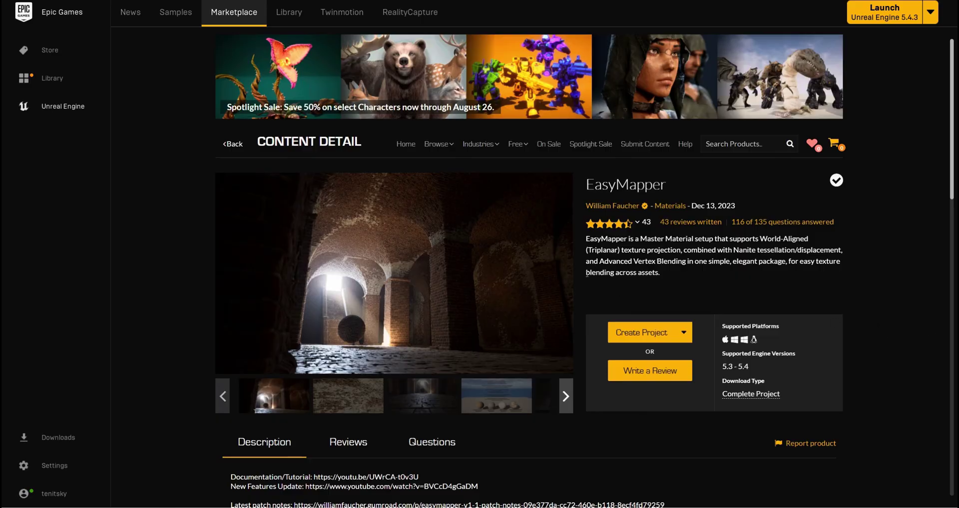
Step: Switch to the Epic Games Launcher and review the EasyMapper product description in the Marketplace
scroll(369, 333, "down", 3)
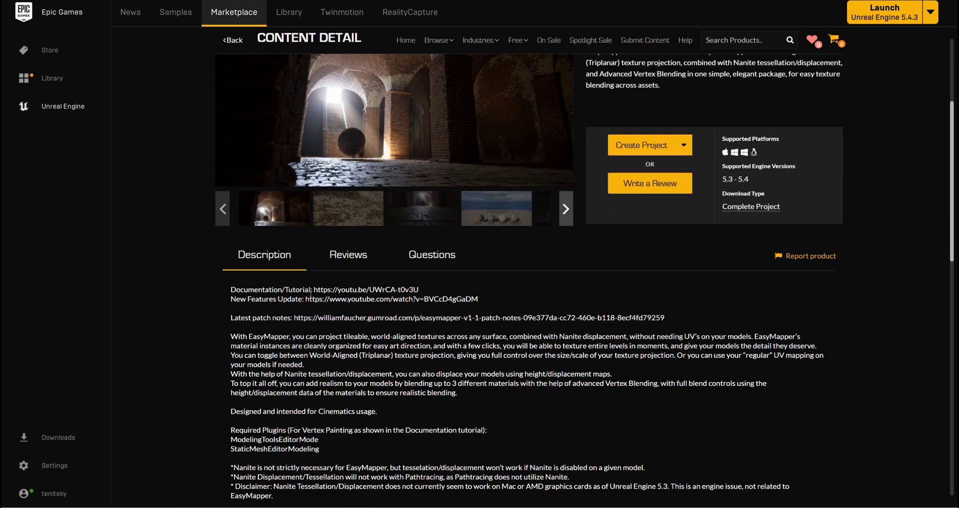
scroll(367, 338, "up", 3)
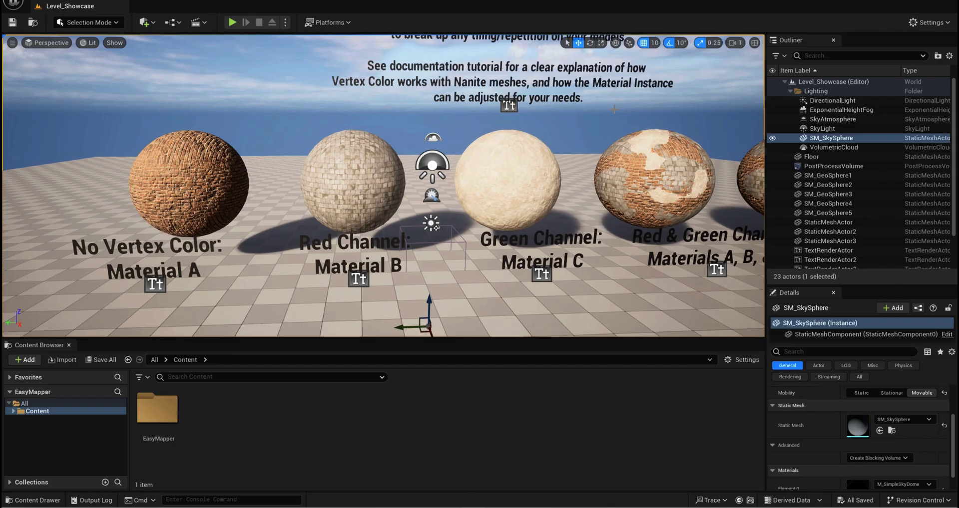
Step: Switch to Unreal Engine and fly around the spheres in Level_Showcase to examine the vertex-color material blending
key("w")
right_click_drag(450, 167, 412, 162)
key("a")
key("d")
key("a")
key("w")
key("s")
key("d")
Step: Open the MI_EasyMapper_Stair material instance from the DemoMaterials folder and enable its tessellation and displacement scaling overrides
left_click(9, 414)
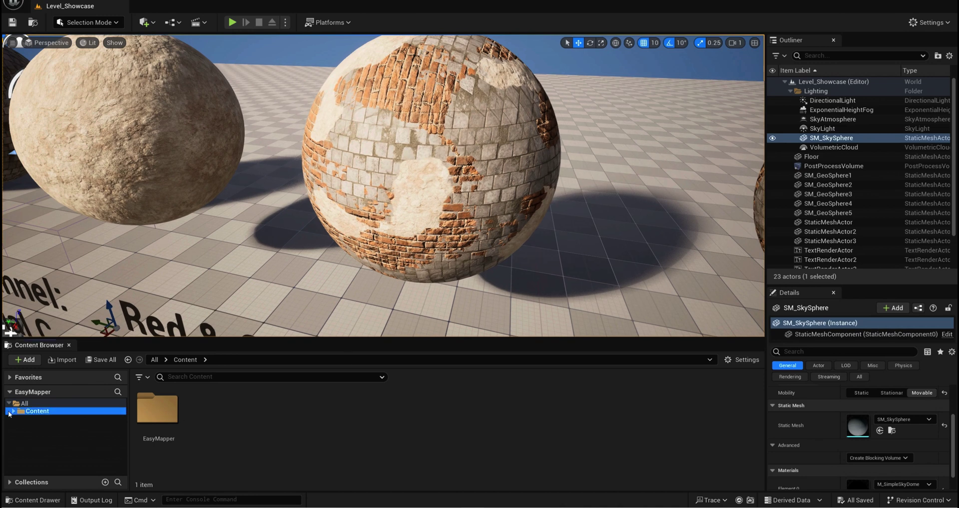
left_click(13, 411)
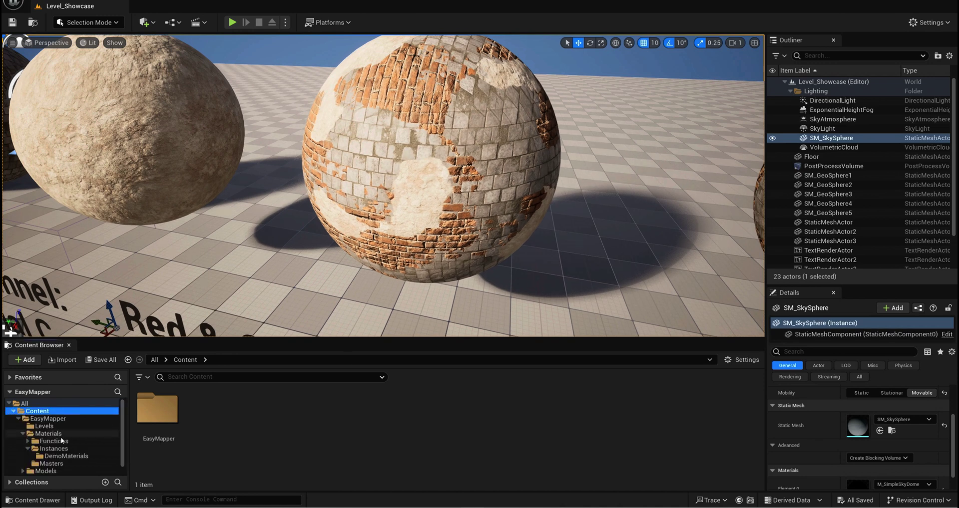
scroll(63, 452, "down", 1)
left_click(66, 448)
double_click(365, 422)
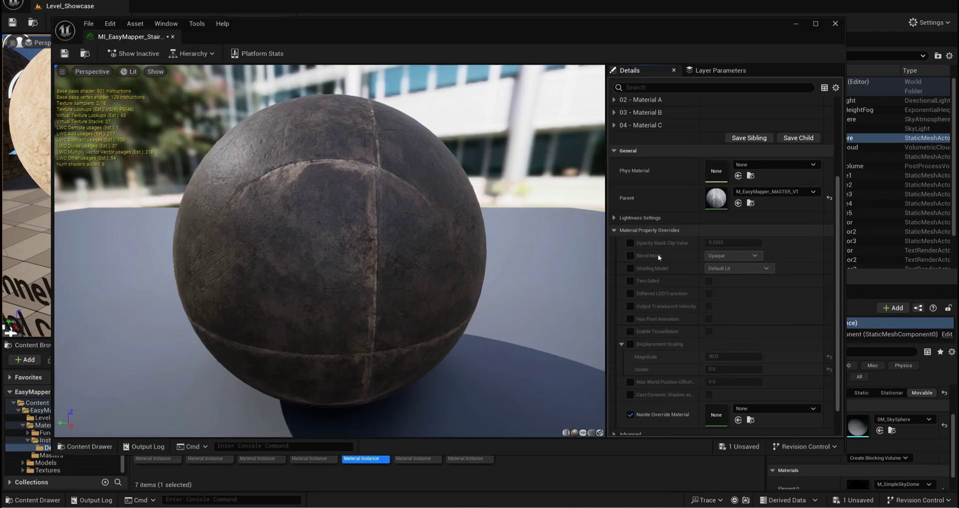
left_click(708, 332)
left_click(630, 344)
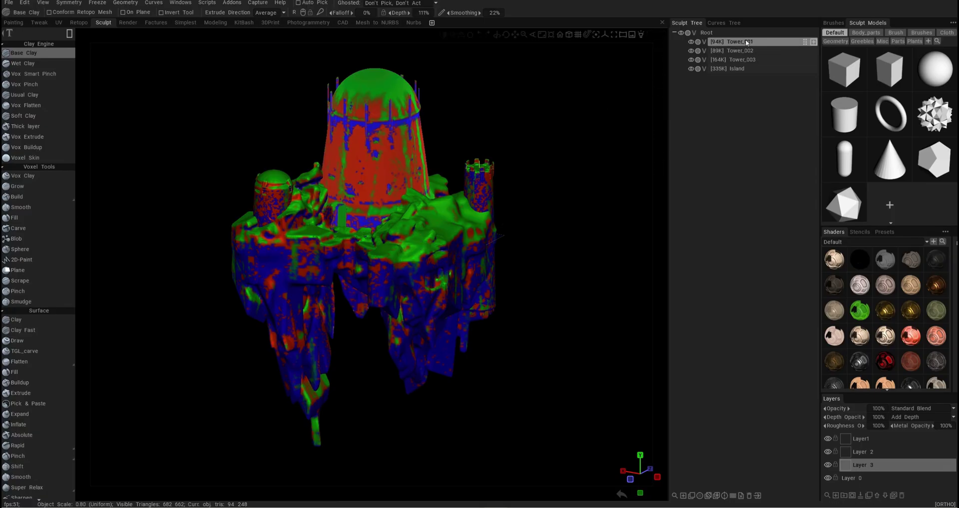
Step: Make Tower_003 and Tower_002 current in turn, and display the grid in the top view
left_click(747, 58)
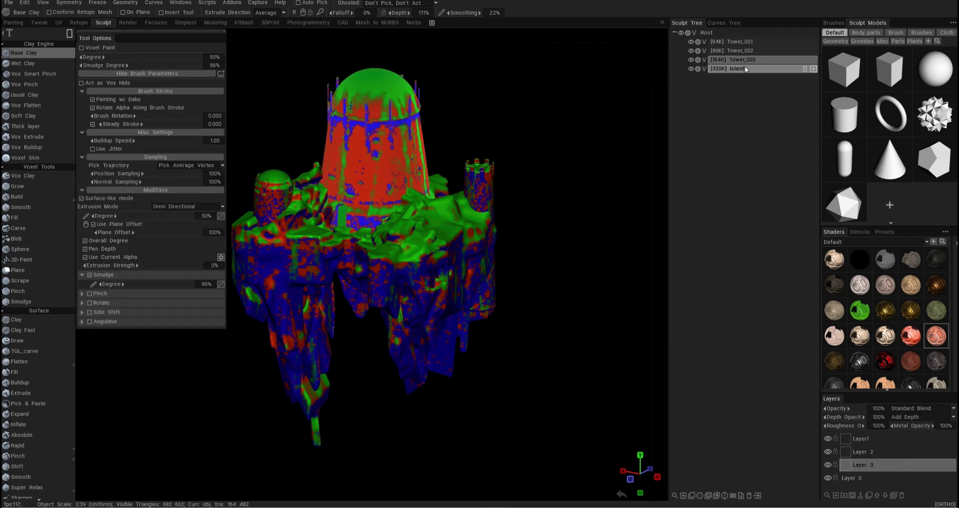
left_click(749, 51)
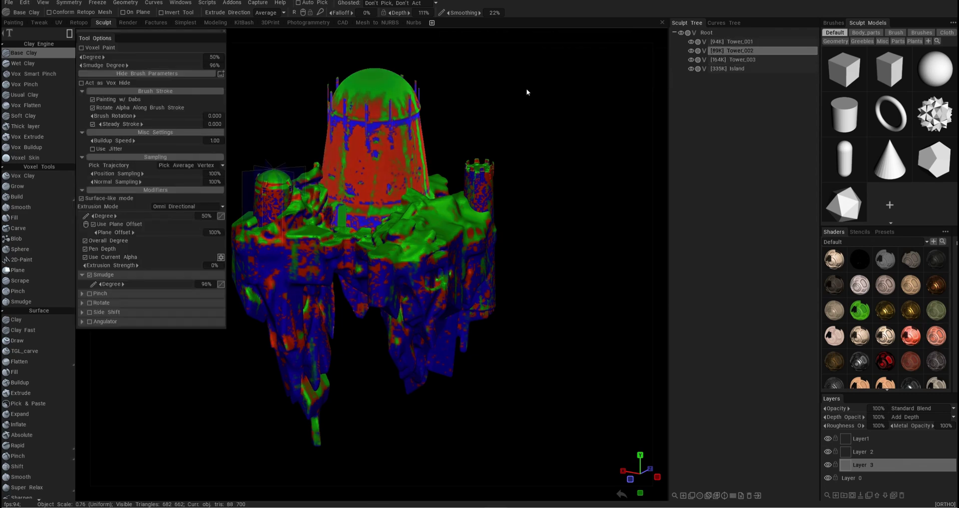
middle_click_drag(466, 198, 464, 230, "alt")
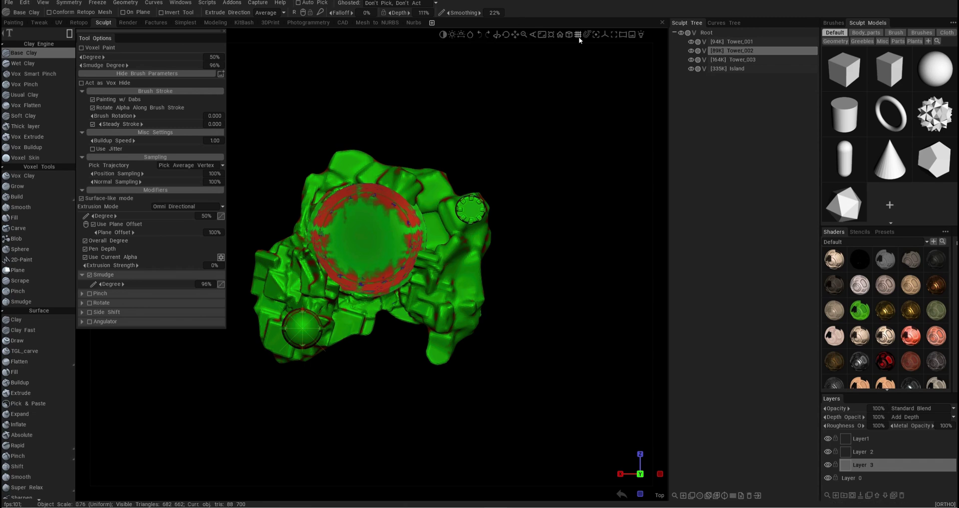
left_click(579, 36)
right_click_drag(469, 192, 477, 212, "alt")
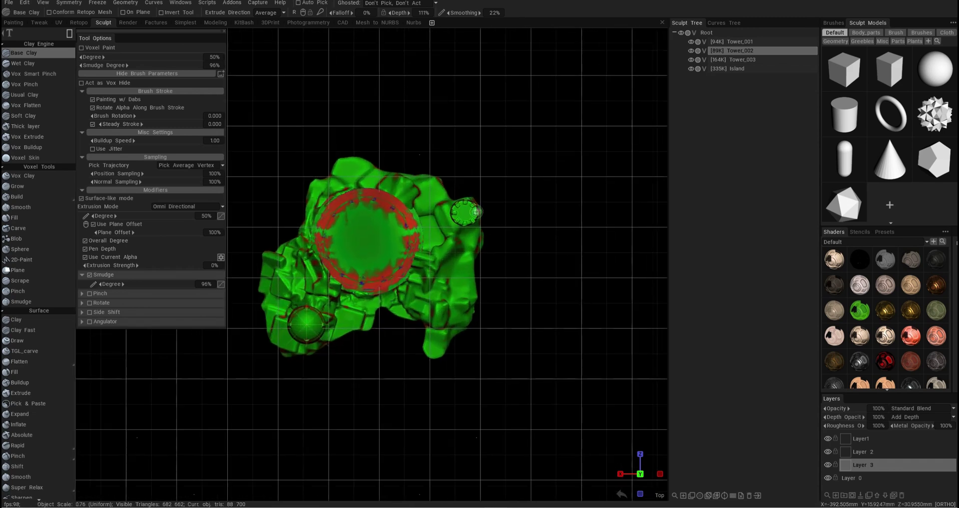
Step: Move Tower_001 and Tower_002 from their spots on the rock base toward the grid center, beneath the main tower
key("h")
left_click_drag(467, 213, 378, 241)
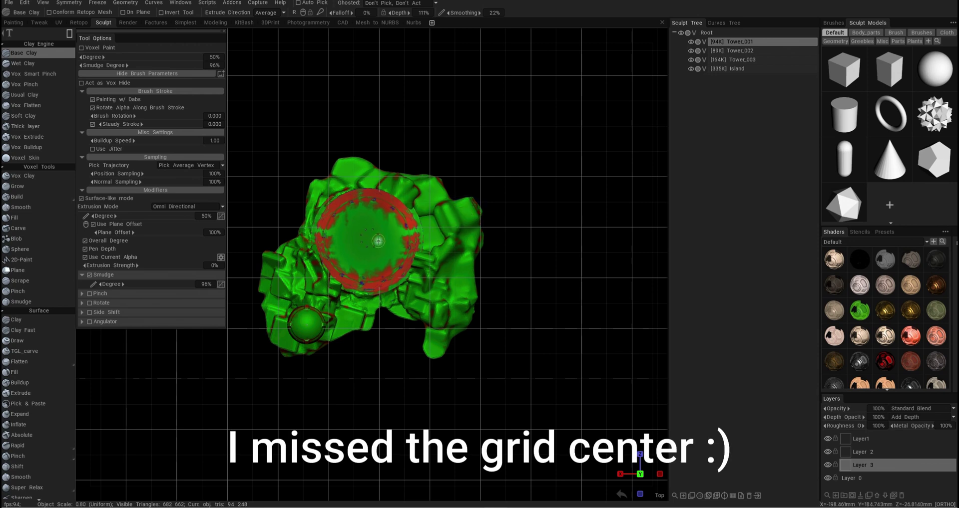
key("h")
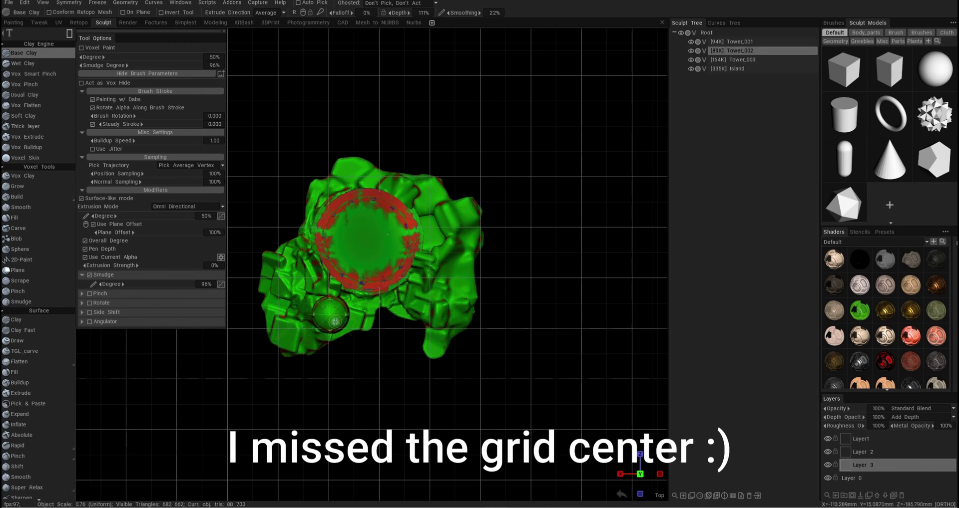
left_click_drag(410, 306, 410, 254, "alt")
middle_click_drag(410, 254, 414, 154, "alt")
left_click_drag(415, 155, 469, 233, "alt")
middle_click_drag(468, 233, 482, 296, "alt")
Step: Shift the Island slightly in the top view and make Tower_003 the current object
key("h")
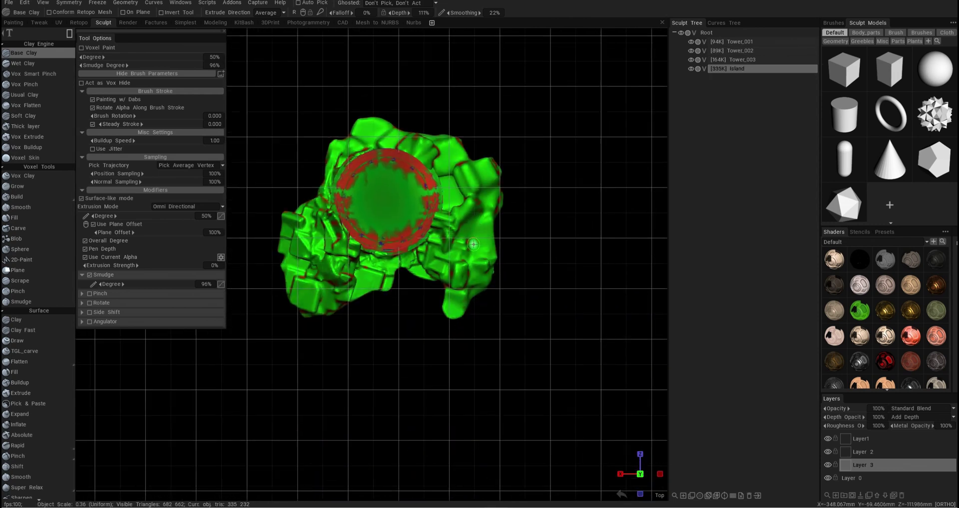
left_click_drag(462, 273, 459, 263)
key("h")
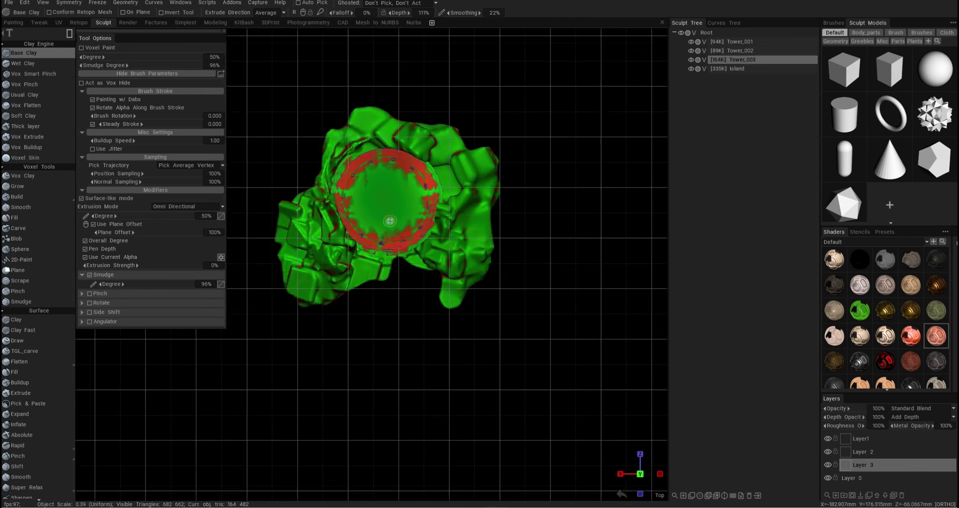
Step: Export the scene as castle_test_003.fbx in the Castle Material fbx folder with a 50% poly reduction
mouse_move(443, 343)
left_mouse_down("alt")
mouse_move(472, 226)
mouse_move(462, 279)
left_mouse_up("alt")
left_click(14, 3)
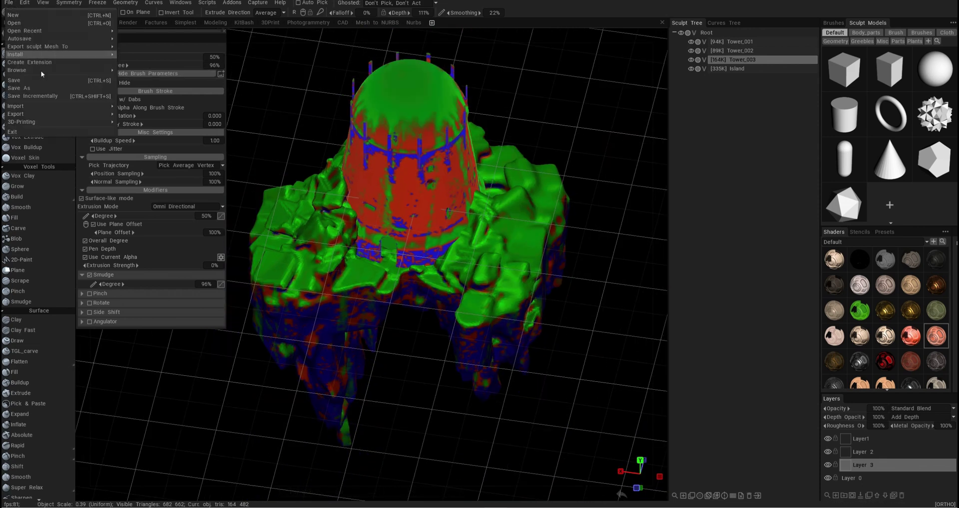
mouse_move(40, 113)
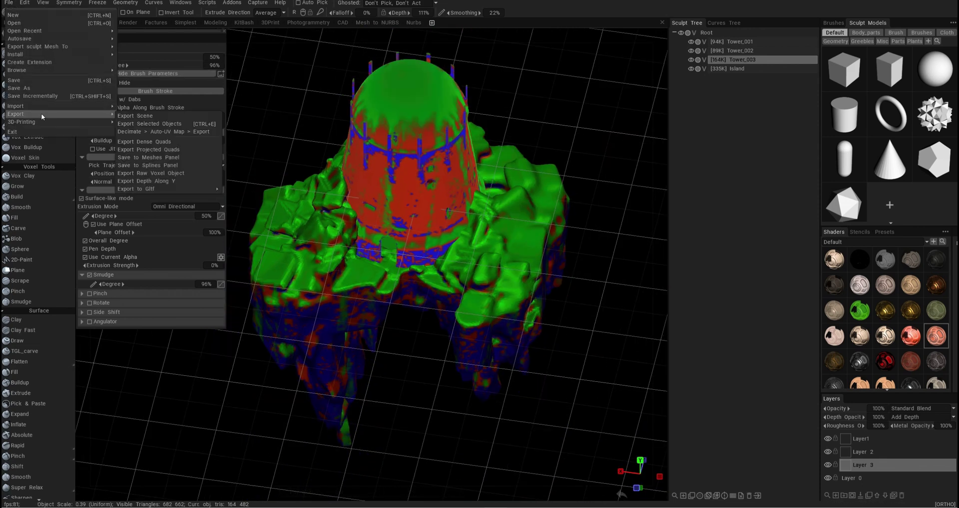
left_click(157, 118)
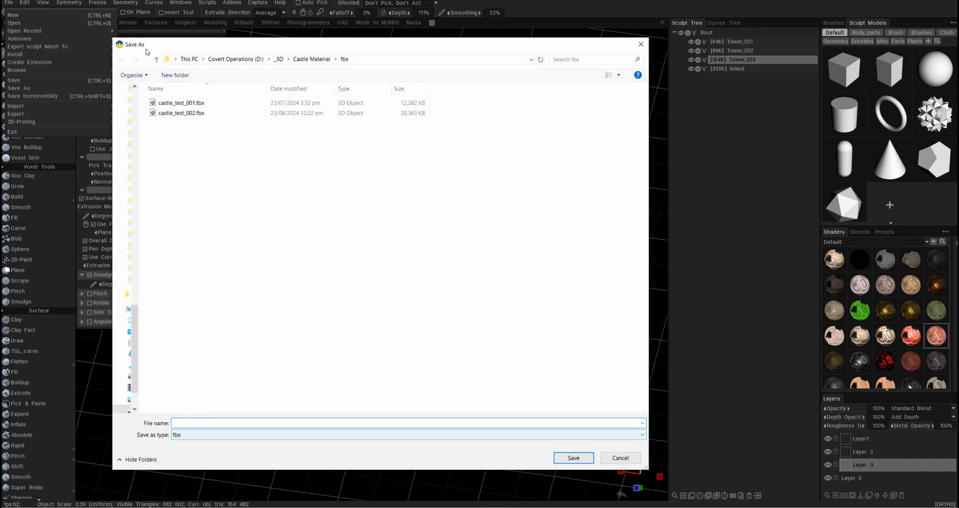
left_click(191, 113)
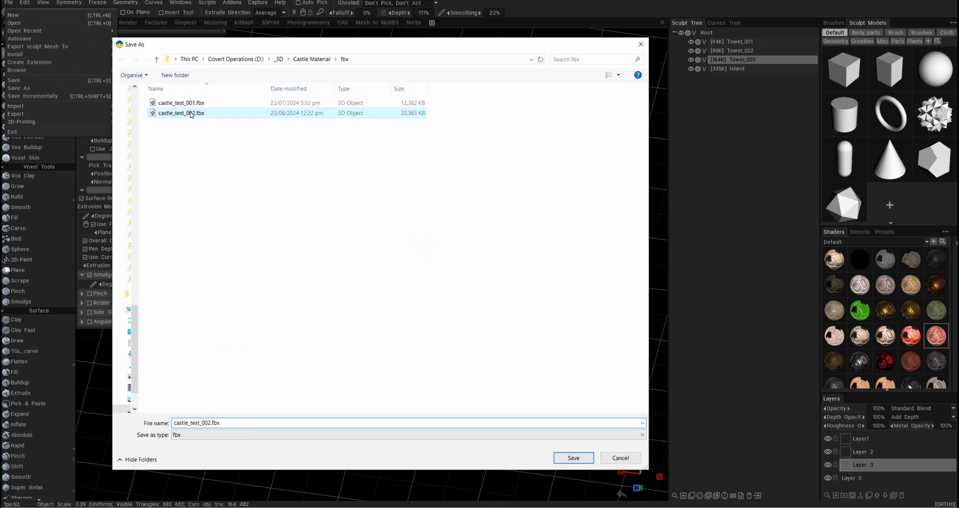
double_click(190, 423)
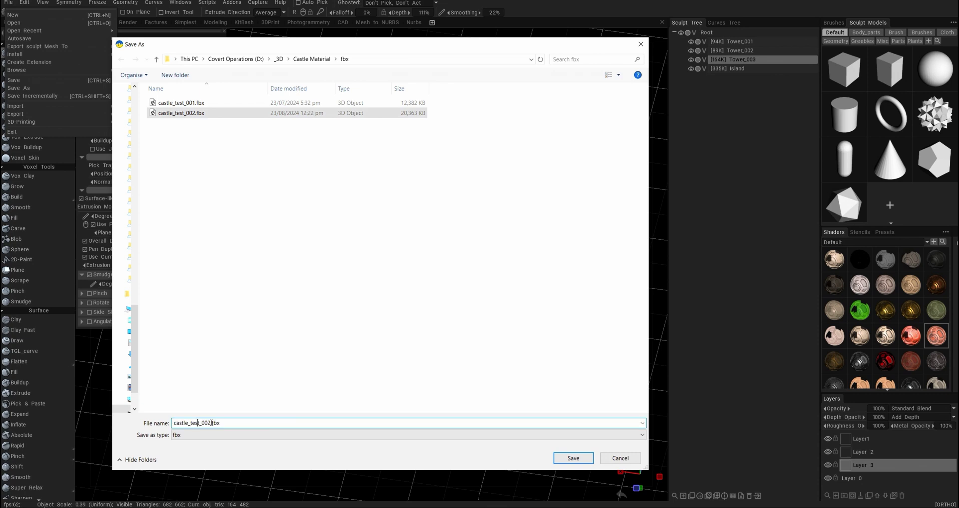
left_click_drag(208, 423, 205, 424)
key("BackSpace")
type("3")
key("Return")
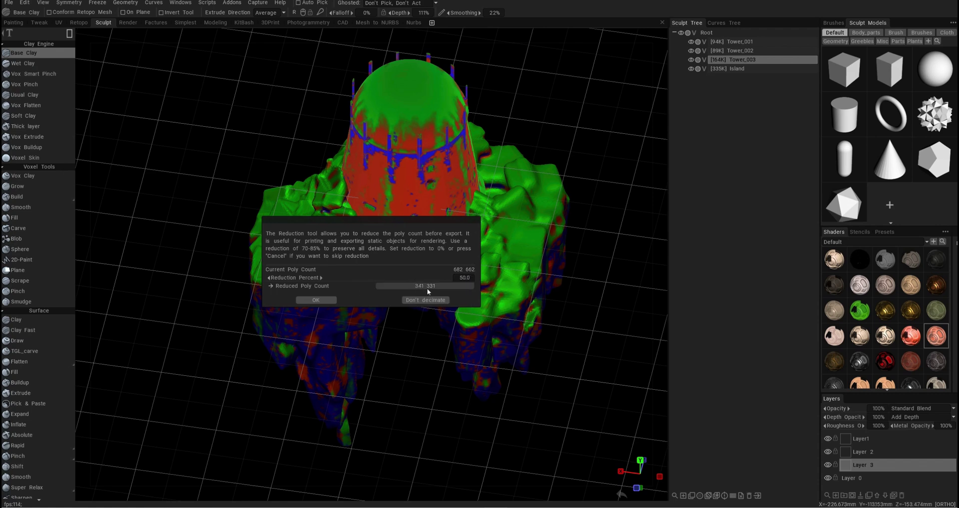
left_click(321, 301)
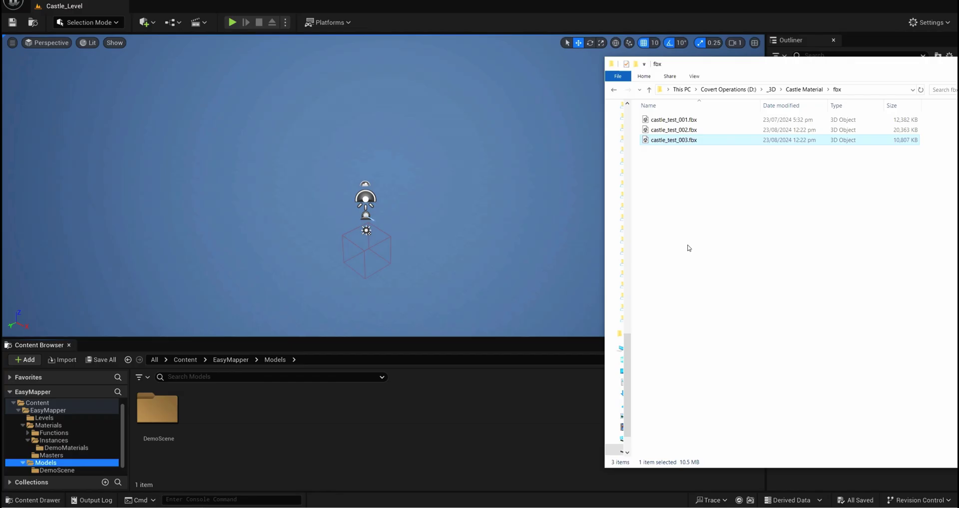
Step: Import castle_test_003.fbx into the EasyMapper Models folder in Unreal Engine with Build Nanite enabled and Vertex Color Import Option set to Replace
left_click_drag(669, 140, 400, 404)
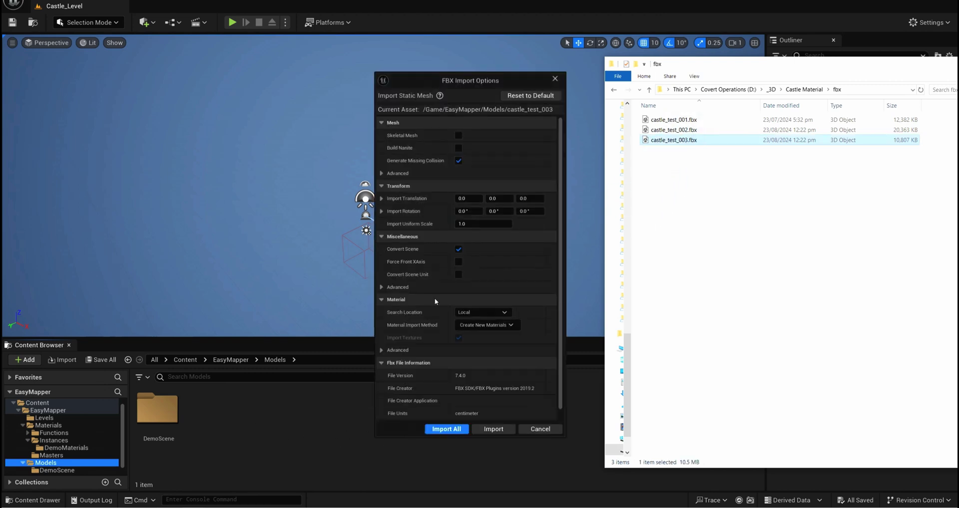
left_click(459, 149)
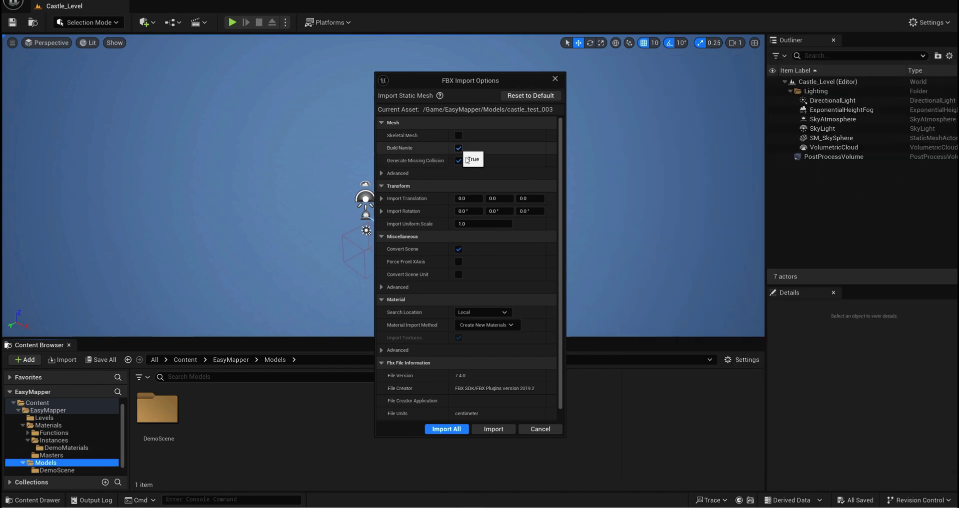
left_click(382, 173)
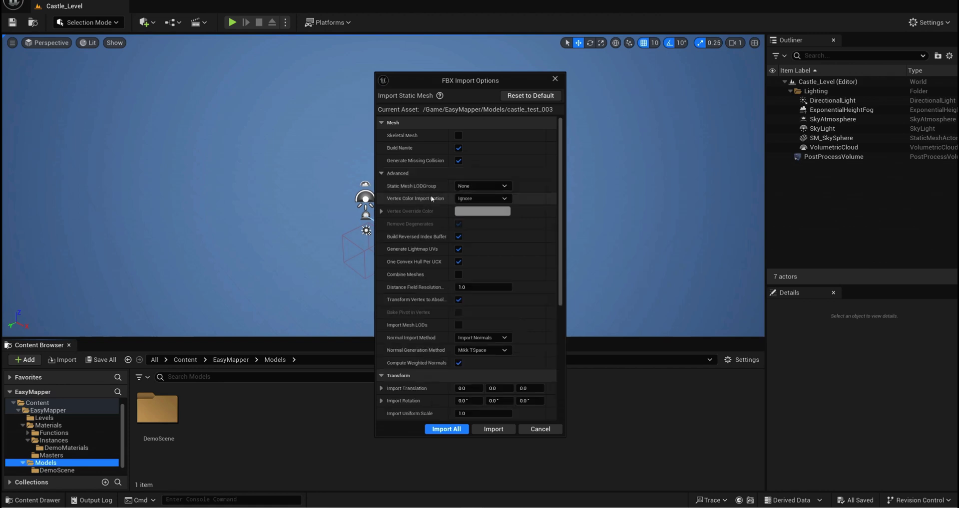
left_click(481, 198)
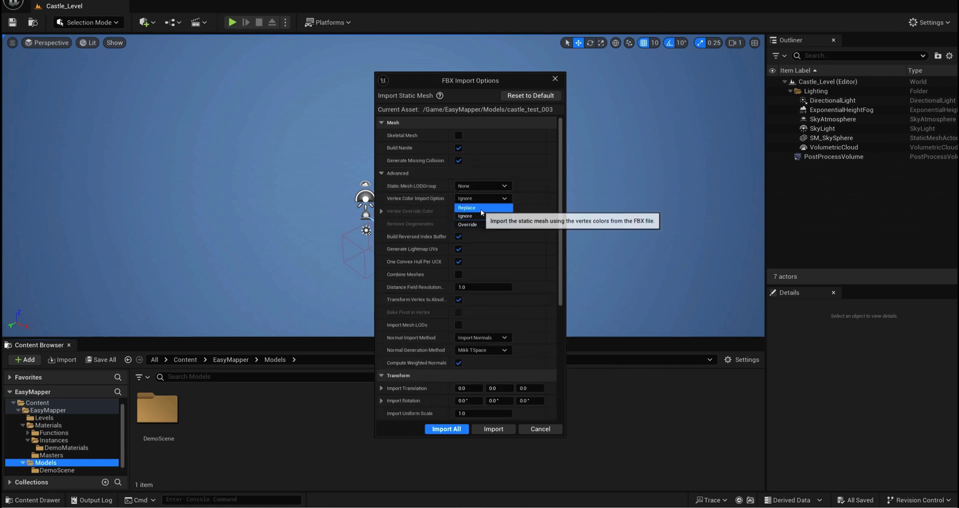
left_click(474, 207)
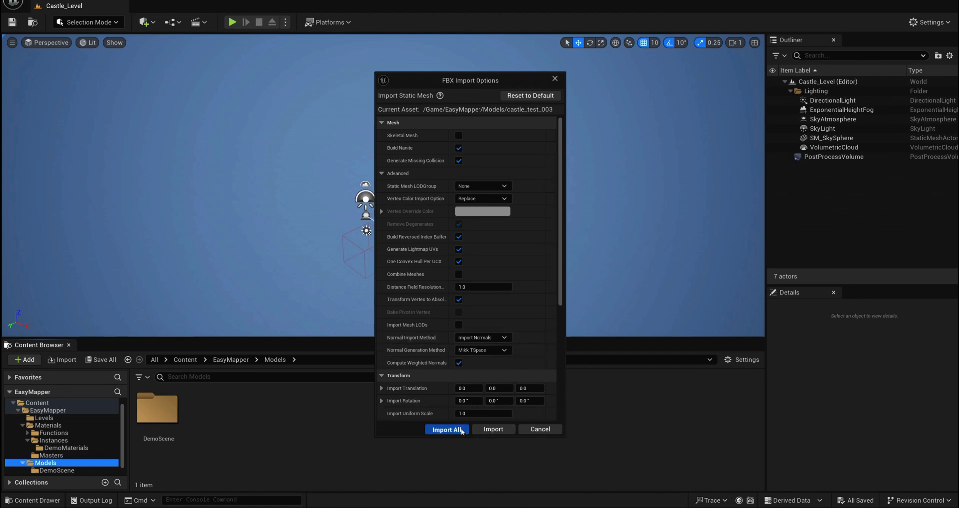
left_click(446, 430)
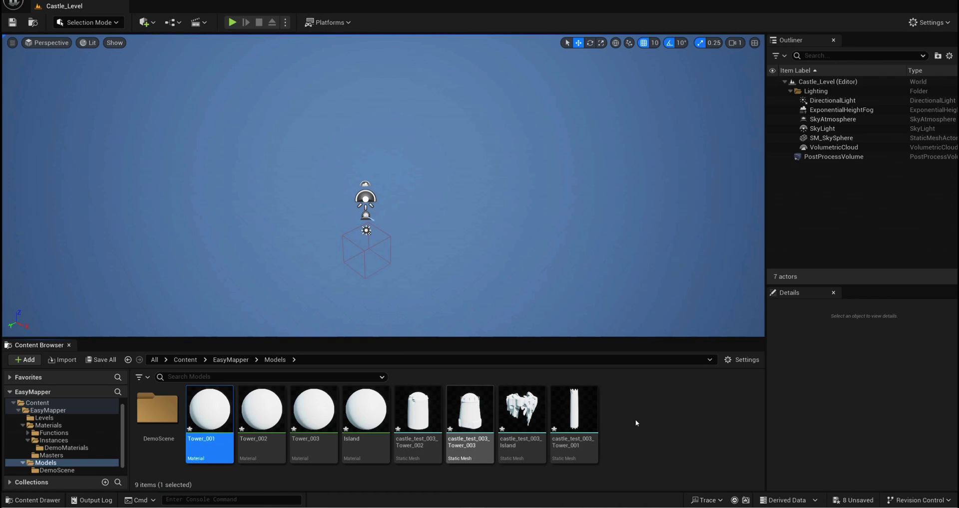
Step: Delete the imported Tower_001, Tower_002, Tower_003 and Island materials and save the remaining meshes
left_click(365, 410, "shift")
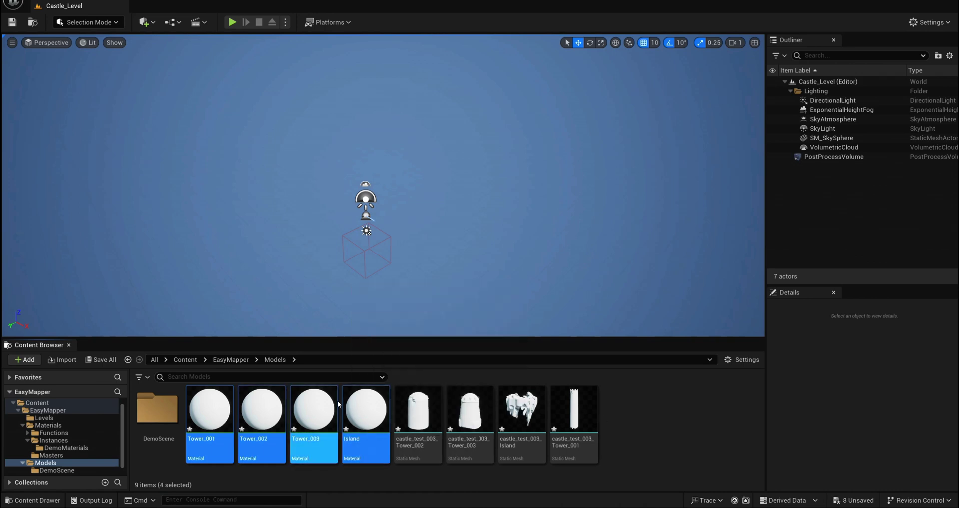
key("Delete")
left_click(394, 404)
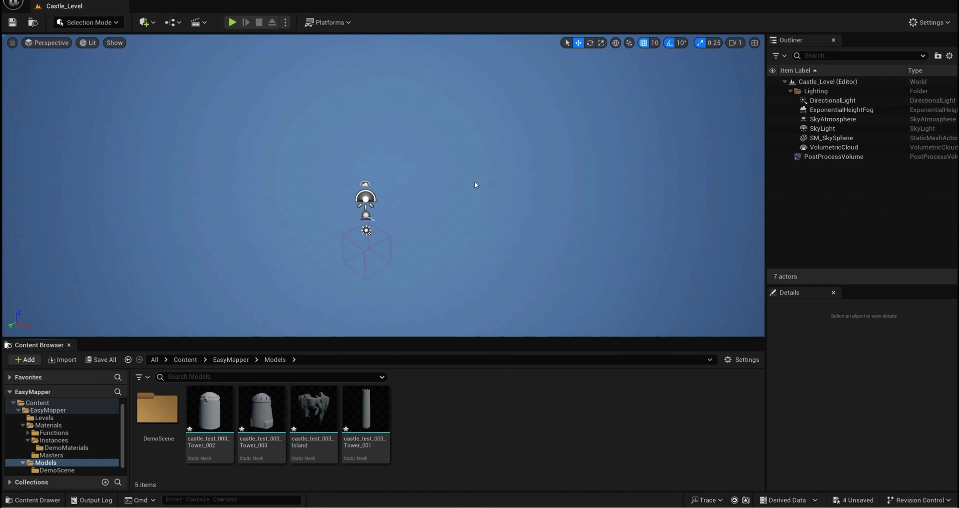
key("ctrl+s")
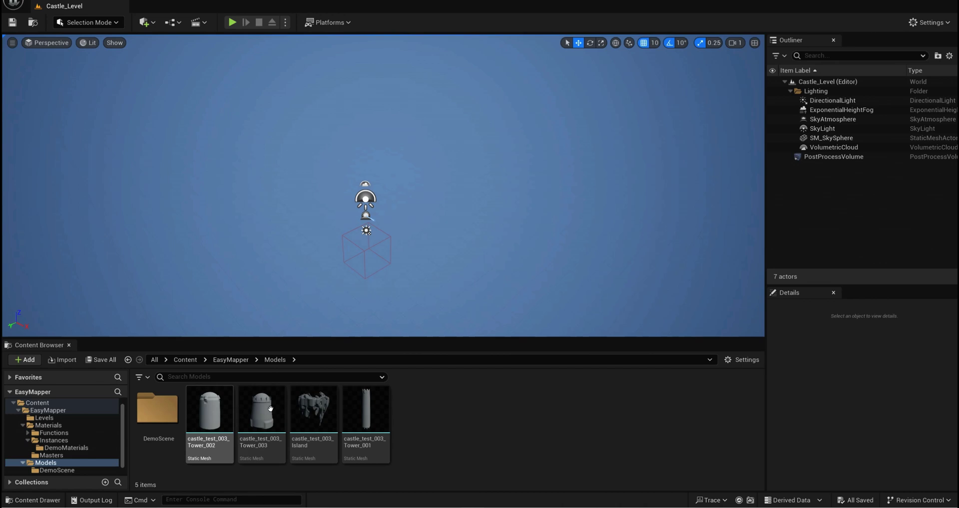
Step: Place the Tower_002, Tower_003, Island and Tower_001 castle meshes in Castle_Level
left_click_drag(210, 409, 352, 180)
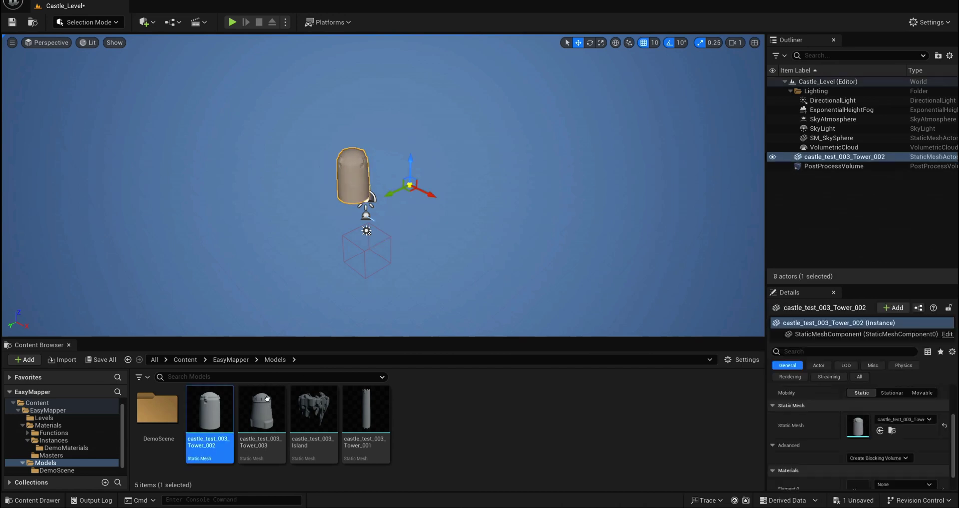
left_click_drag(261, 409, 322, 197)
left_click_drag(313, 412, 322, 170)
left_click_drag(351, 437, 269, 180)
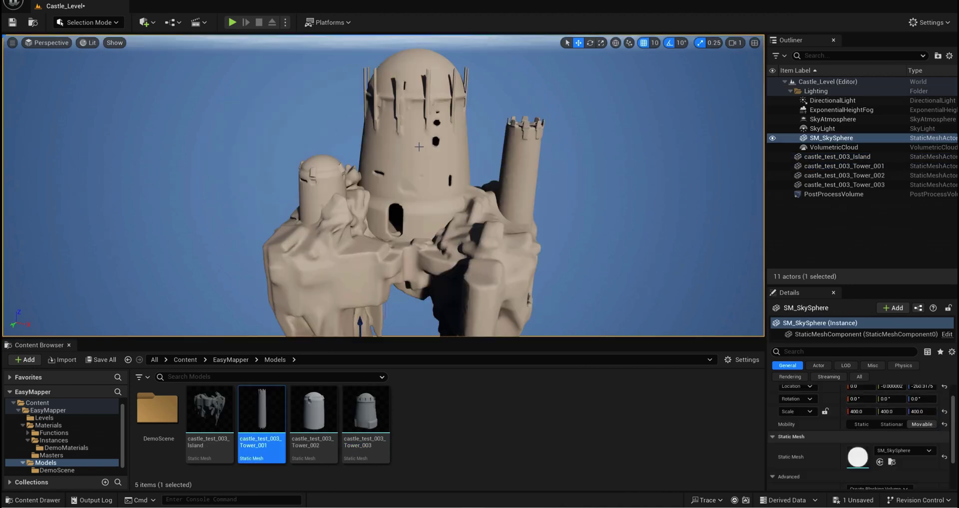
Step: Apply the MI_EasyMapper_Walls material instance from DemoMaterials to the towers and island
left_click(63, 448)
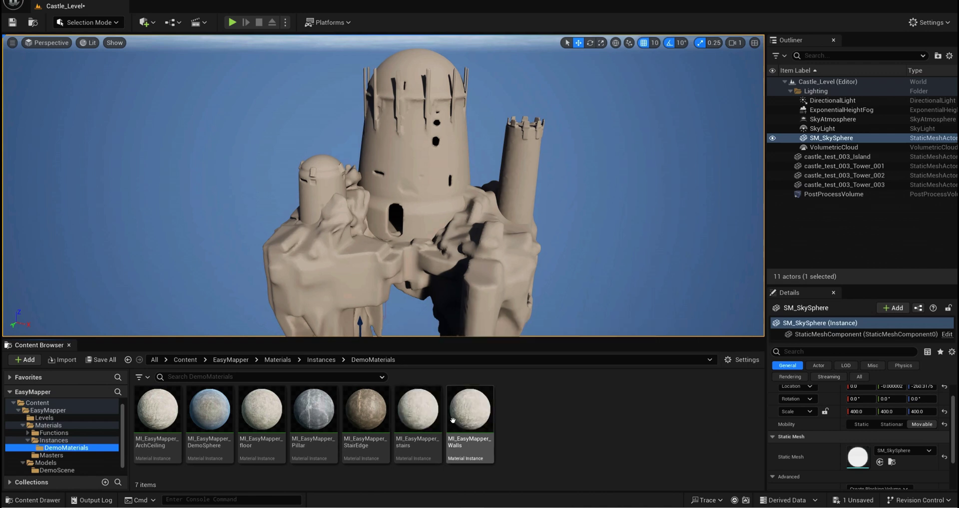
left_click_drag(478, 420, 451, 208)
mouse_move(451, 209)
right_mouse_down()
mouse_move(449, 173)
mouse_move(452, 222)
mouse_move(453, 140)
mouse_move(451, 230)
mouse_move(446, 194)
right_mouse_up()
right_click_drag(391, 332, 391, 319)
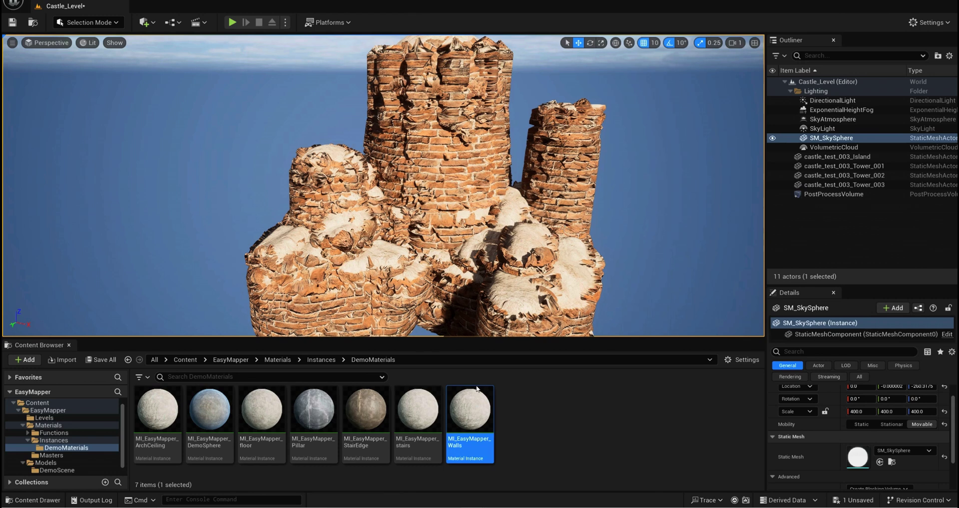
Step: Open MI_EasyMapper_Walls beside the viewport and set its displacement scaling Magnitude to 5
double_click(469, 411)
left_click_drag(334, 23, 524, 50)
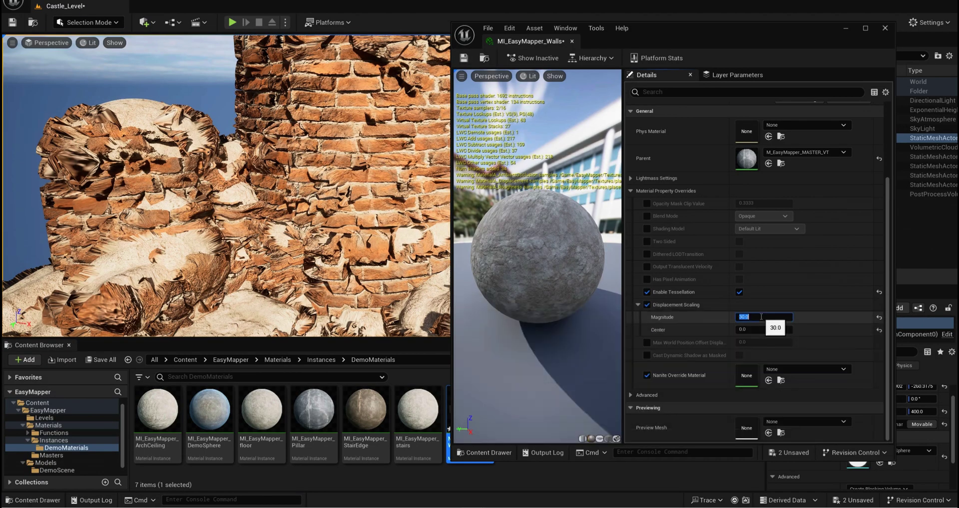
type("5")
key("Return")
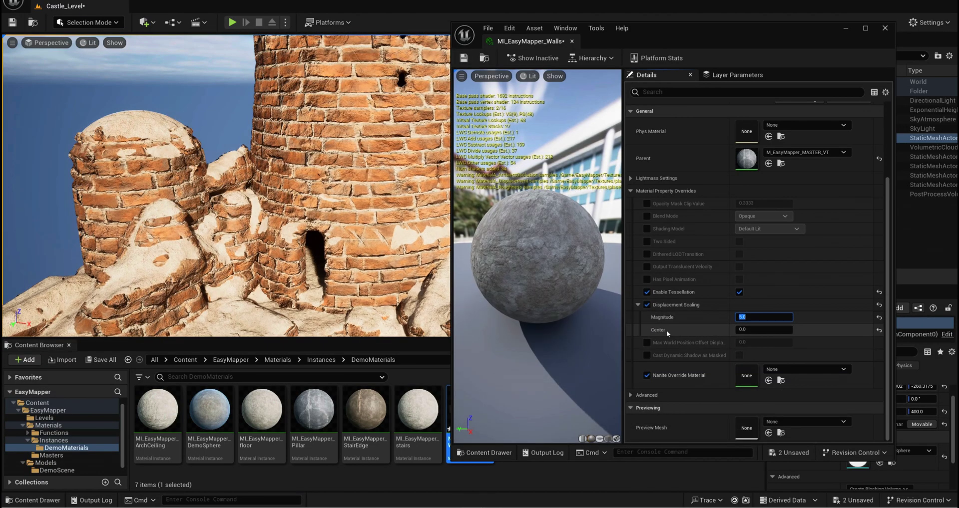
Step: Try a displacement scaling Center of 0.5 for MI_EasyMapper_Walls and set it to 1
left_click(749, 330)
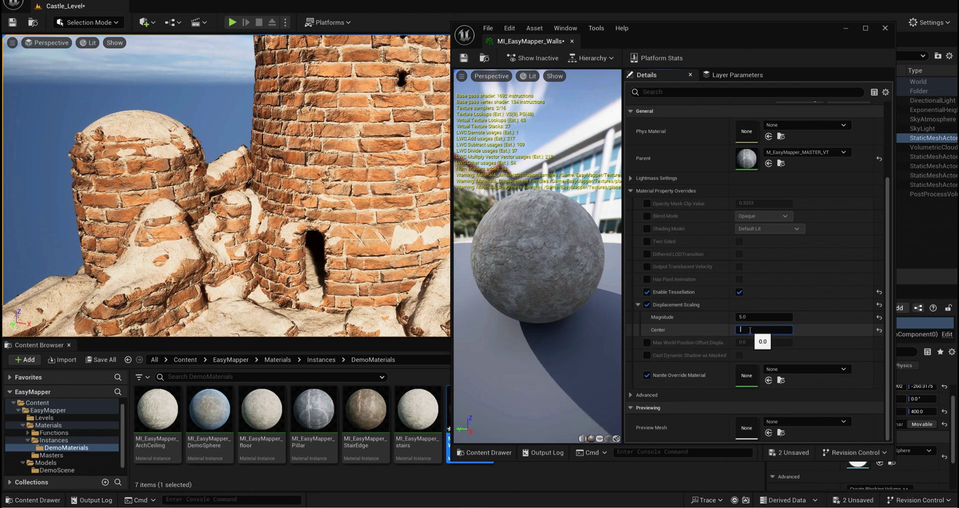
type(".5")
key("Return")
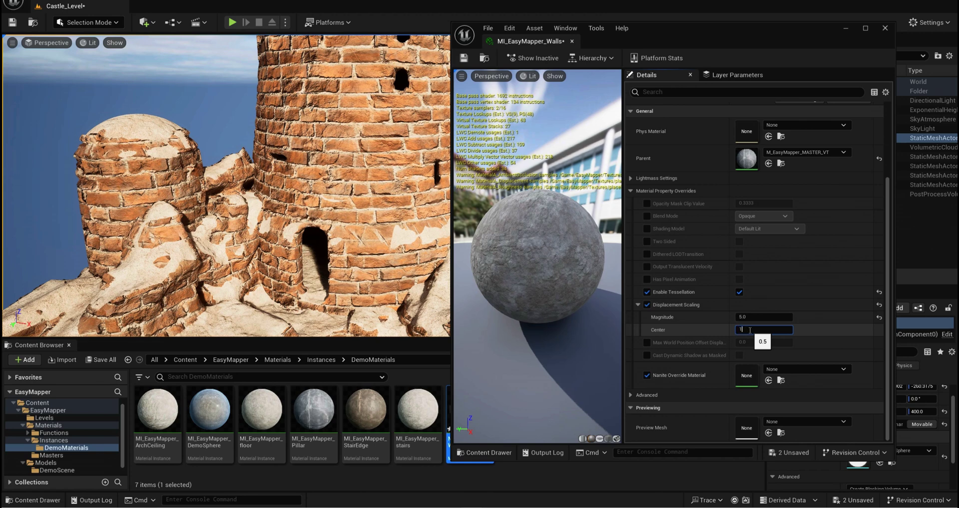
type("1")
key("Return")
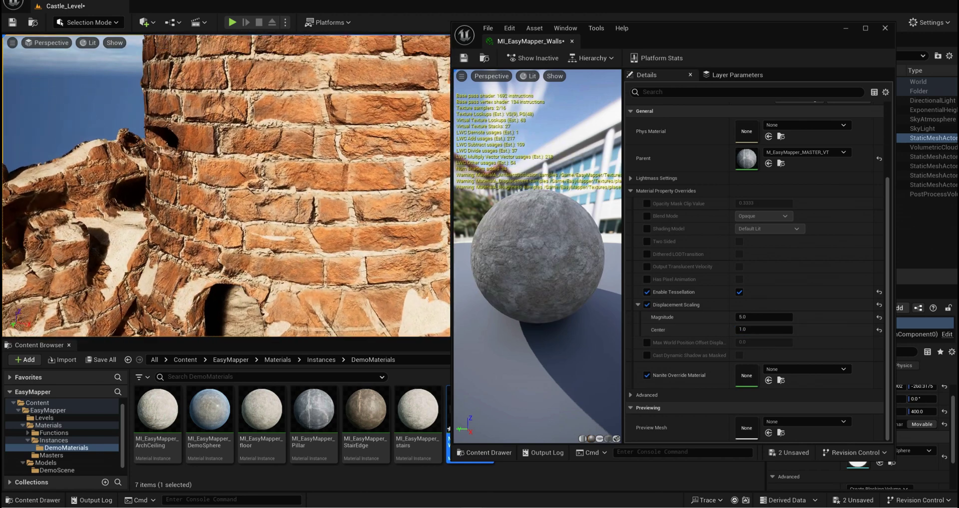
Step: Fly close to the main tower's brick wall to examine the displacement around its openings
right_click_drag(281, 163, 270, 127)
key("w")
key("s")
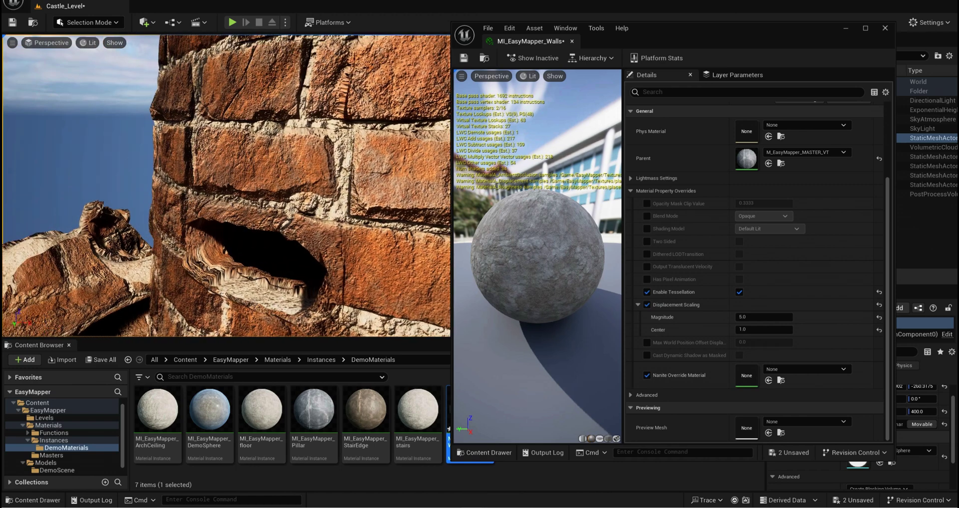
key("d")
right_click_drag(95, 197, 108, 199)
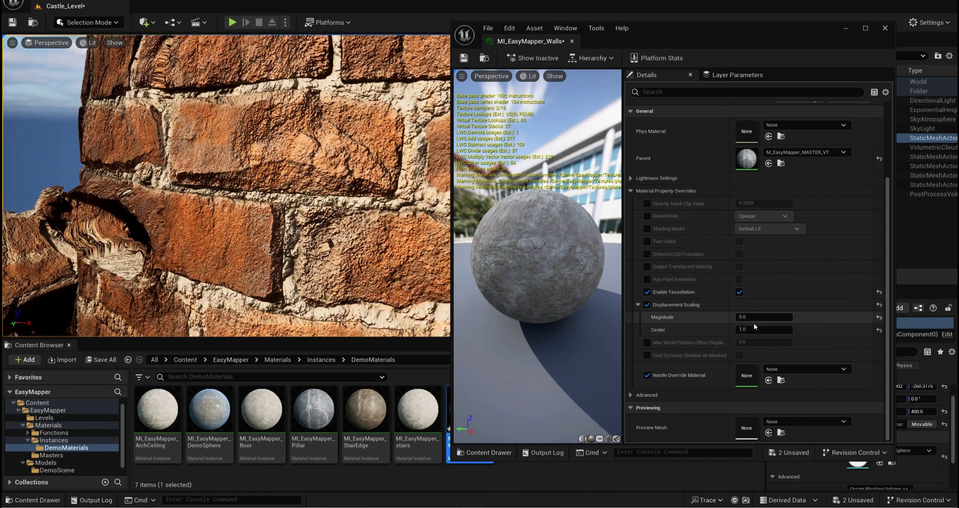
Step: Set the displacement scaling Center of MI_EasyMapper_Walls to 0.5
left_click(754, 330)
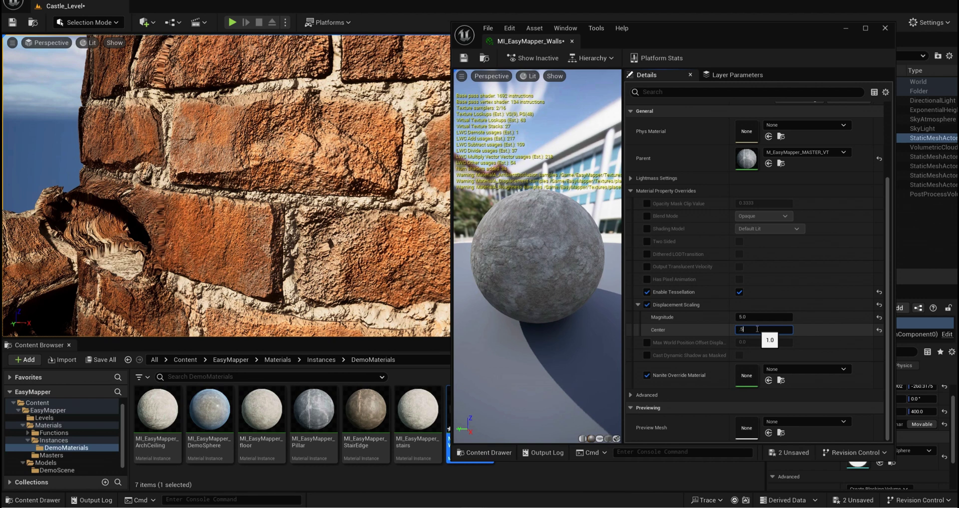
key("Return")
key("s")
right_click_drag(341, 245, 358, 234)
Step: Lower the GlobalScale of Material A in MI_EasyMapper_Walls
scroll(630, 145, "up", 5)
left_click(630, 145)
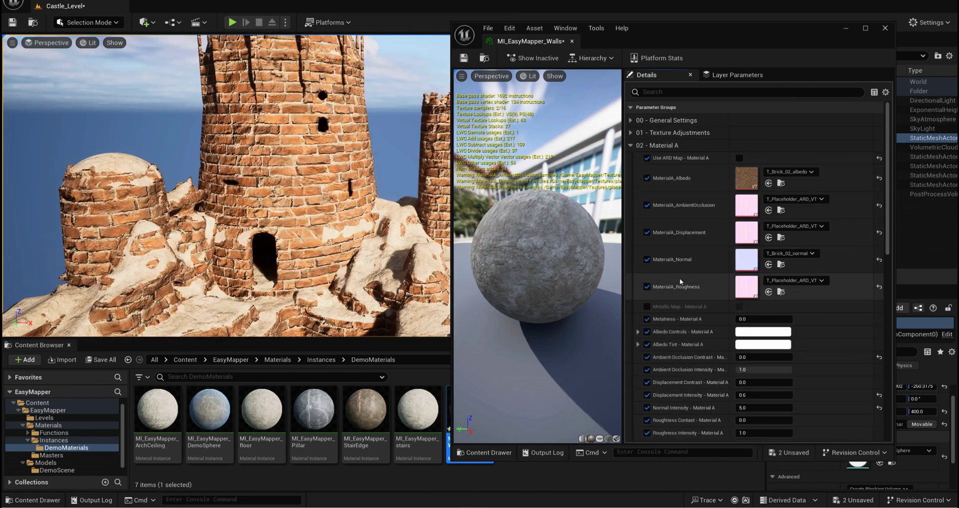
scroll(679, 277, "down", 4)
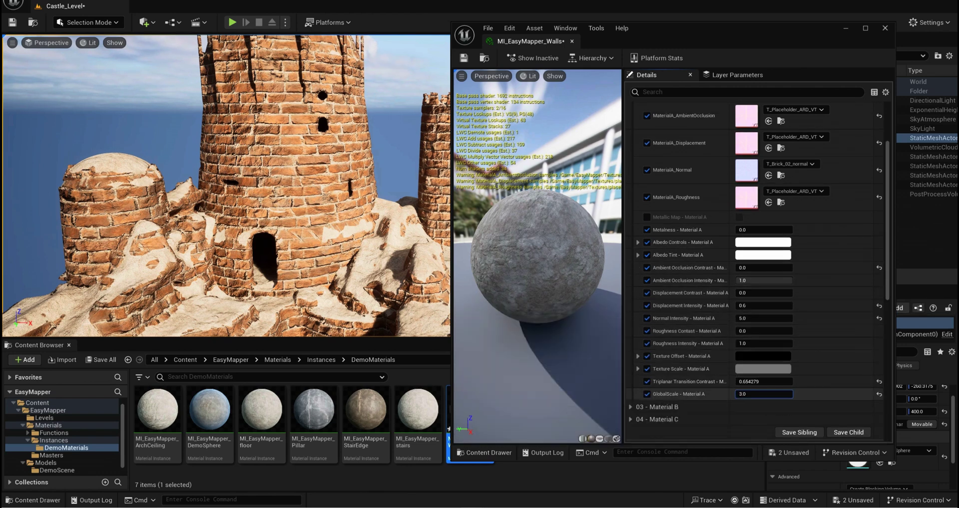
left_click_drag(763, 394, 722, 394)
Step: Lower the GlobalScale of Material B, the damaged brick layer, in MI_EasyMapper_Walls
scroll(667, 245, "up", 3)
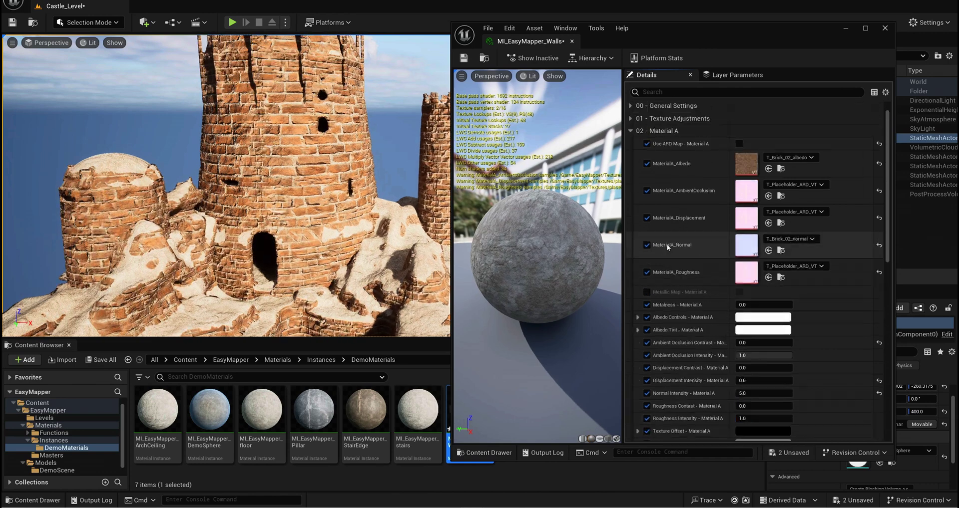
left_click(632, 145)
left_click(631, 158)
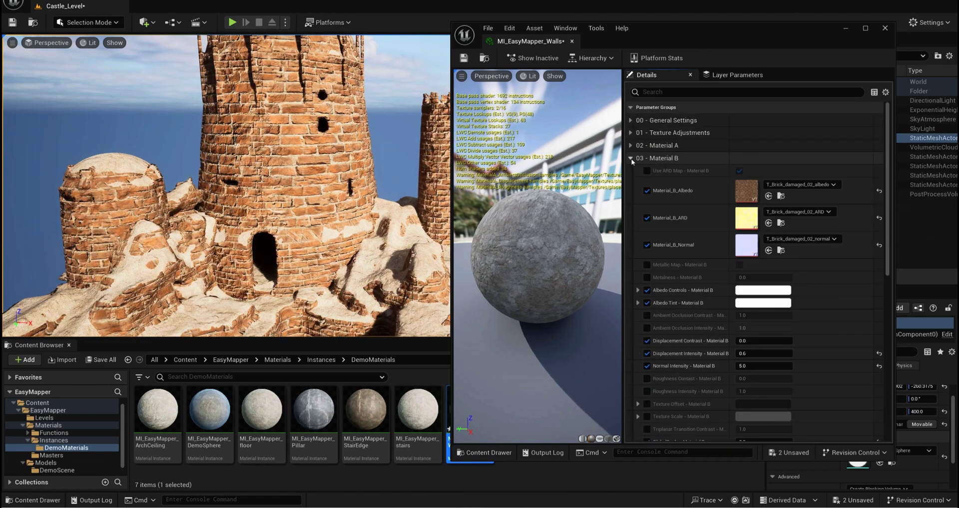
scroll(679, 338, "down", 4)
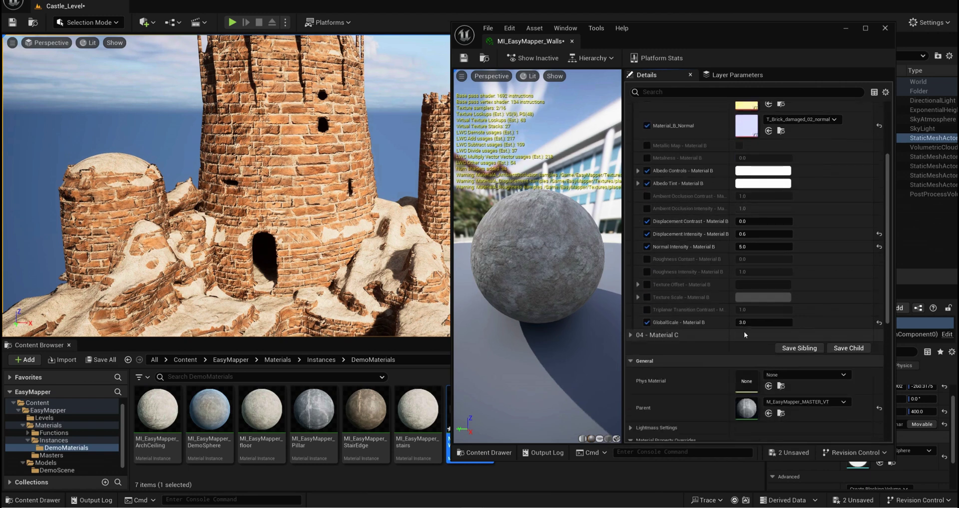
left_click_drag(752, 322, 723, 322)
key("w")
mouse_move(261, 181)
right_mouse_down()
mouse_move(329, 182)
mouse_move(253, 180)
right_mouse_up()
key("e")
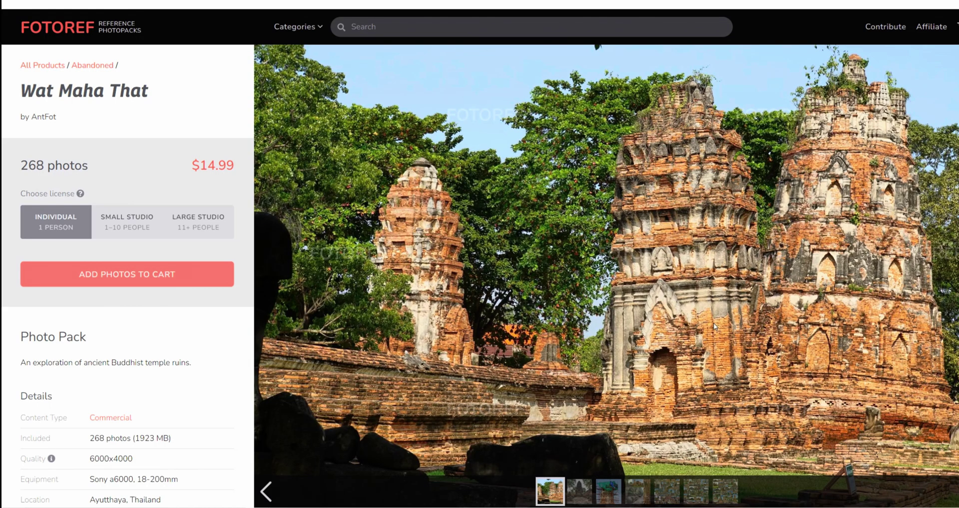
left_click(713, 327)
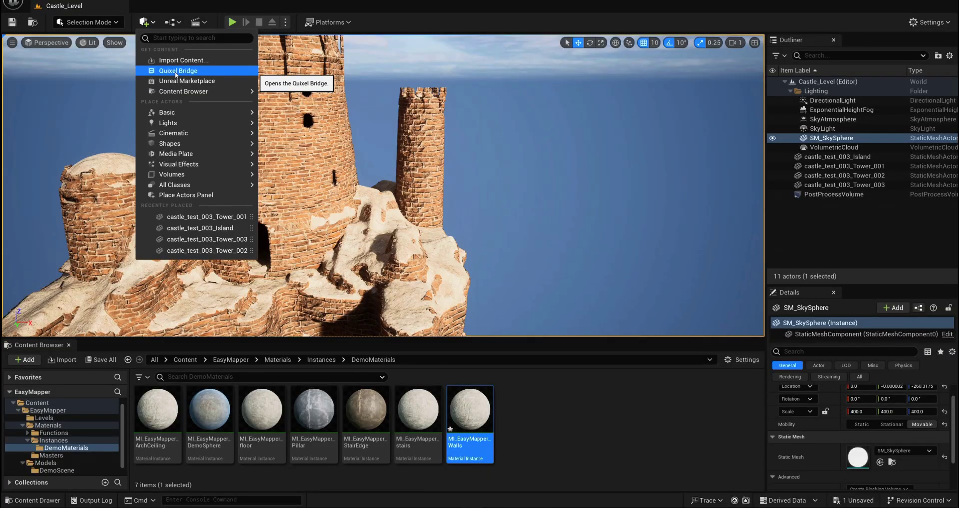
Step: Switch to Quixel Bridge, browse the Snow surfaces and pick the smooth Fresh Windswept Snow surface
left_click(175, 73)
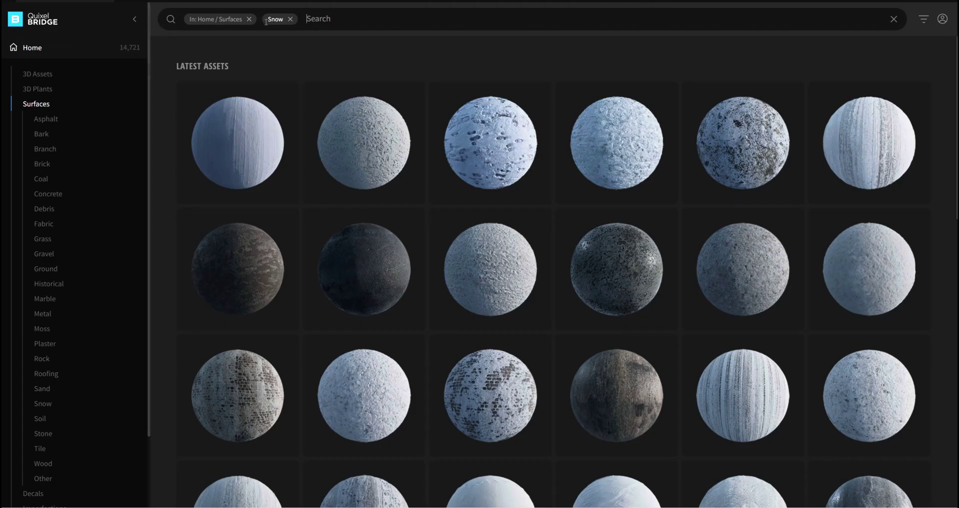
scroll(580, 290, "down", 10)
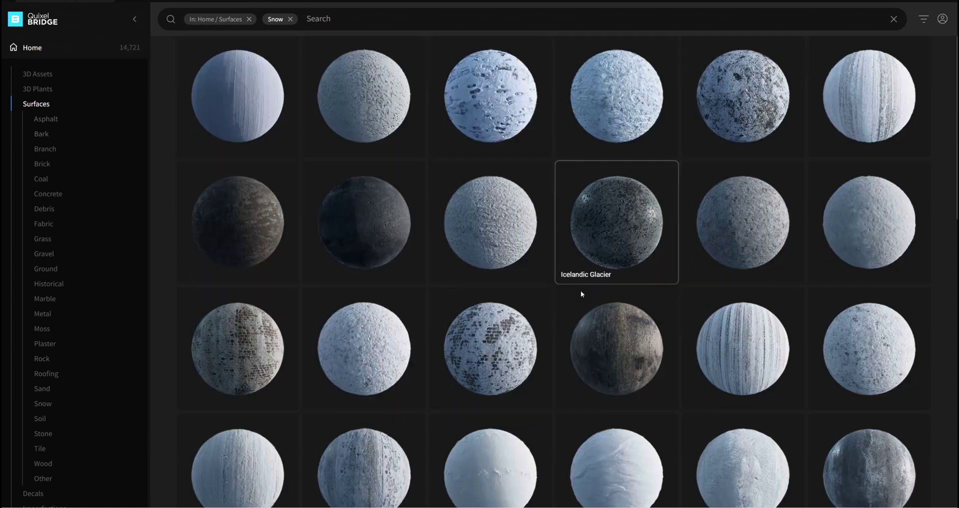
scroll(580, 290, "down", 5)
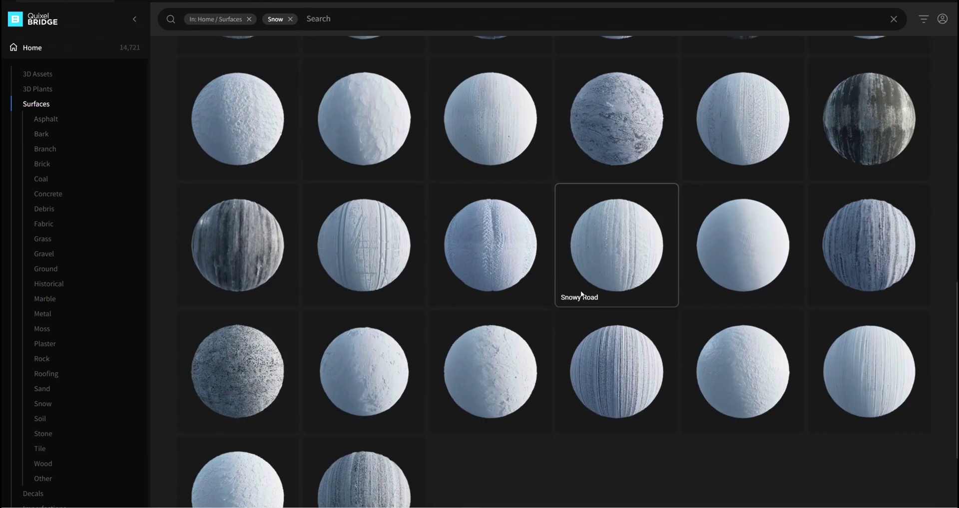
left_click(765, 228)
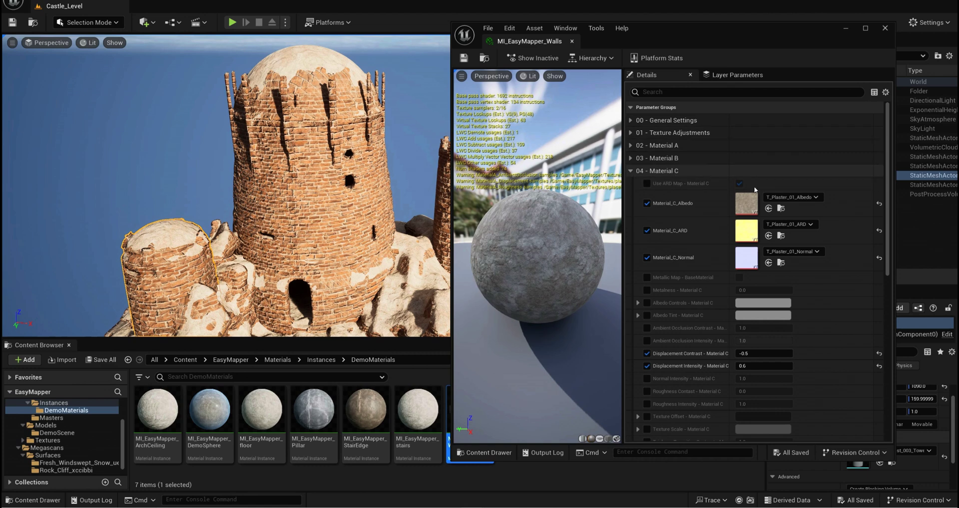
Step: Assign the Fresh Windswept Snow albedo and ARD textures to Material C in MI_EasyMapper_Walls
left_click(801, 198)
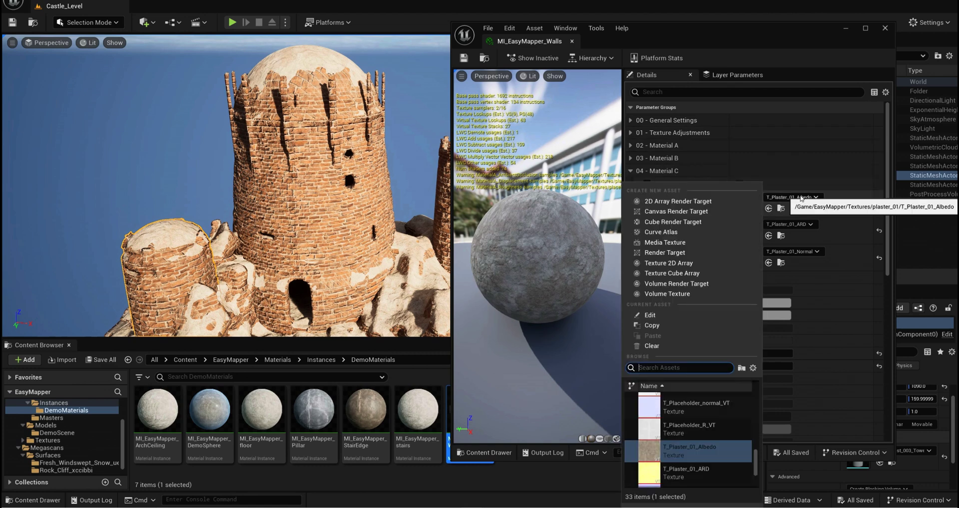
type("snow")
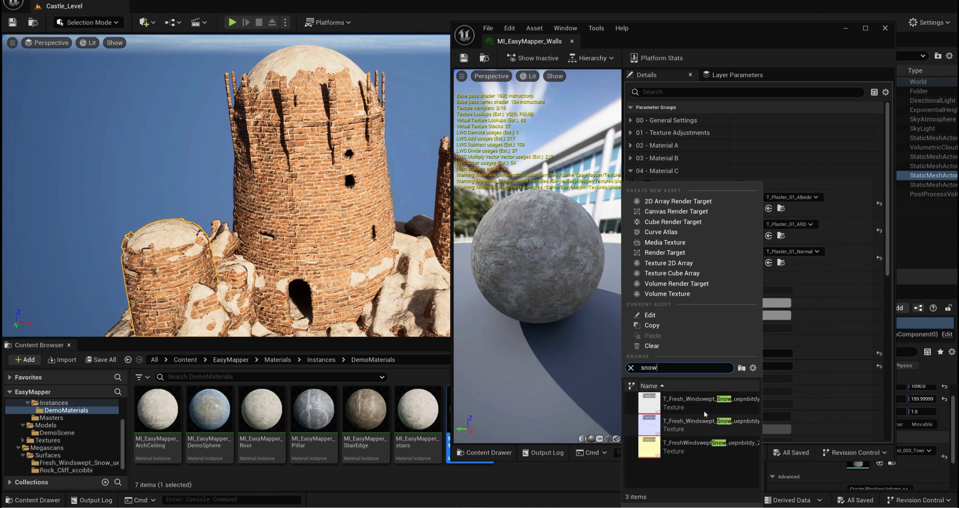
left_click(703, 411)
left_click(801, 225)
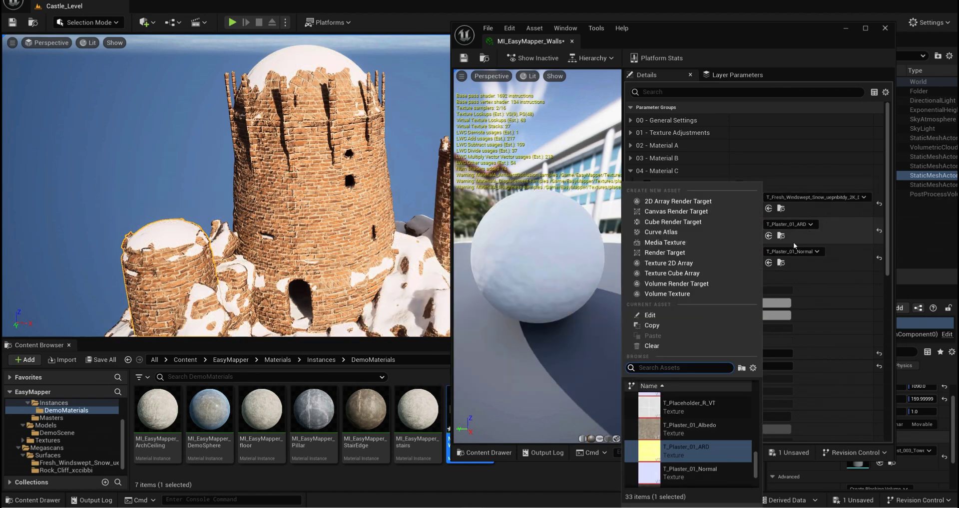
type("snow")
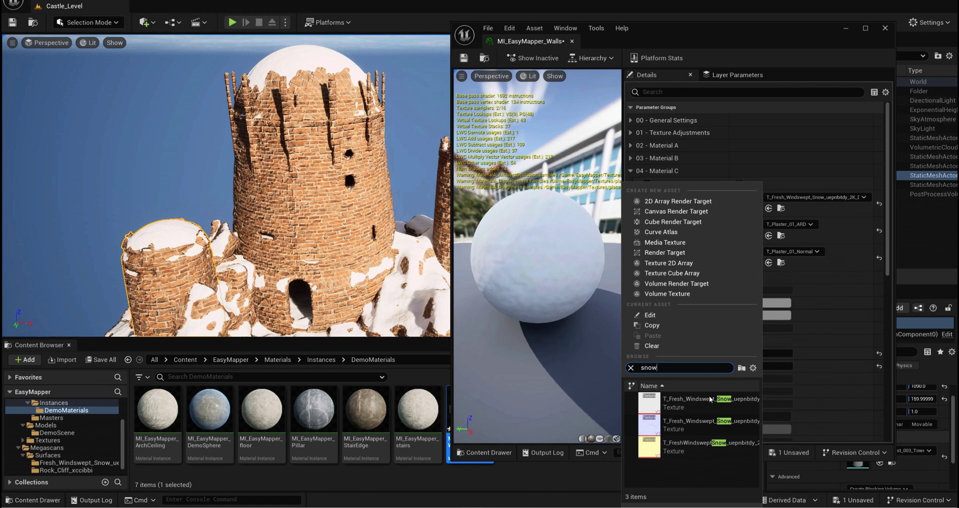
left_click(703, 446)
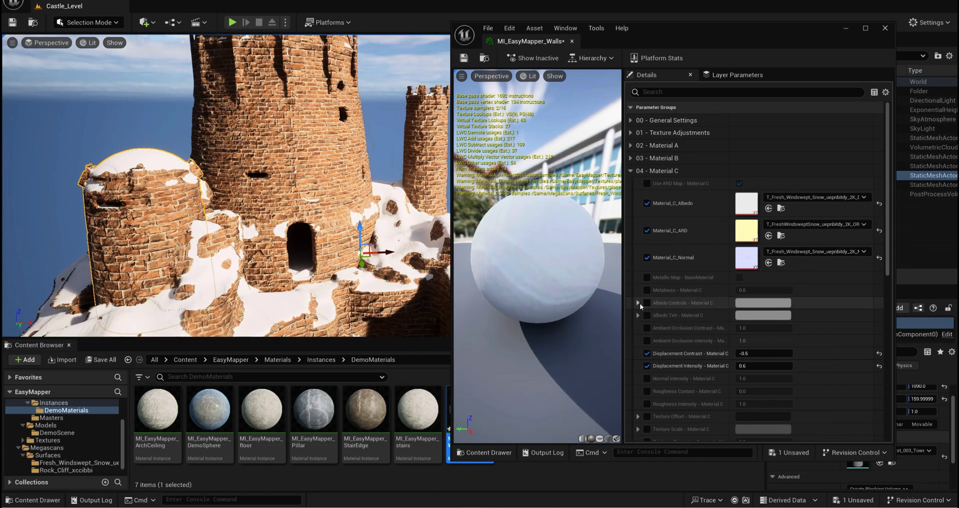
Step: Enable Albedo Controls for Material C and set them to a pale blue-violet, linear hex 7173C7FF
left_click(646, 303)
left_click(777, 307)
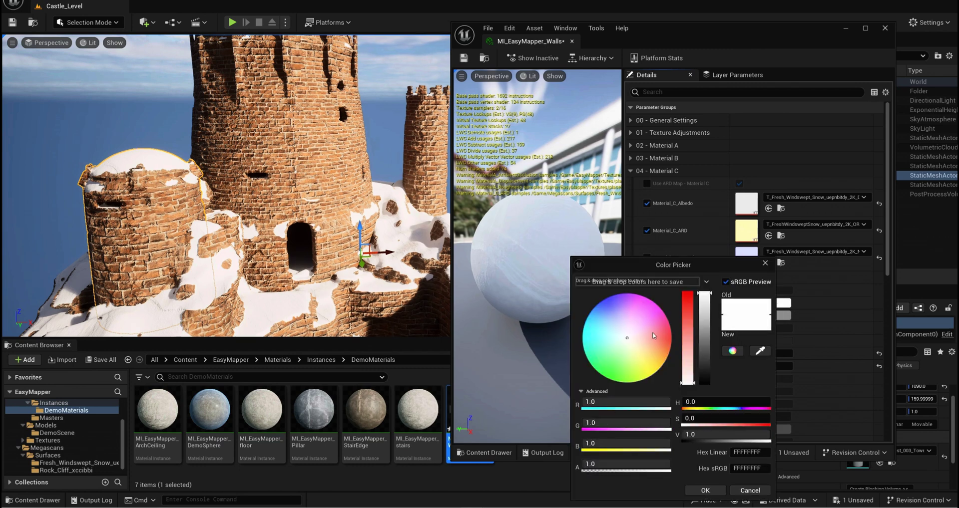
left_click_drag(637, 330, 614, 327)
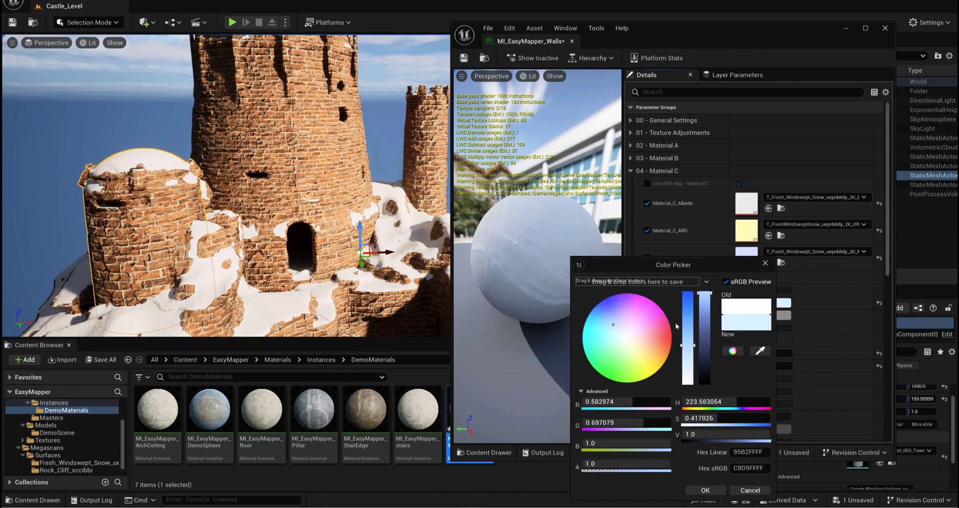
left_click_drag(688, 345, 704, 313)
left_click_drag(614, 327, 617, 321)
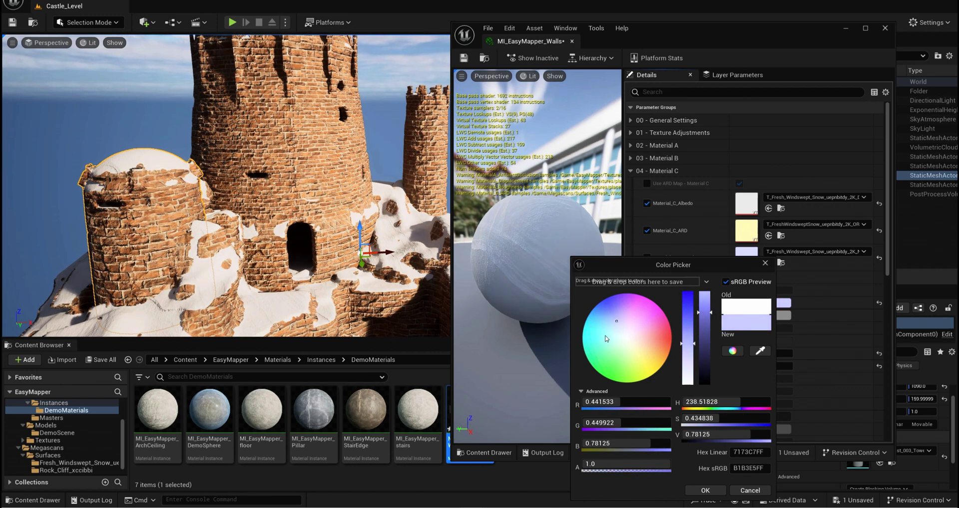
Step: Raise Material C's Displacement Intensity to about 1.51, checking the snow on the tower dome up close
right_click_drag(305, 274, 309, 255)
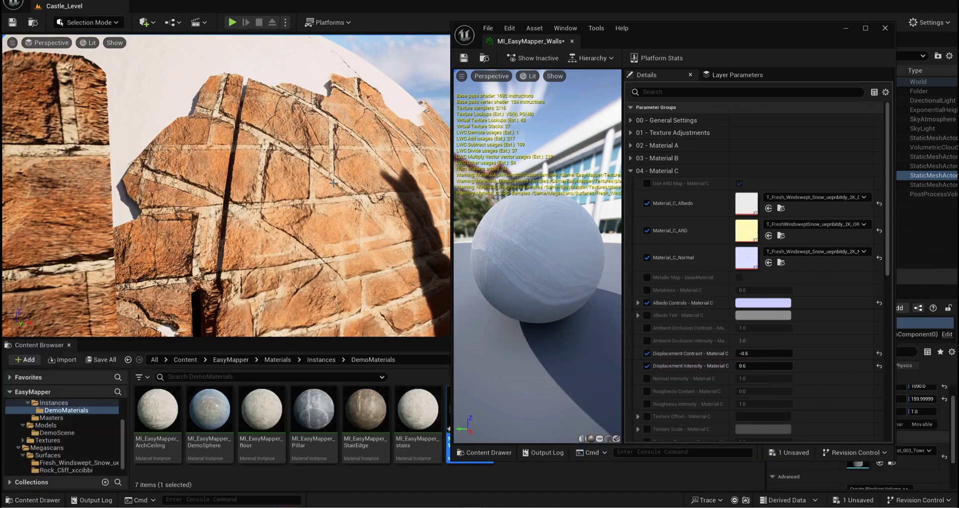
right_click_drag(314, 210, 321, 159)
left_click(321, 159)
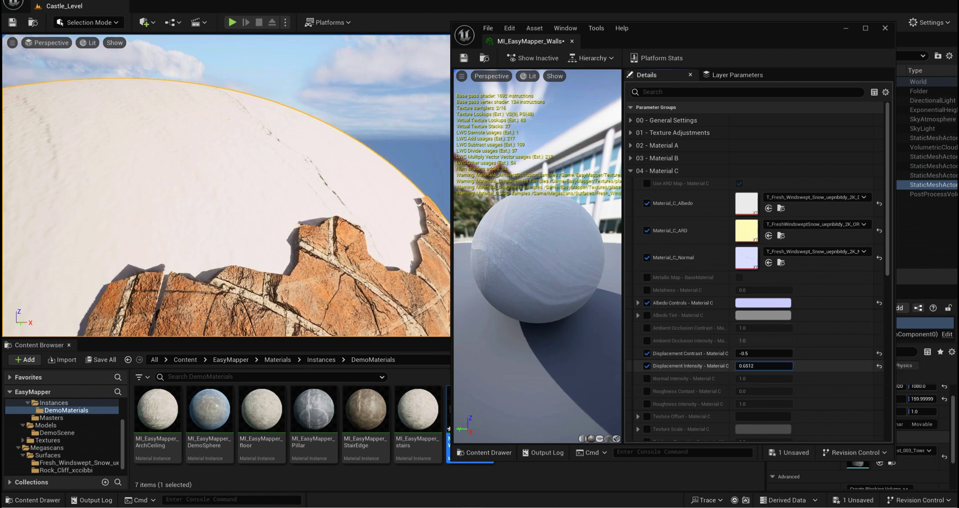
left_click_drag(763, 366, 779, 366)
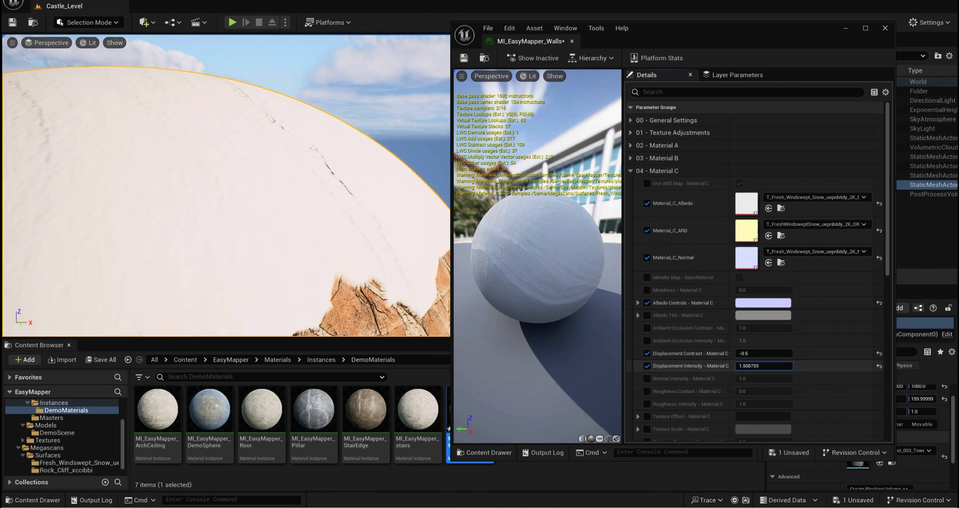
key("s")
mouse_move(319, 200)
right_mouse_down()
mouse_move(303, 195)
mouse_move(317, 190)
mouse_move(322, 210)
mouse_move(304, 209)
right_mouse_up()
key("q")
key("s")
key("w")
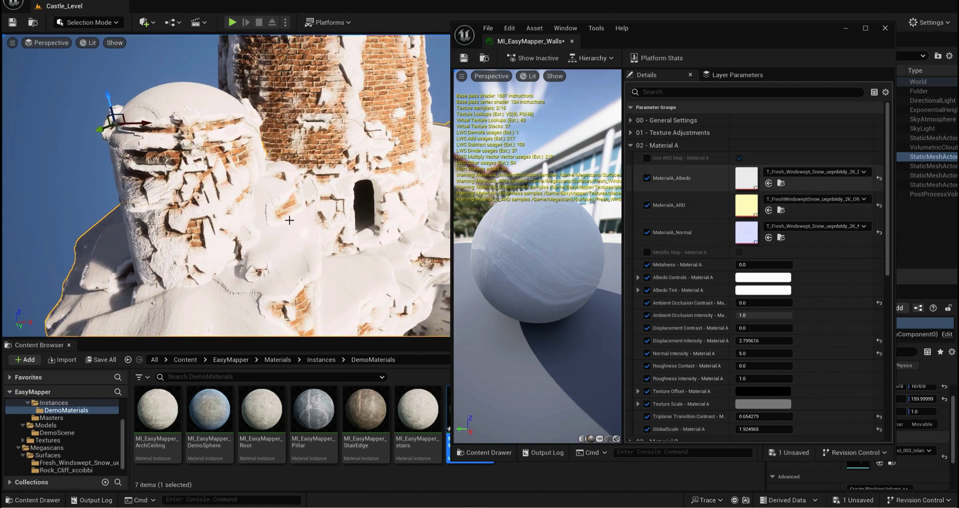
Step: Raise the Brightness in Material A's Albedo Controls to about 0.576 to lighten the bricks
right_click_drag(290, 220, 312, 239)
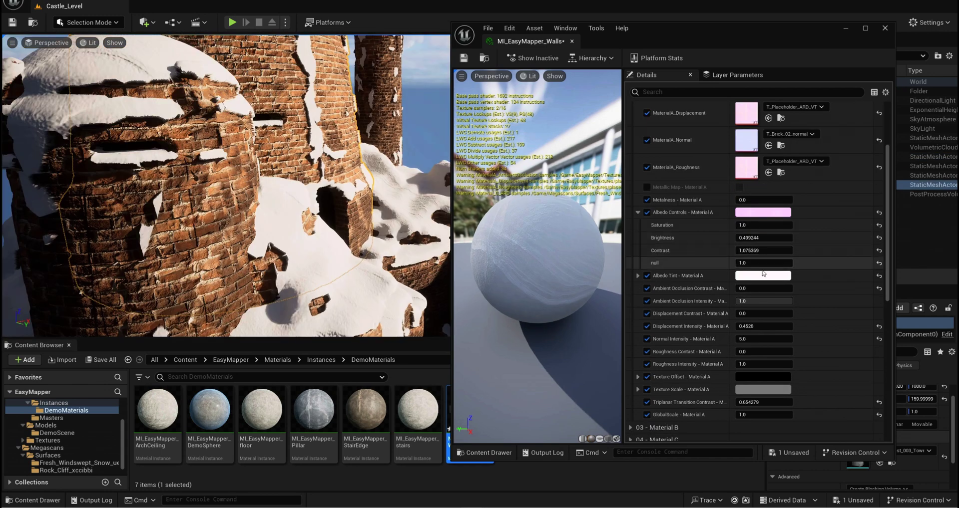
scroll(851, 240, "up", 4)
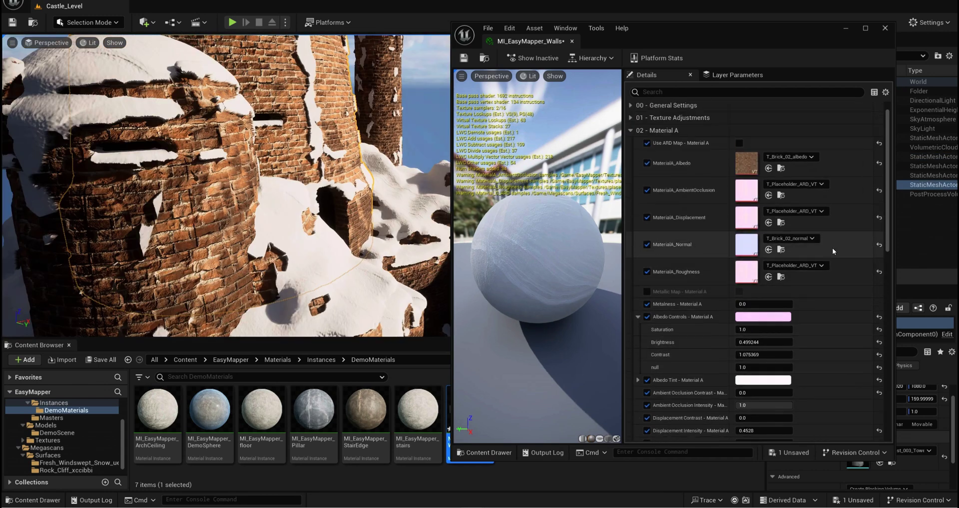
scroll(827, 297, "down", 4)
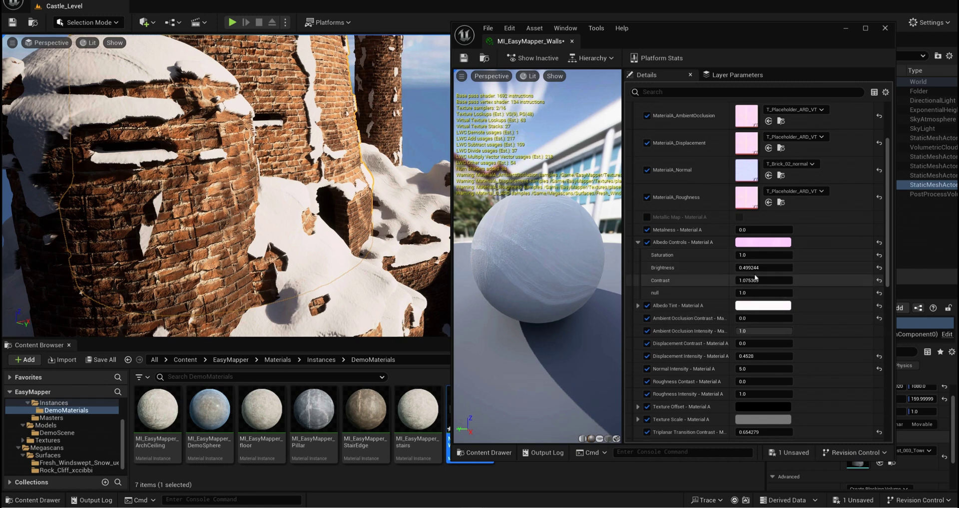
left_click_drag(754, 269, 778, 268)
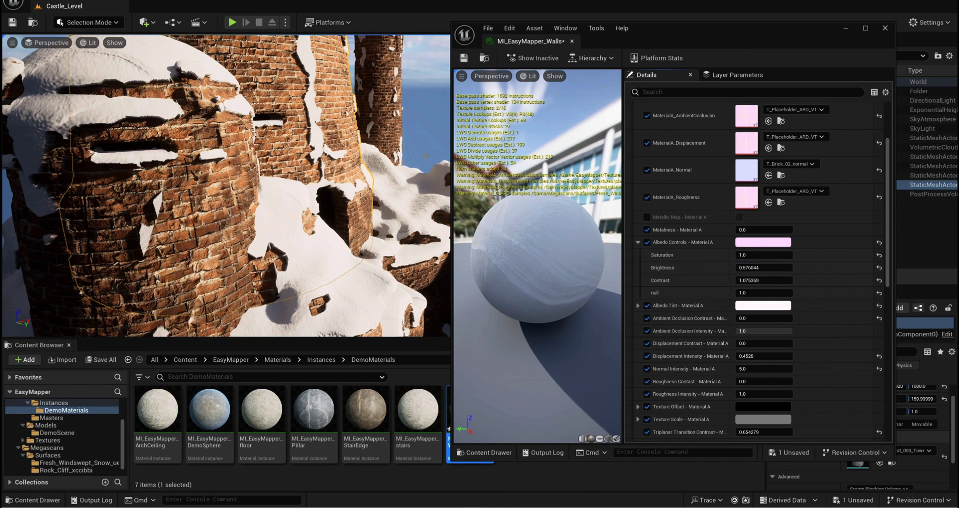
Step: Lower Material A's Roughness Intensity to about 0.136 and inspect the snowy brick walls from other angles
scroll(821, 357, "down", 3)
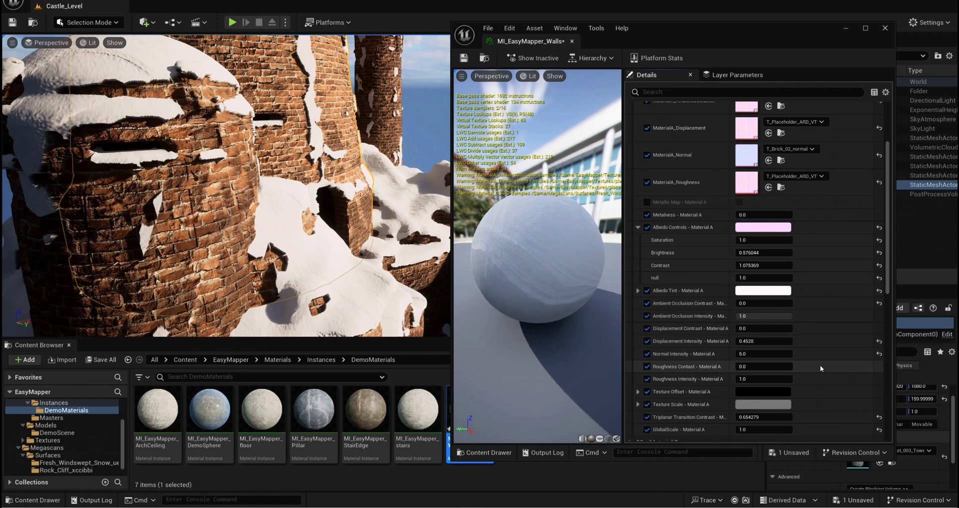
key("w")
mouse_move(319, 242)
right_mouse_down()
mouse_move(339, 250)
mouse_move(319, 242)
right_mouse_up()
left_click_drag(768, 335, 743, 334)
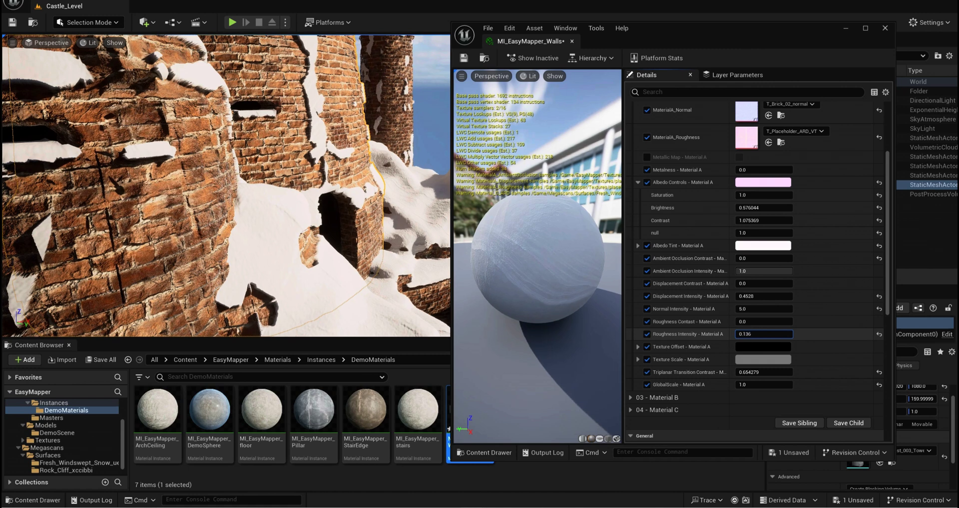
right_click_drag(312, 256, 370, 224)
right_click_drag(286, 245, 377, 175)
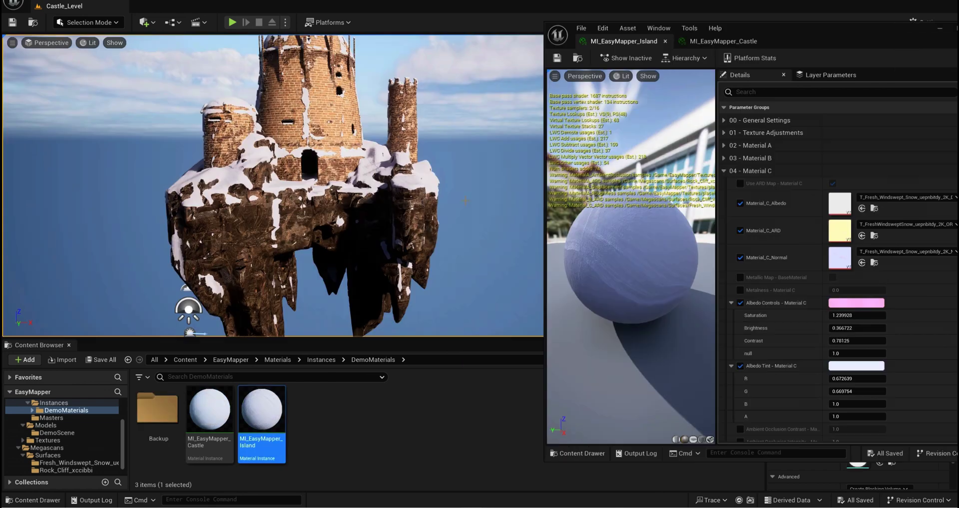
left_click(210, 410)
right_click(209, 411)
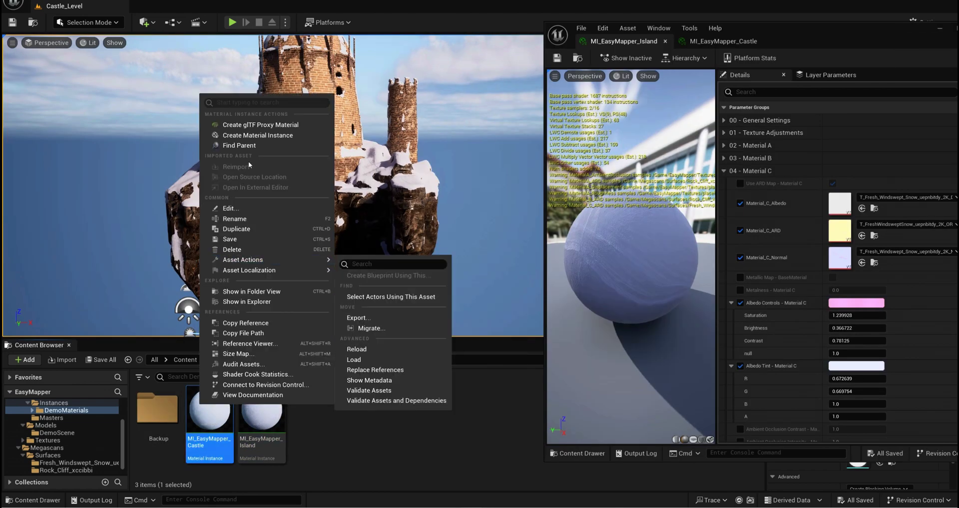
left_click(287, 425)
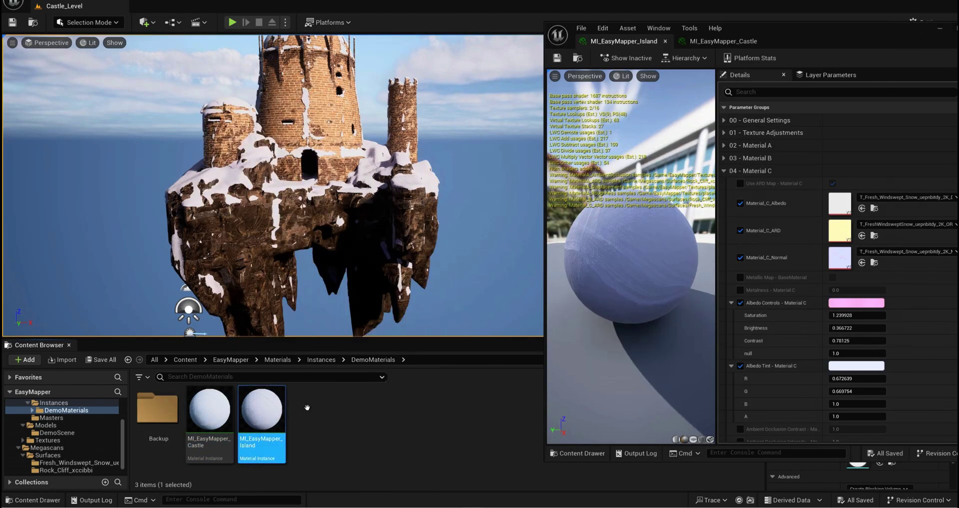
Step: Move the MI_EasyMapper_Island editor fully into view and expand its Material A parameters
left_click_drag(793, 31, 709, 26)
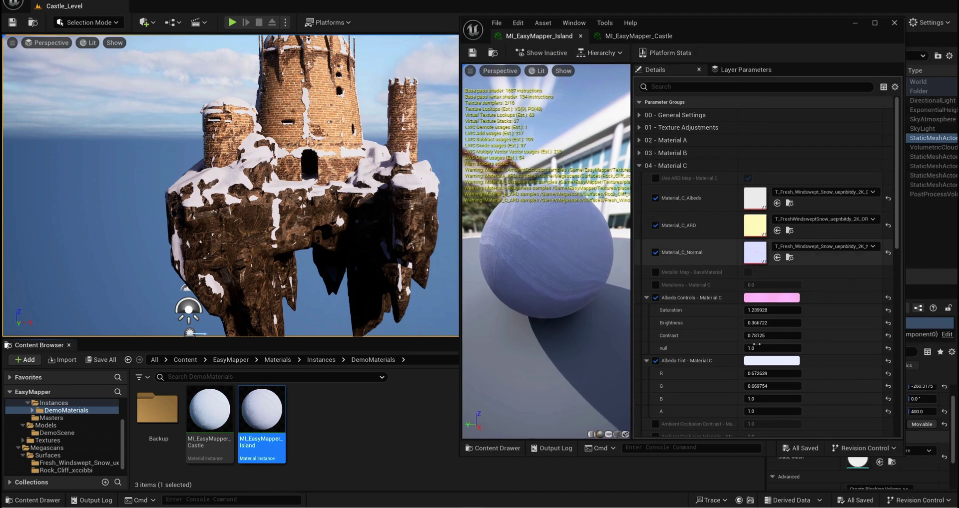
left_click(639, 141)
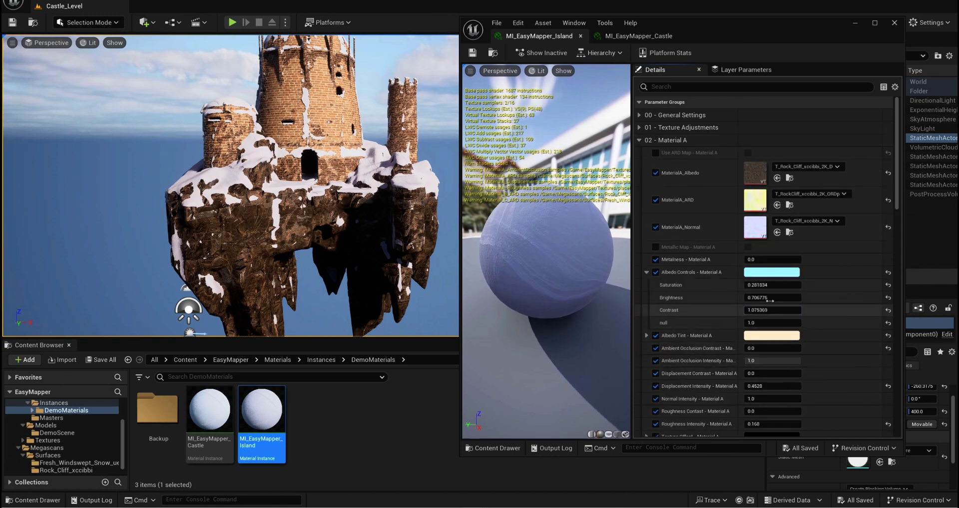
Step: Lower the Brightness in Material A's Albedo Controls to about 0.592 and check the island rock up close
mouse_move(771, 297)
left_mouse_down()
mouse_move(734, 297)
mouse_move(784, 298)
left_mouse_up()
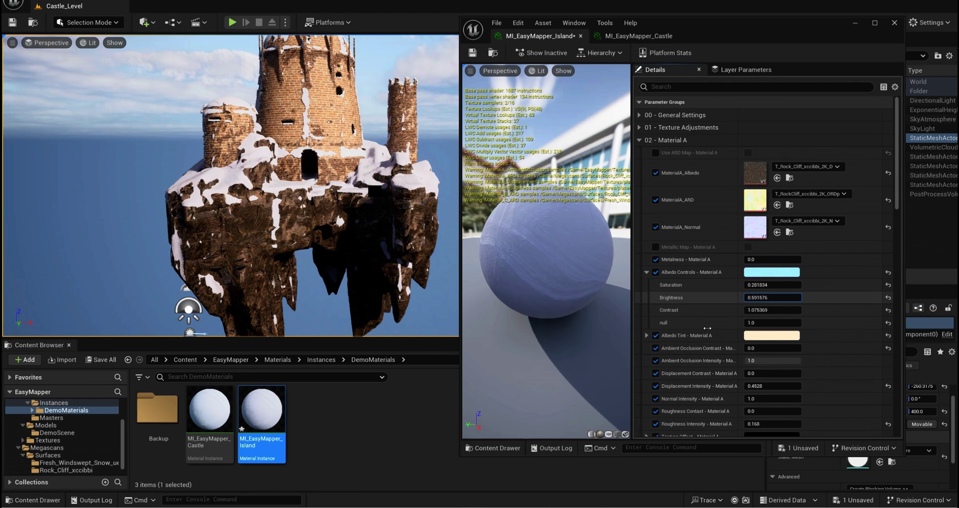
key("w")
right_click_drag(306, 195, 322, 180)
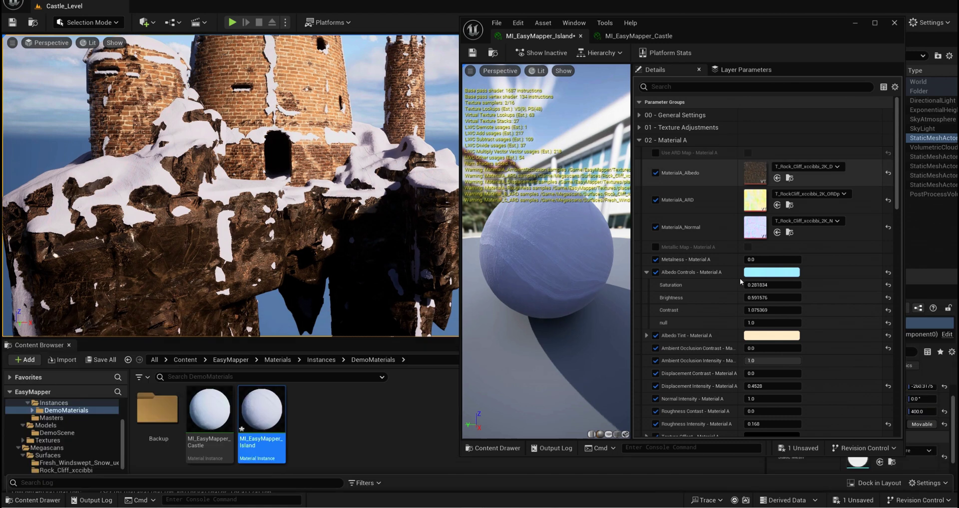
Step: Open Material A's Normal Intensity value for editing
scroll(741, 396, "down", 2)
scroll(744, 392, "down", 2)
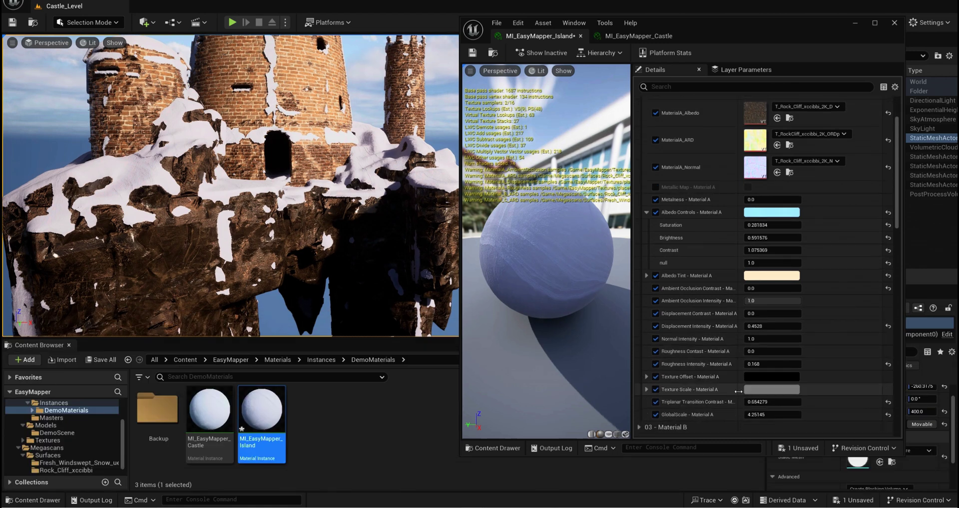
left_click(760, 339)
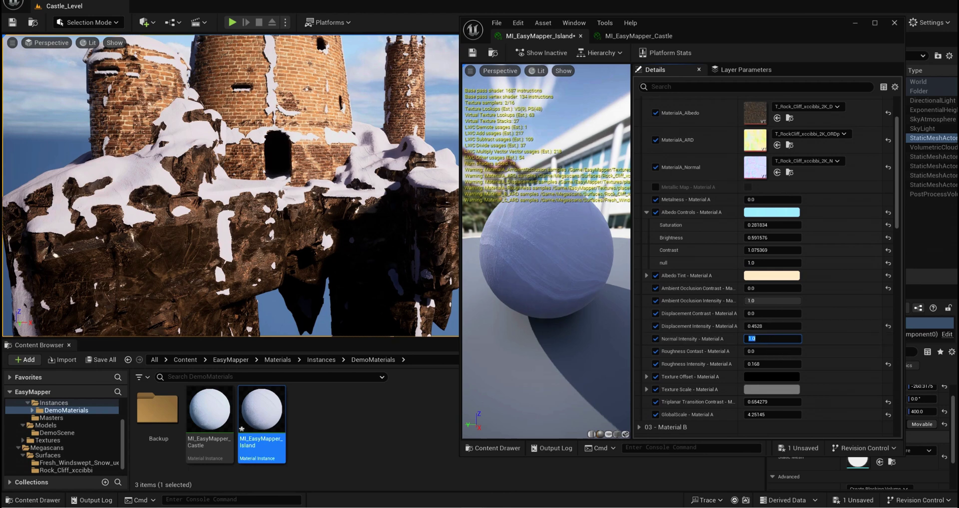
Step: Examine the selected island mesh and its towers from above, below and the front, and minimize the material instance editor
left_click(107, 221)
left_click_drag(160, 188, 132, 245, "alt")
left_click_drag(304, 325, 328, 314, "alt")
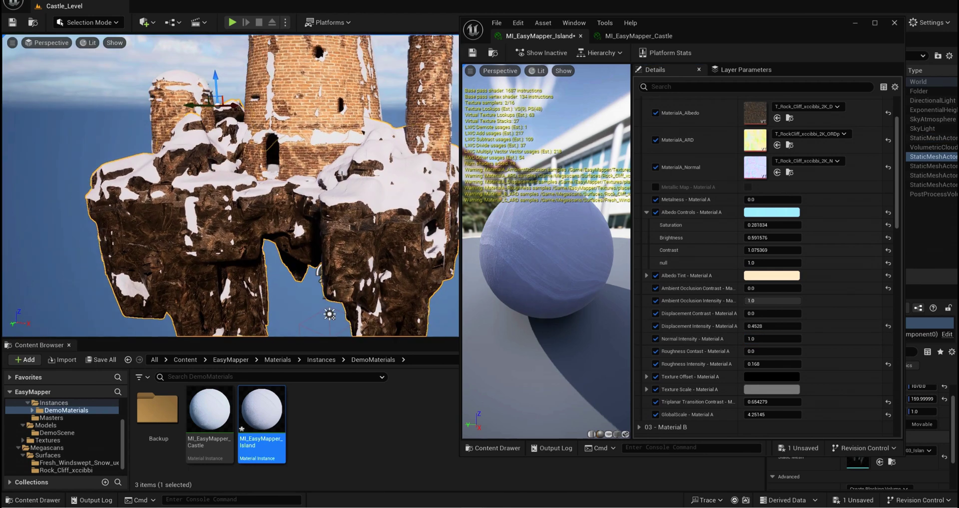
right_click_drag(329, 314, 269, 301, "alt")
left_click_drag(269, 302, 246, 295, "alt")
right_click_drag(245, 294, 200, 319, "alt")
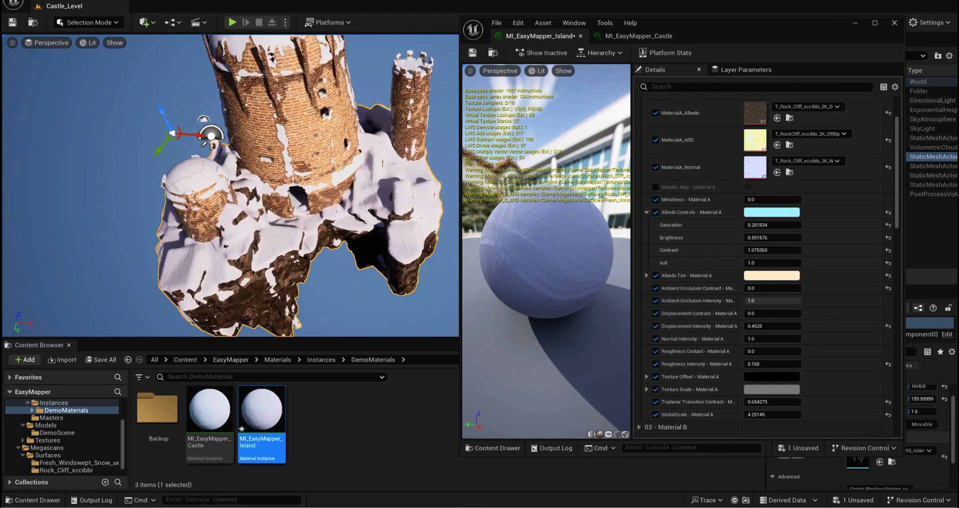
left_click_drag(200, 320, 224, 245, "alt")
middle_click_drag(225, 244, 231, 319, "alt")
right_click_drag(220, 290, 385, 269)
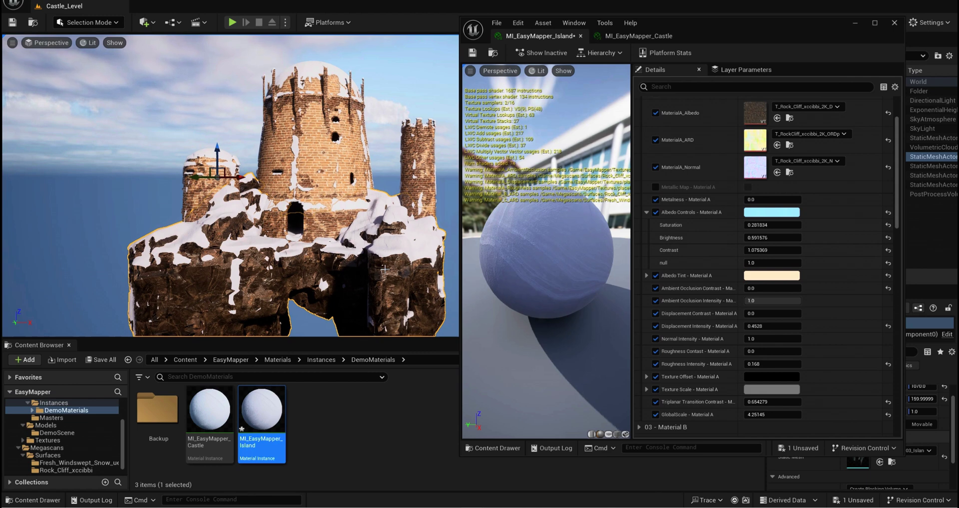
left_click(859, 24)
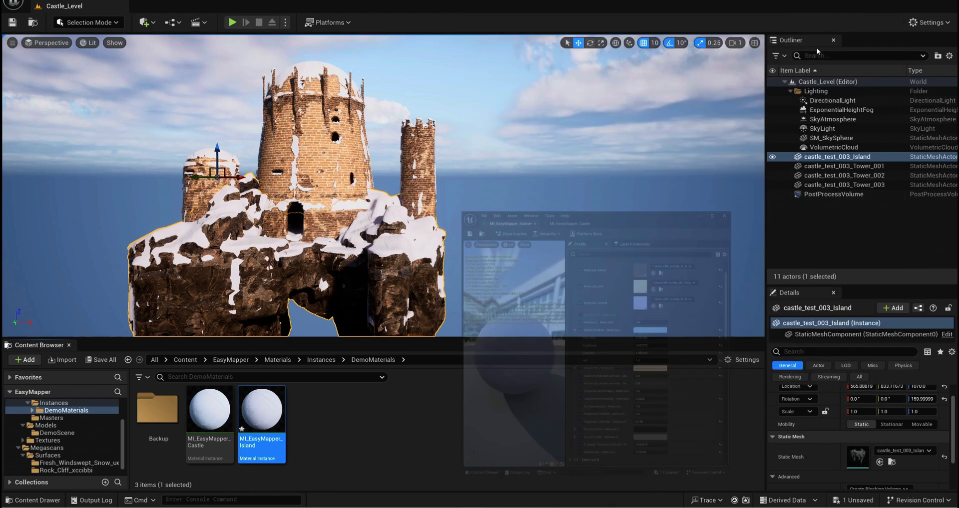